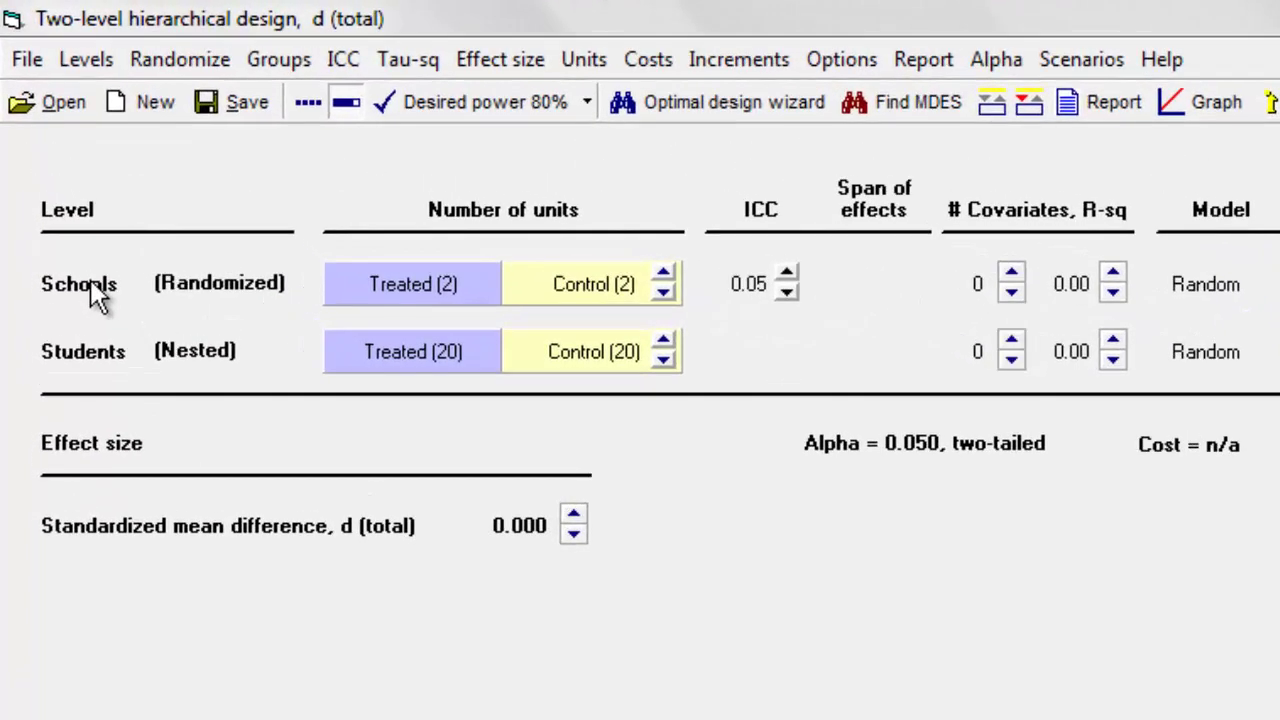
Step: Name the cluster level Schools and the individual level Students
click(90, 357)
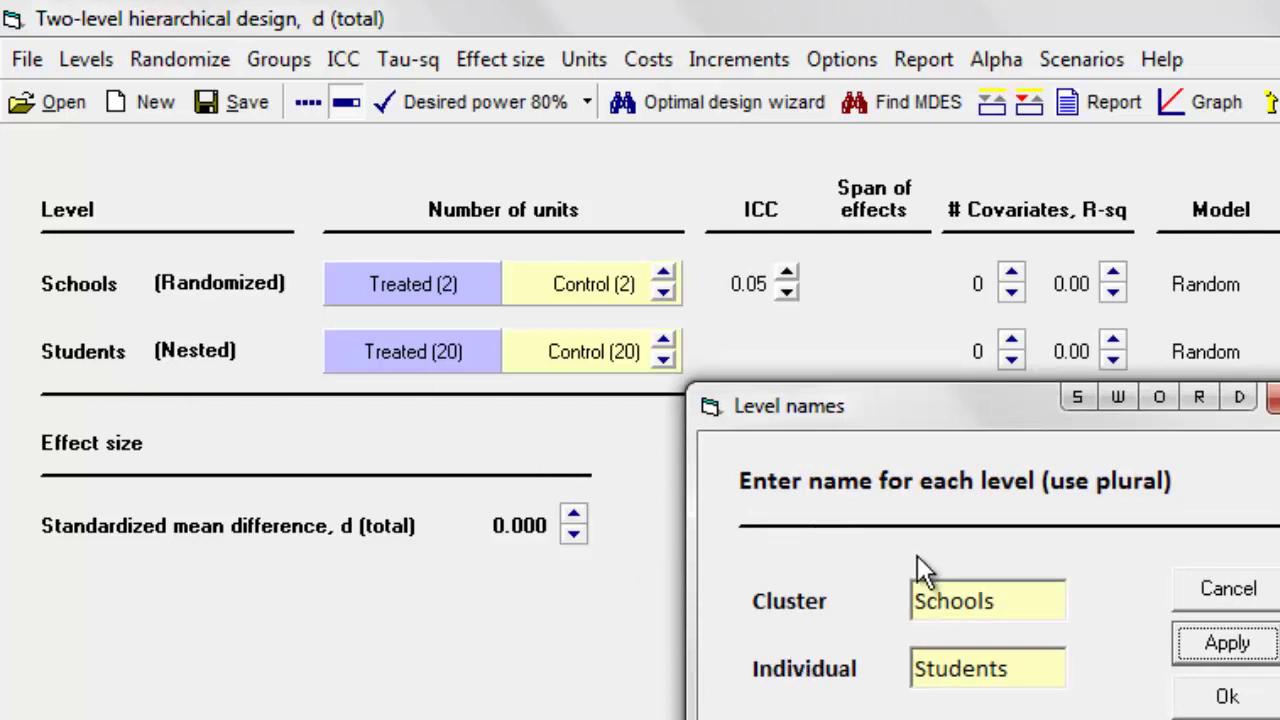
click(1037, 592)
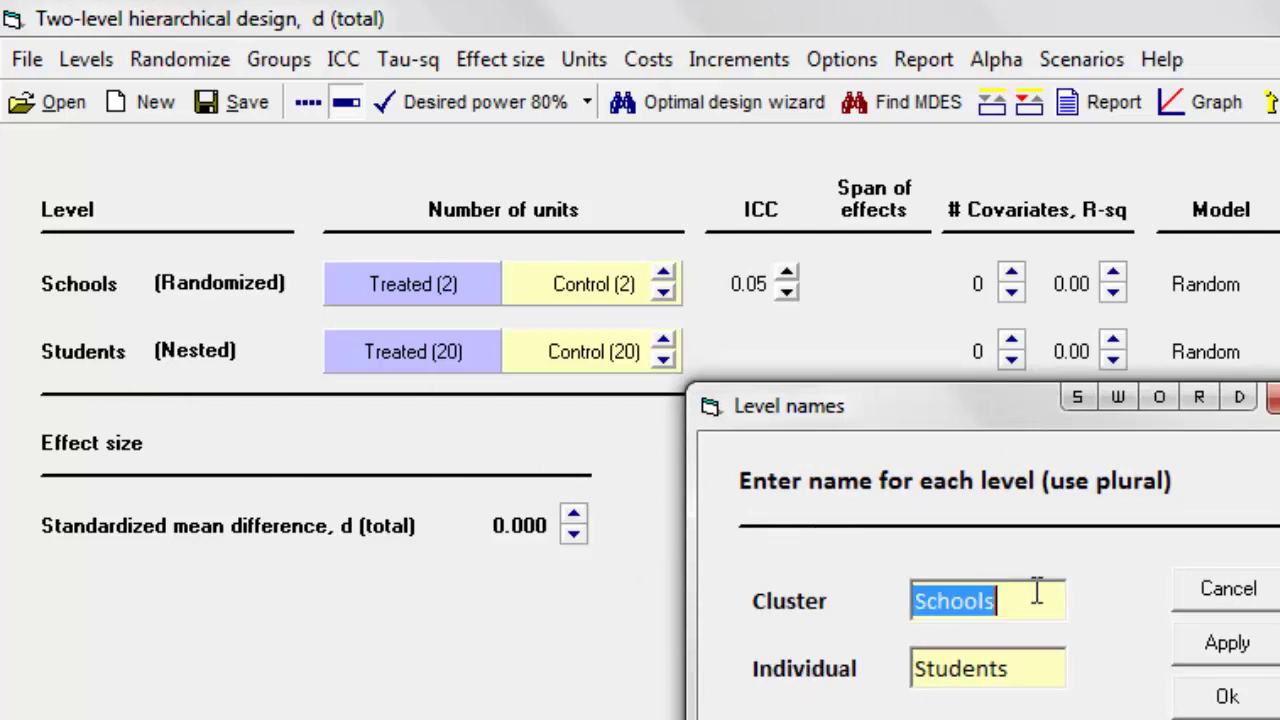
click(1047, 665)
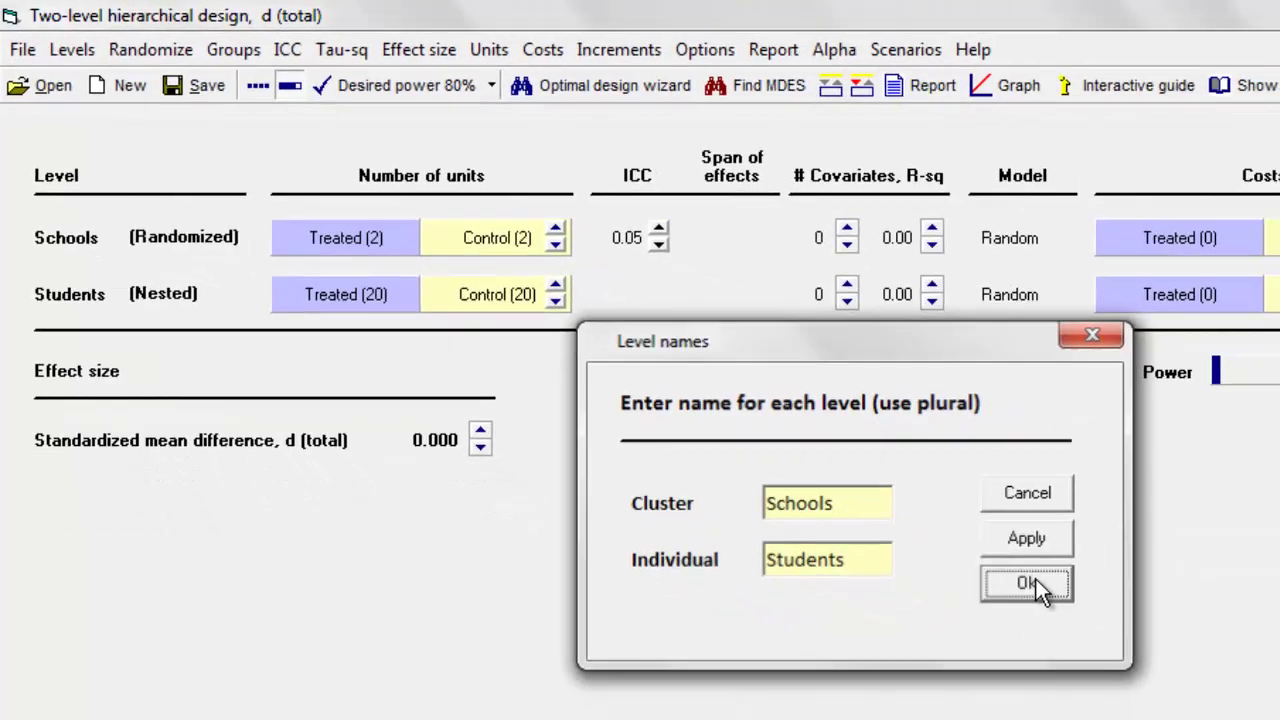
click(1227, 696)
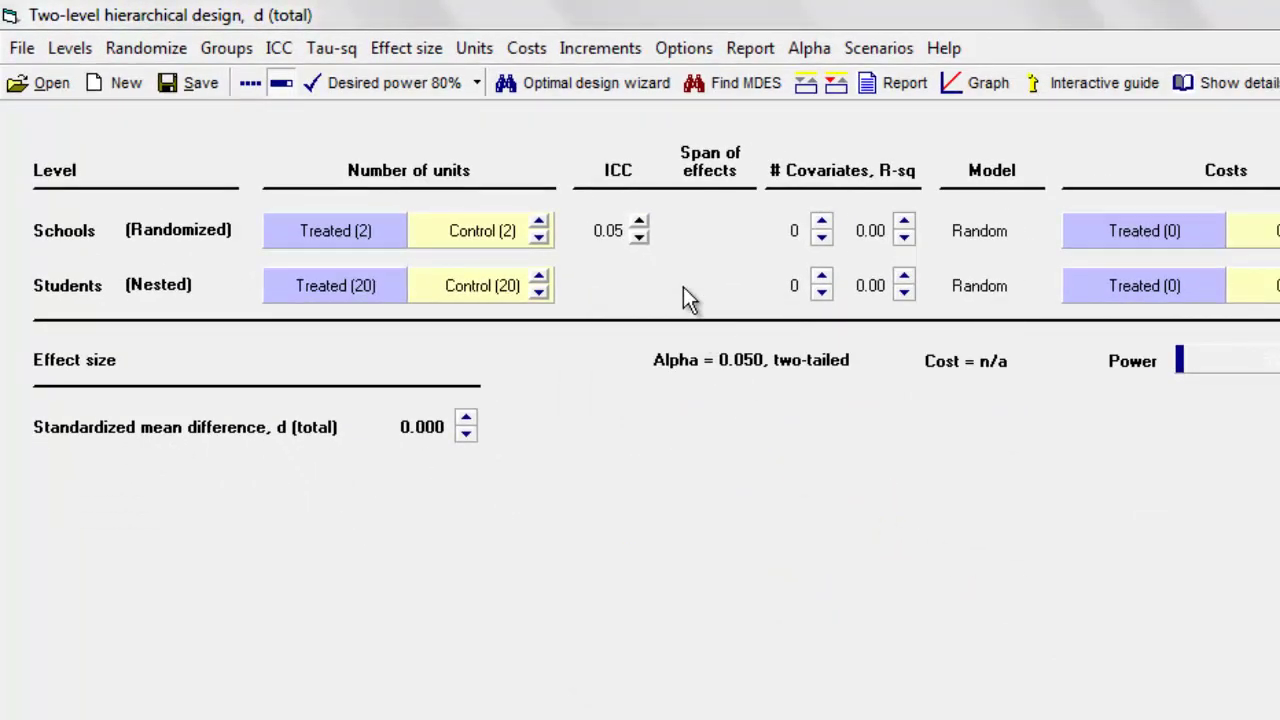
Step: Set the standardized mean difference to change by 0.1 and raise it to 0.400
right_click(414, 421)
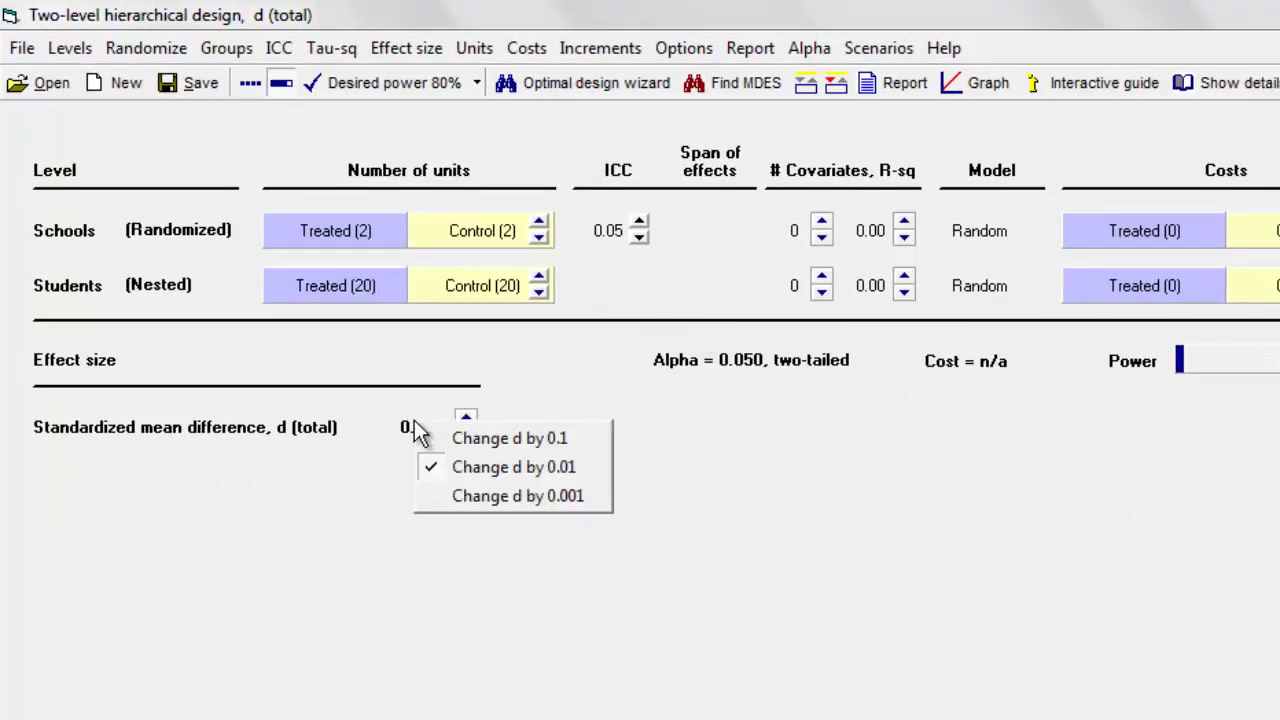
click(500, 439)
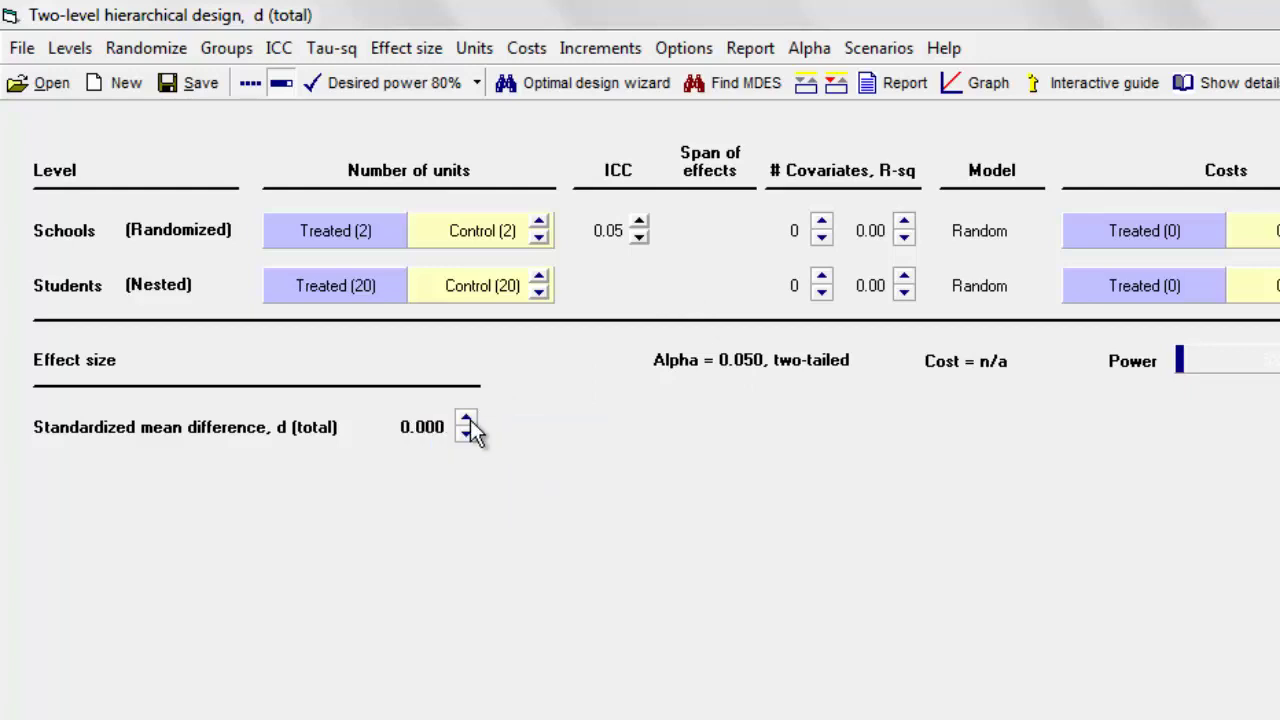
right_click(418, 425)
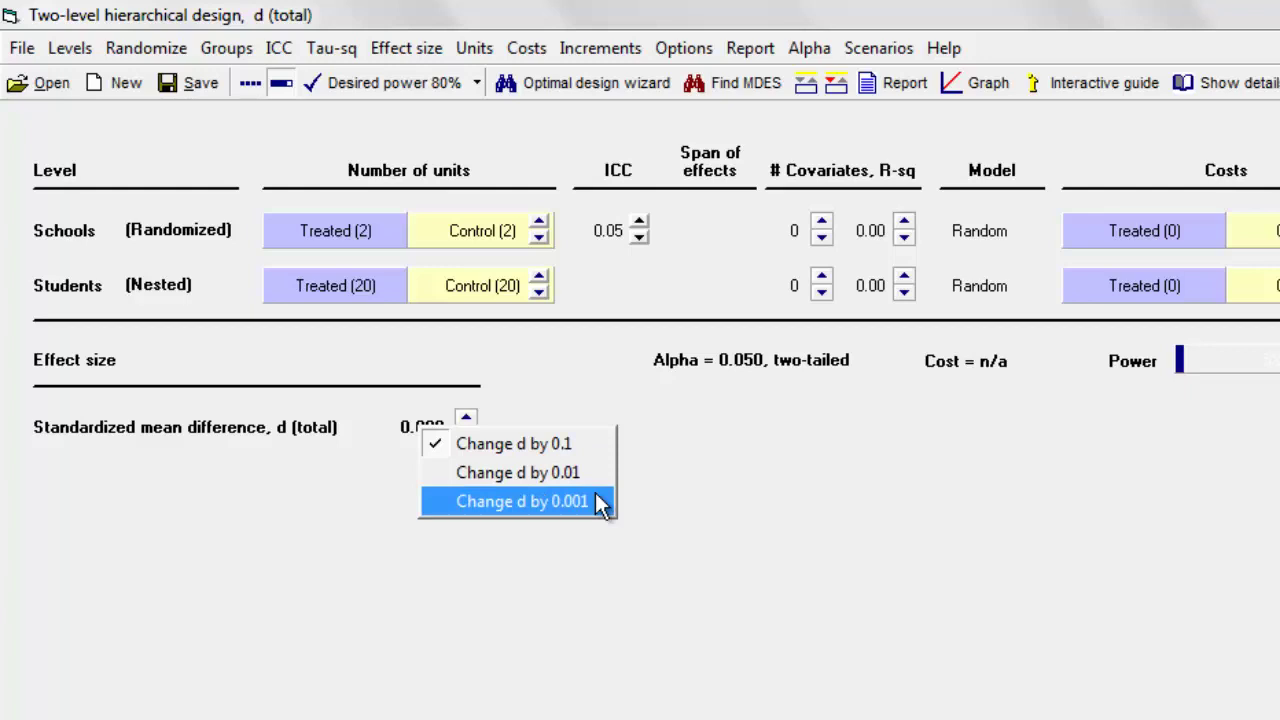
click(673, 485)
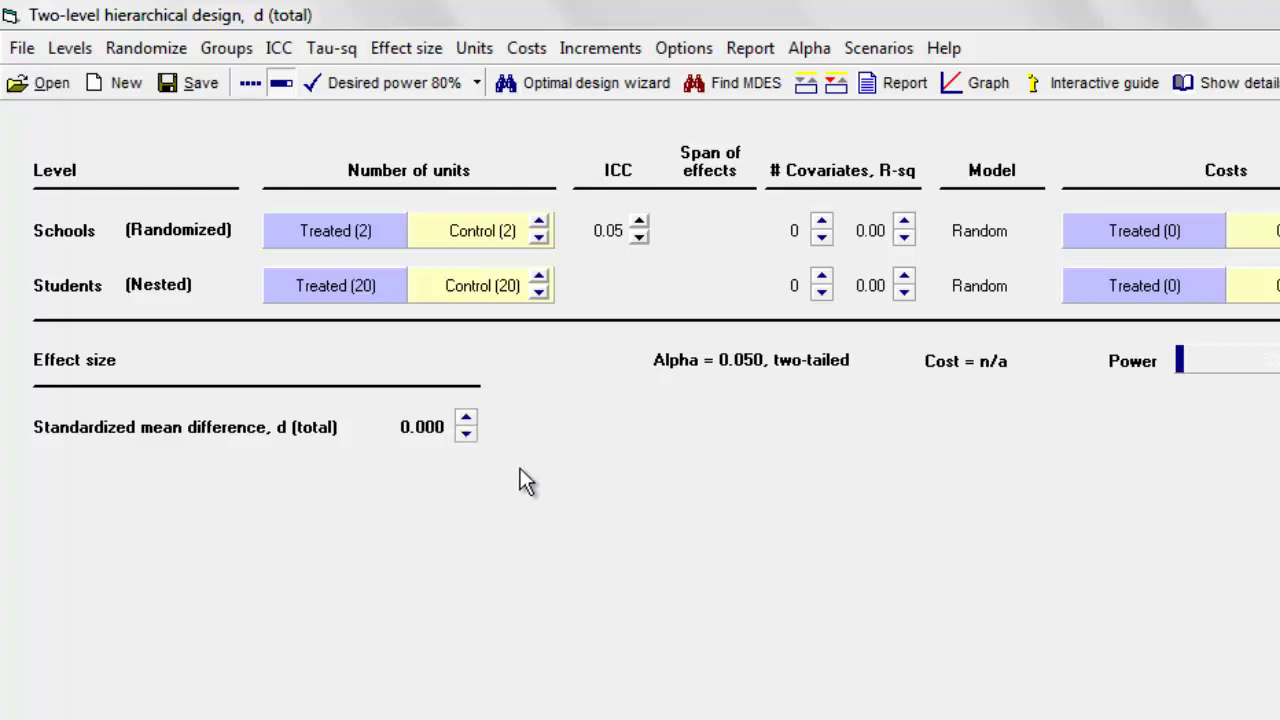
click(468, 419)
click(468, 419)
click(468, 419)
click(468, 419)
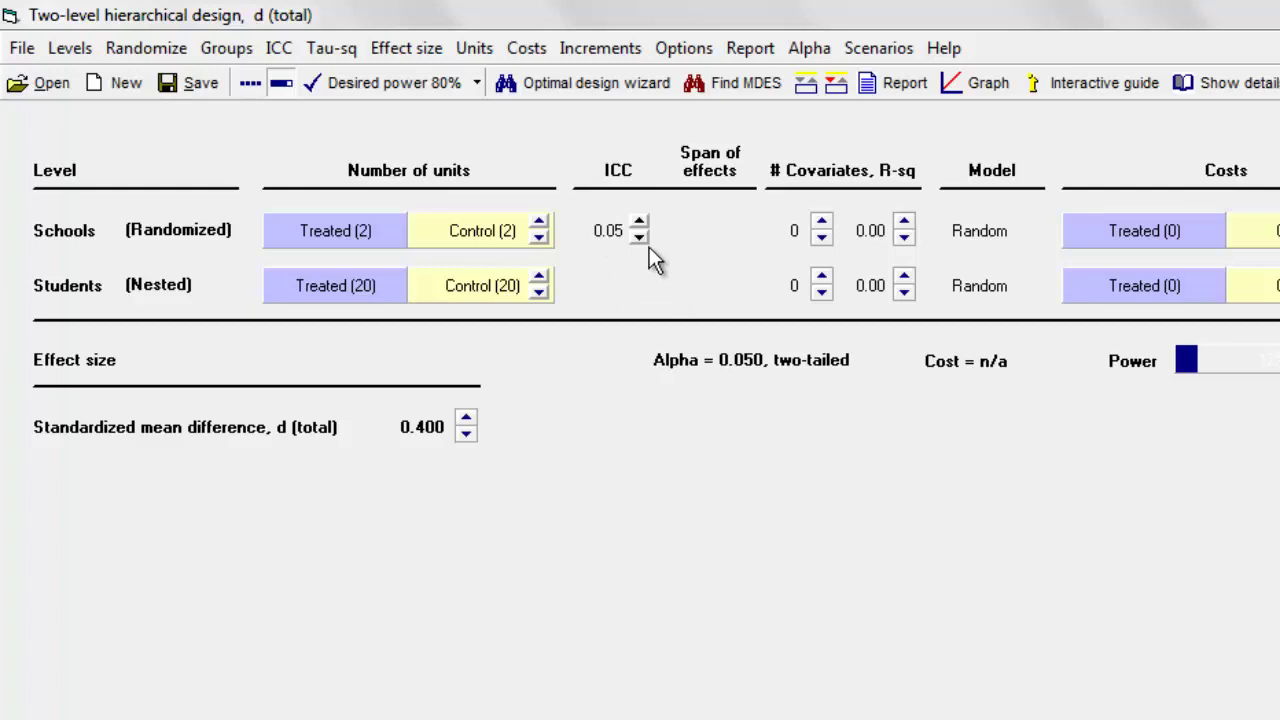
Step: Raise the intraclass correlation (ICC) for schools to 0.20
click(476, 85)
click(472, 115)
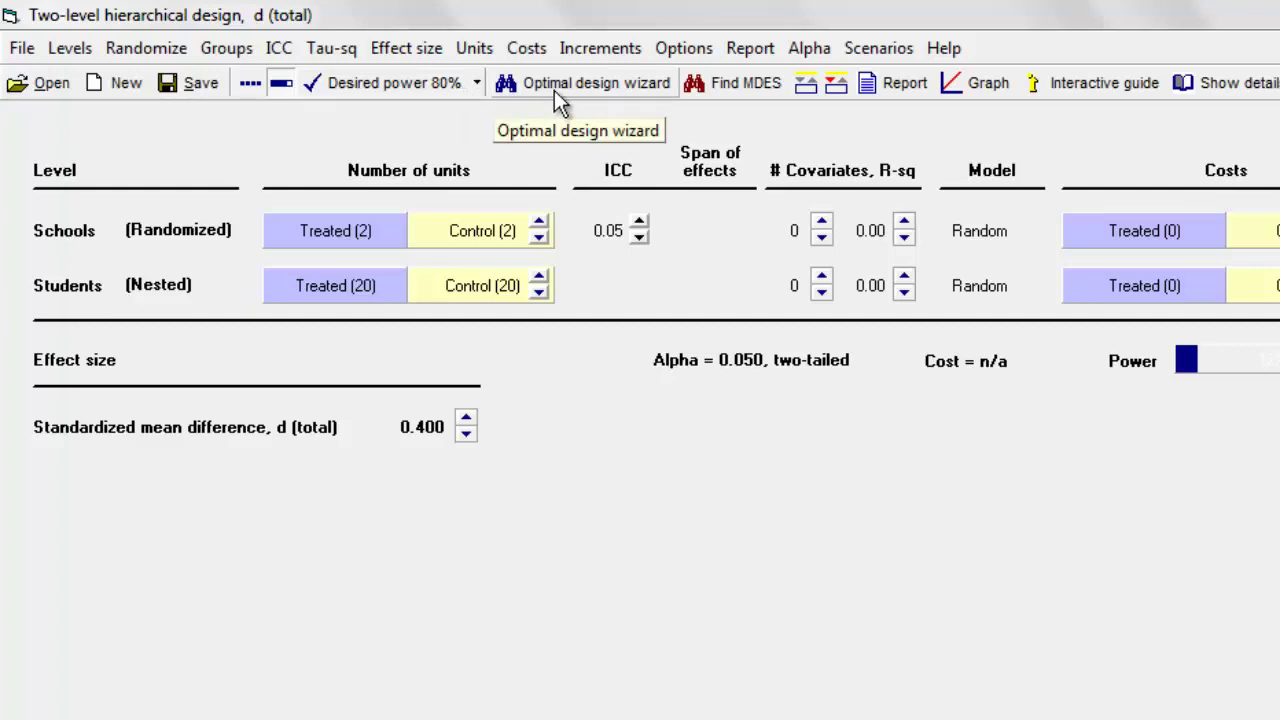
click(640, 224)
click(640, 224)
click(640, 224)
click(640, 224)
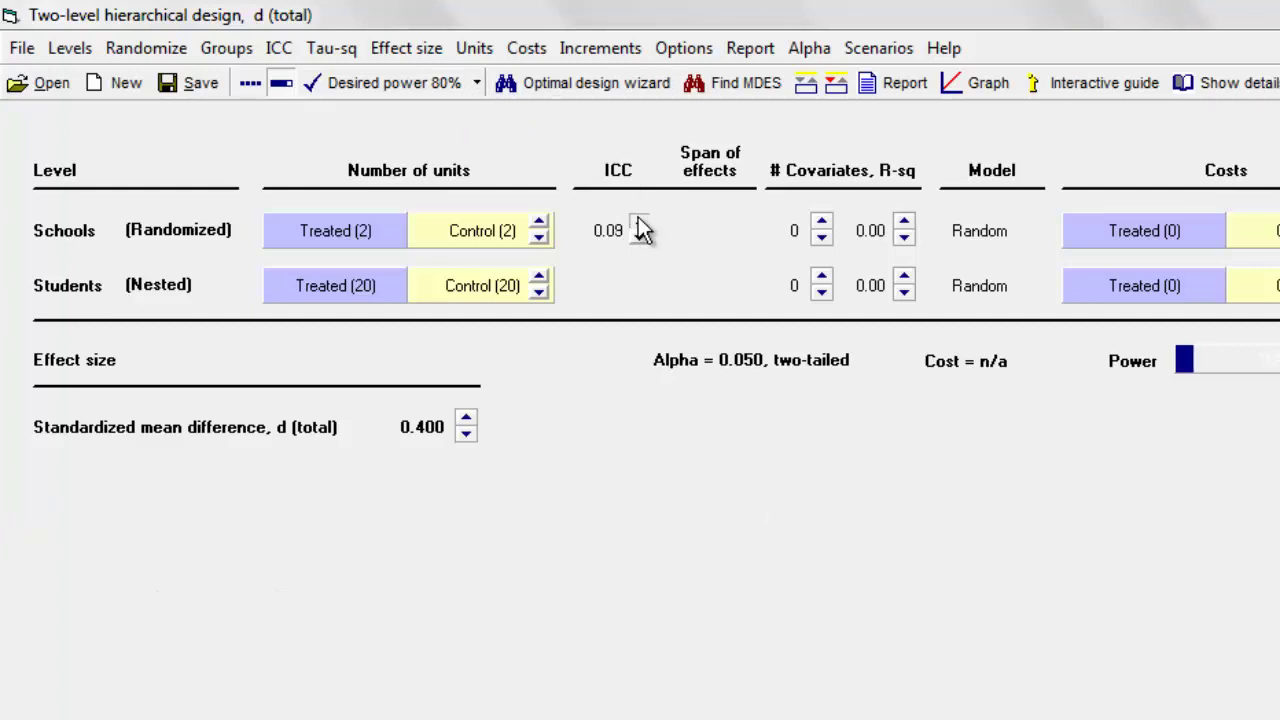
click(640, 224)
click(640, 224)
click(640, 224)
click(640, 224)
click(640, 224)
click(640, 224)
click(640, 224)
click(640, 224)
click(640, 224)
click(640, 224)
click(640, 224)
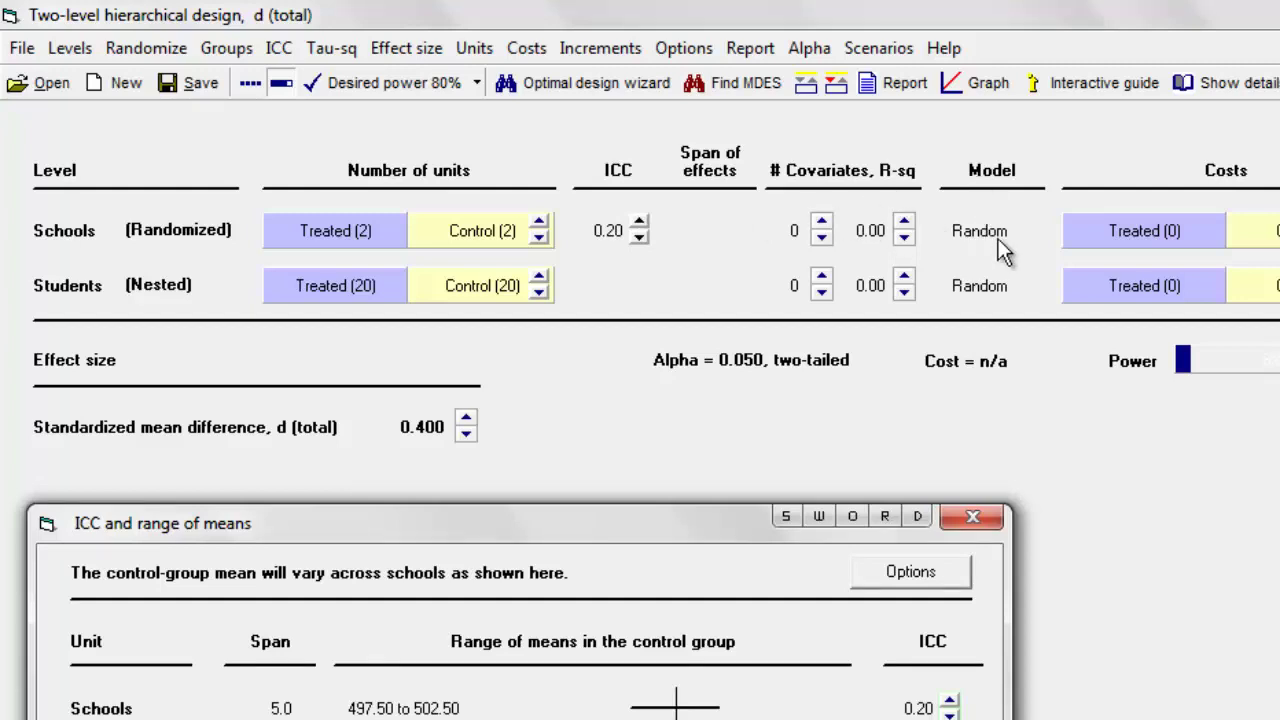
Step: Set the costs in increments of 100 to 2000 per school and 100 per student in both groups
right_click(1250, 240)
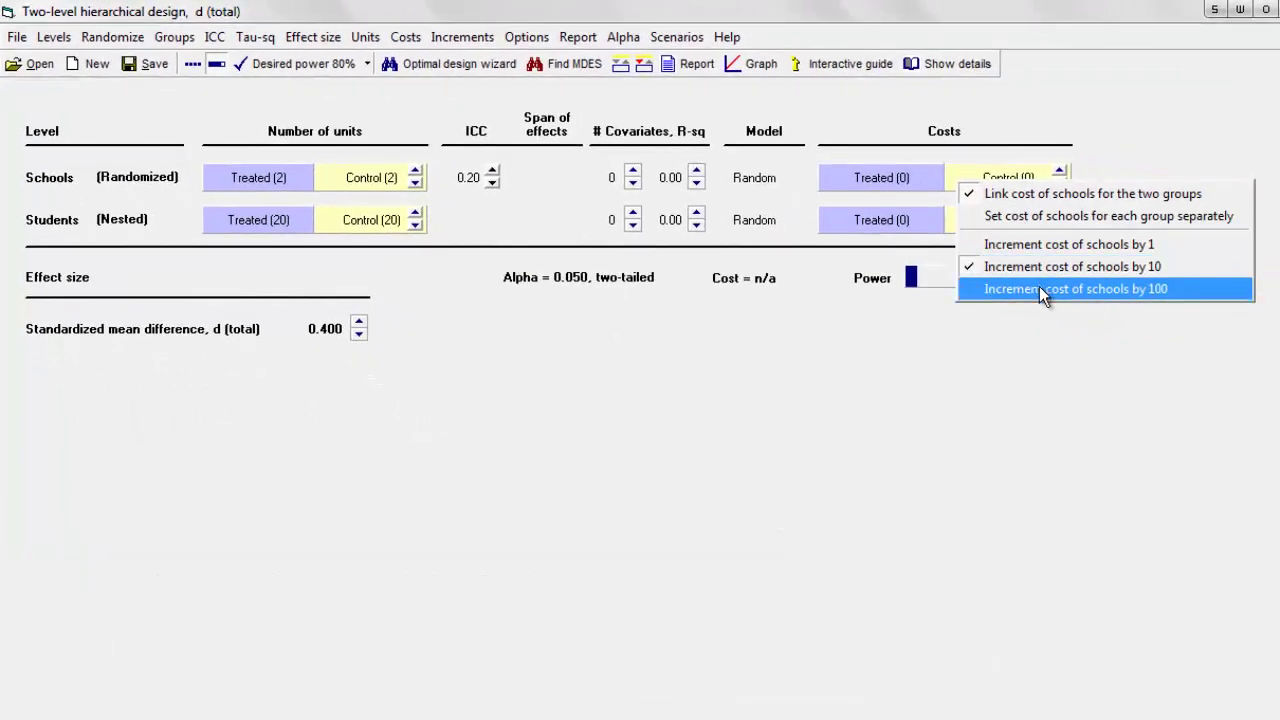
click(1039, 288)
drag(1060, 172, 1060, 172)
right_click(1033, 228)
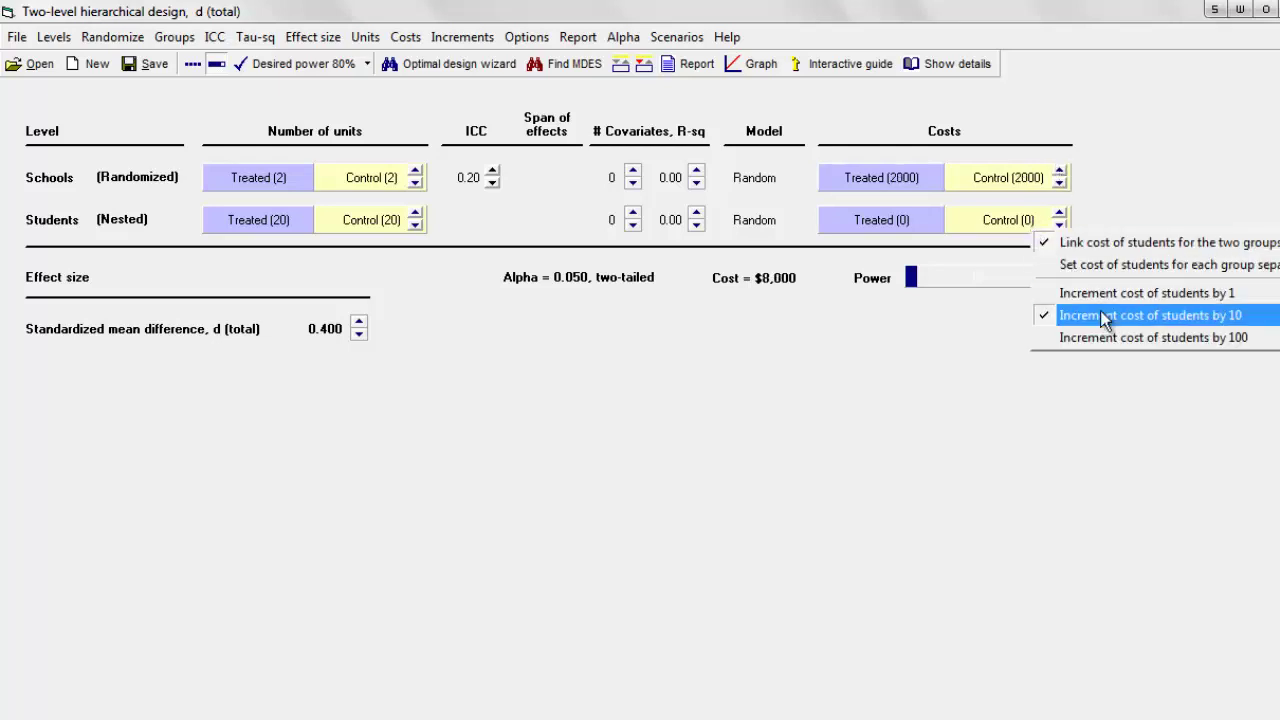
click(1105, 338)
click(1059, 215)
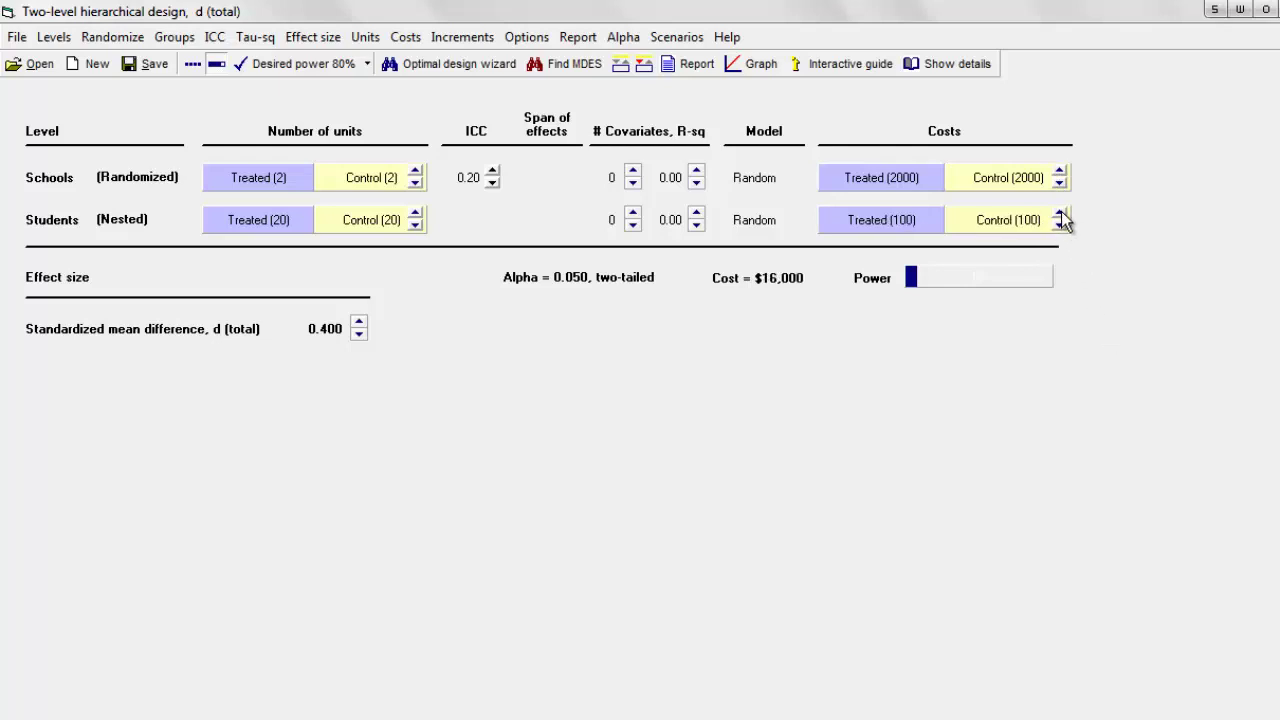
Step: Compute the number of schools for 80% power with the optimal number of students in the Optimal design wizard, and paste it into the design
click(446, 62)
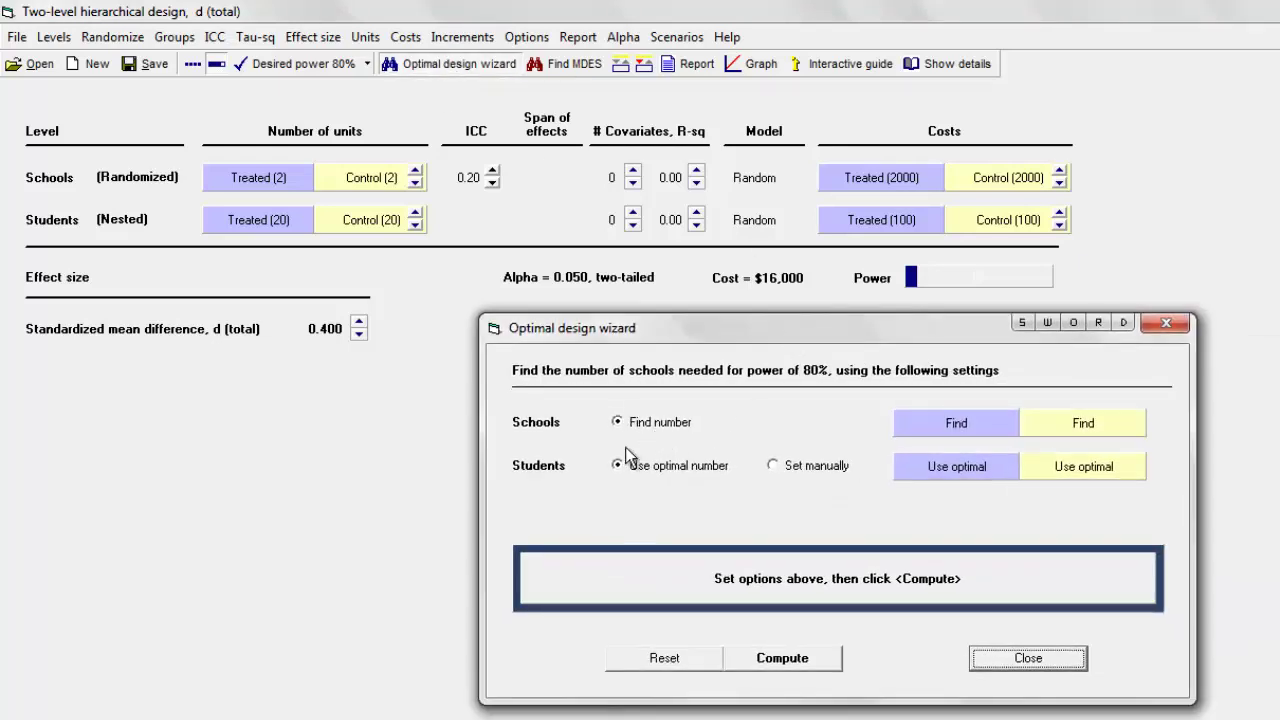
click(803, 658)
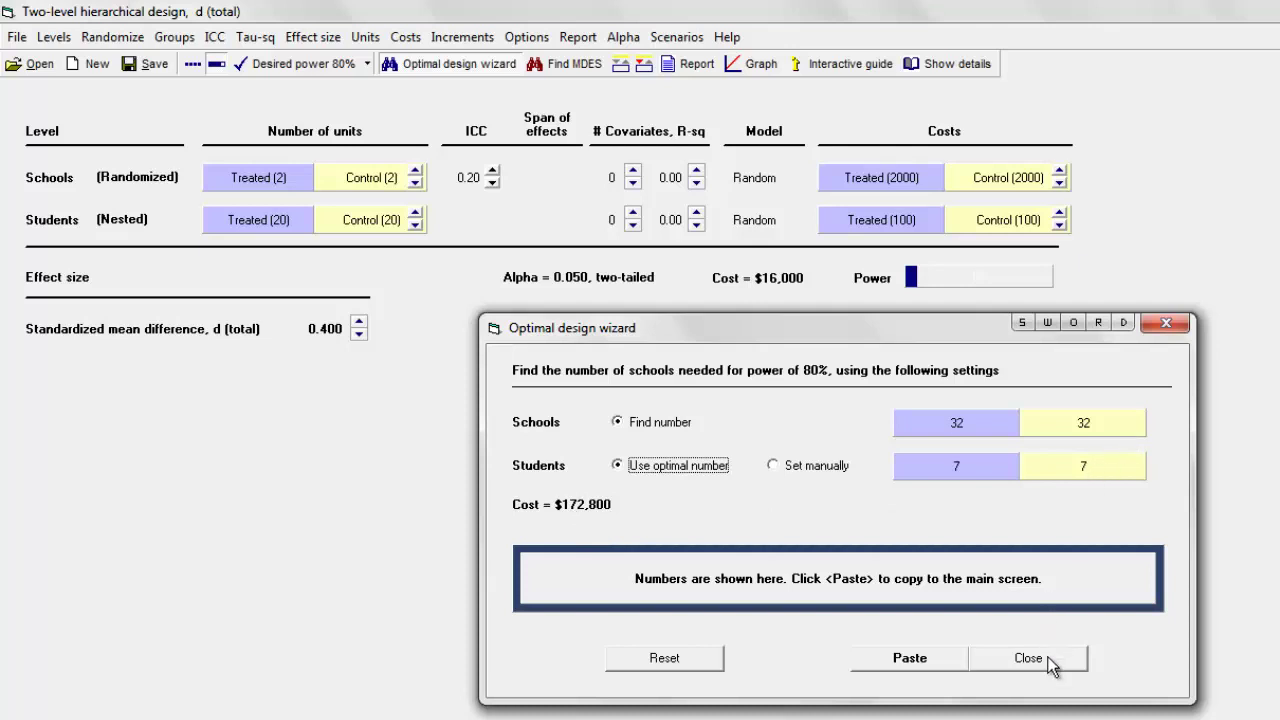
click(910, 660)
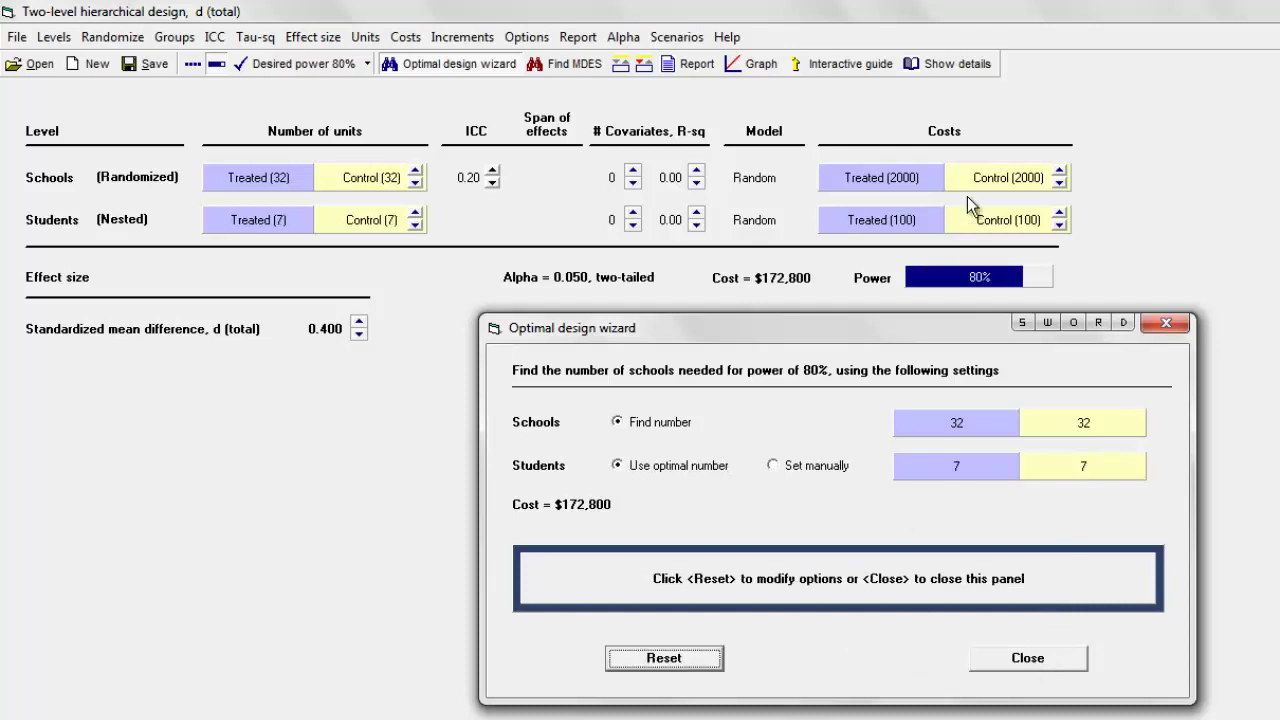
click(1033, 665)
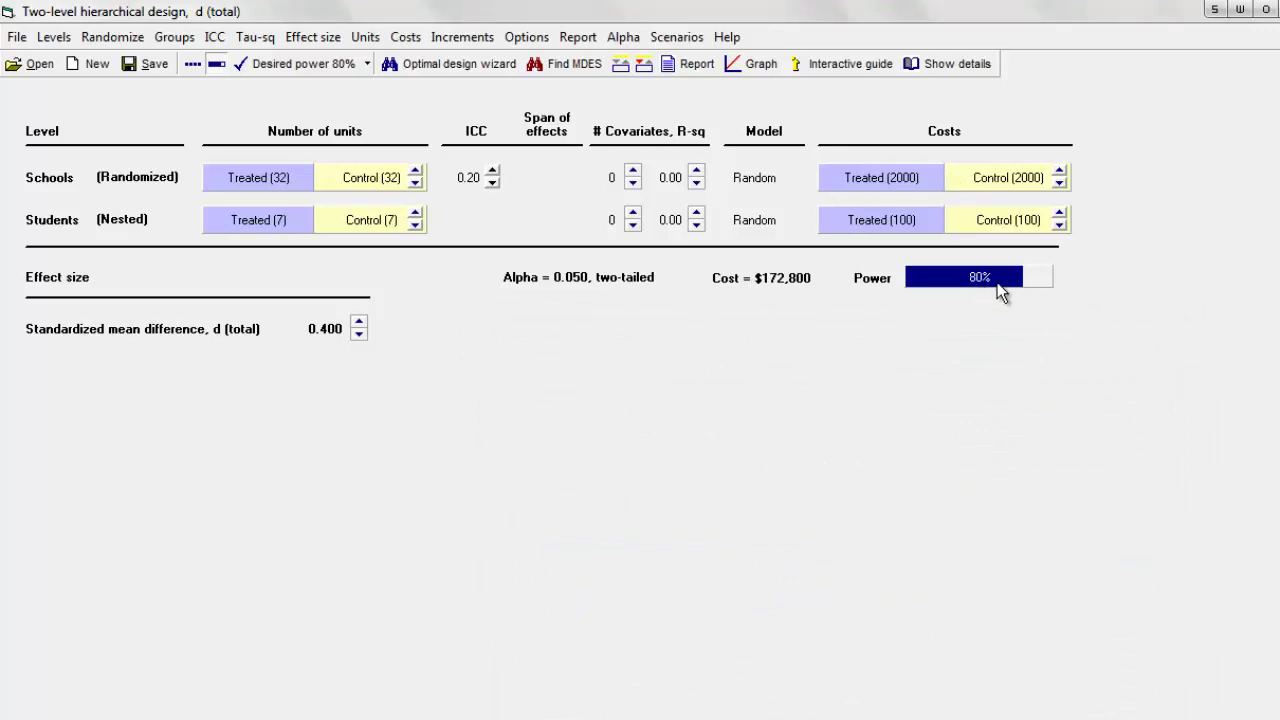
Step: Try 31 schools per group and 6 students per school in turn, restoring 32 schools and 7 students
mouse_move(997, 283)
click(415, 183)
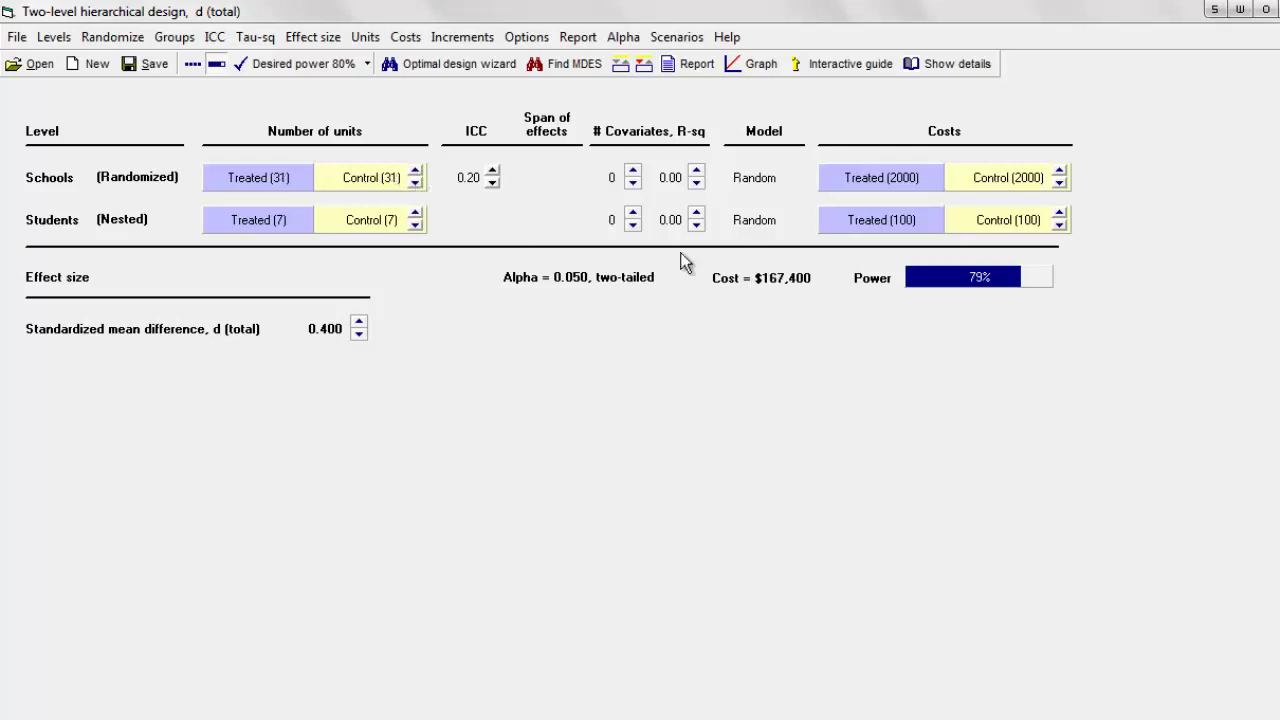
click(415, 172)
click(414, 226)
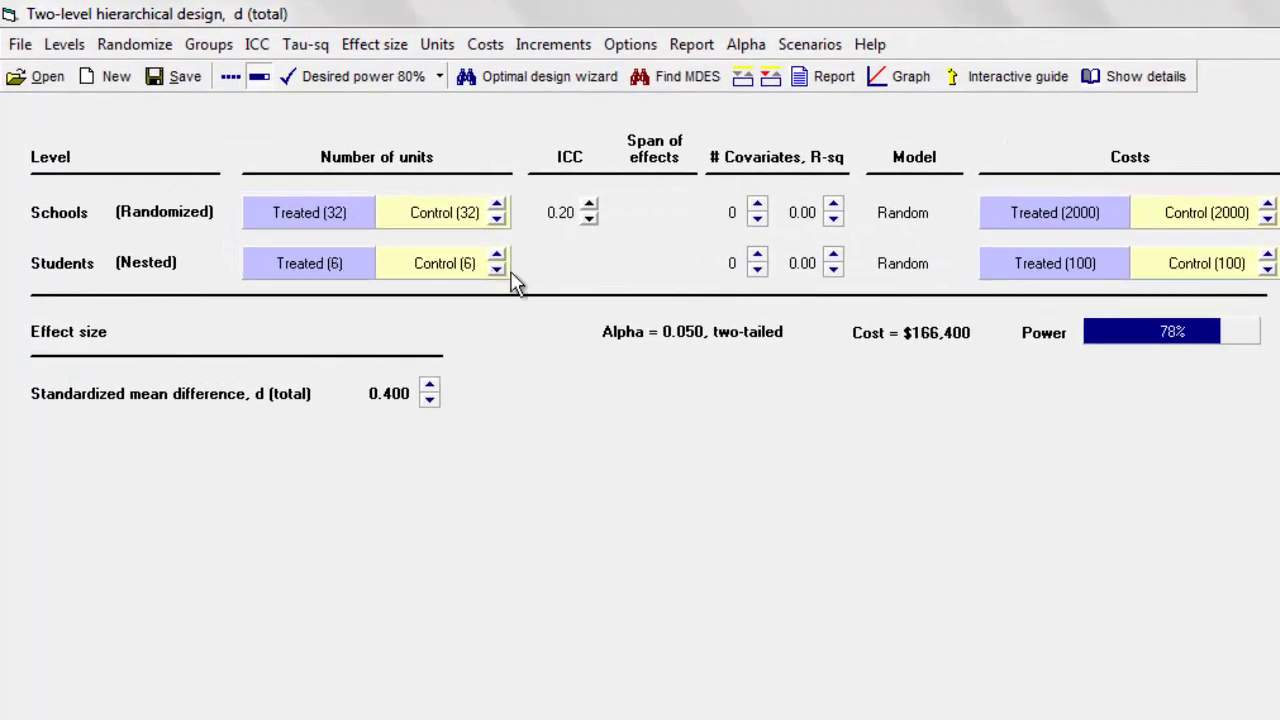
click(498, 257)
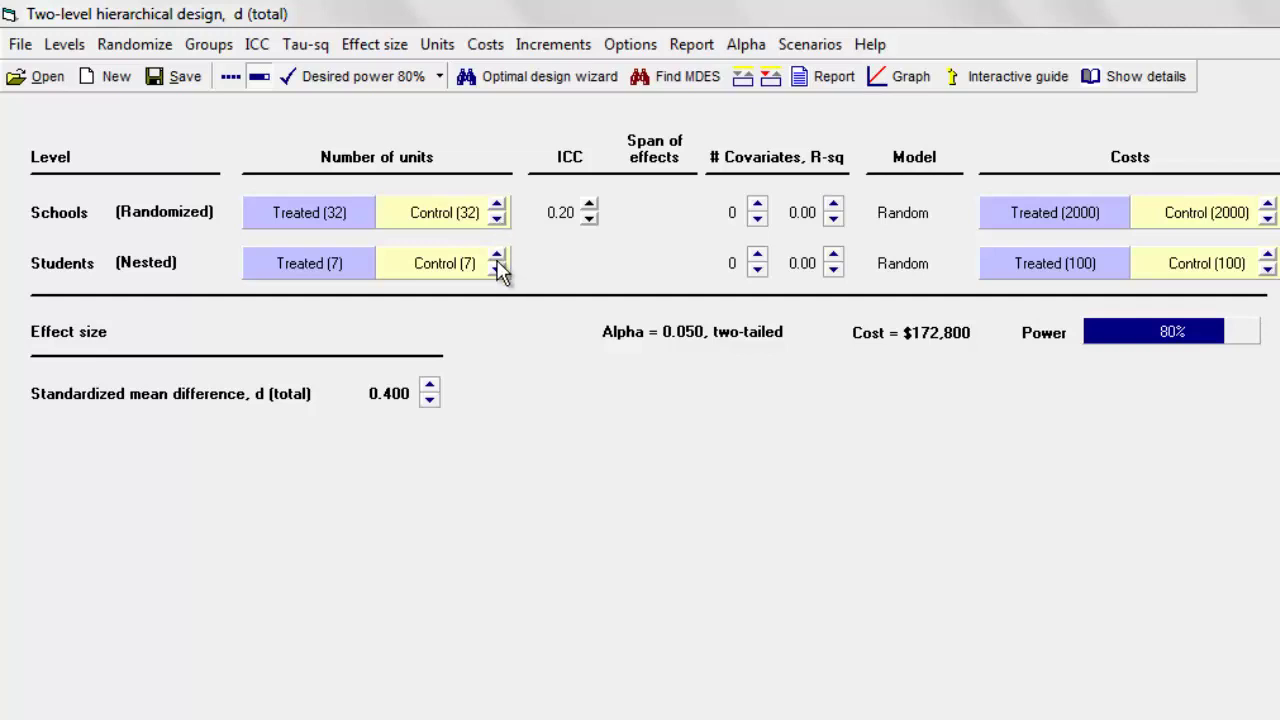
Step: Try a design with 10 students per school and 29 schools per group
click(498, 257)
click(498, 257)
click(498, 257)
click(497, 219)
click(497, 219)
click(497, 219)
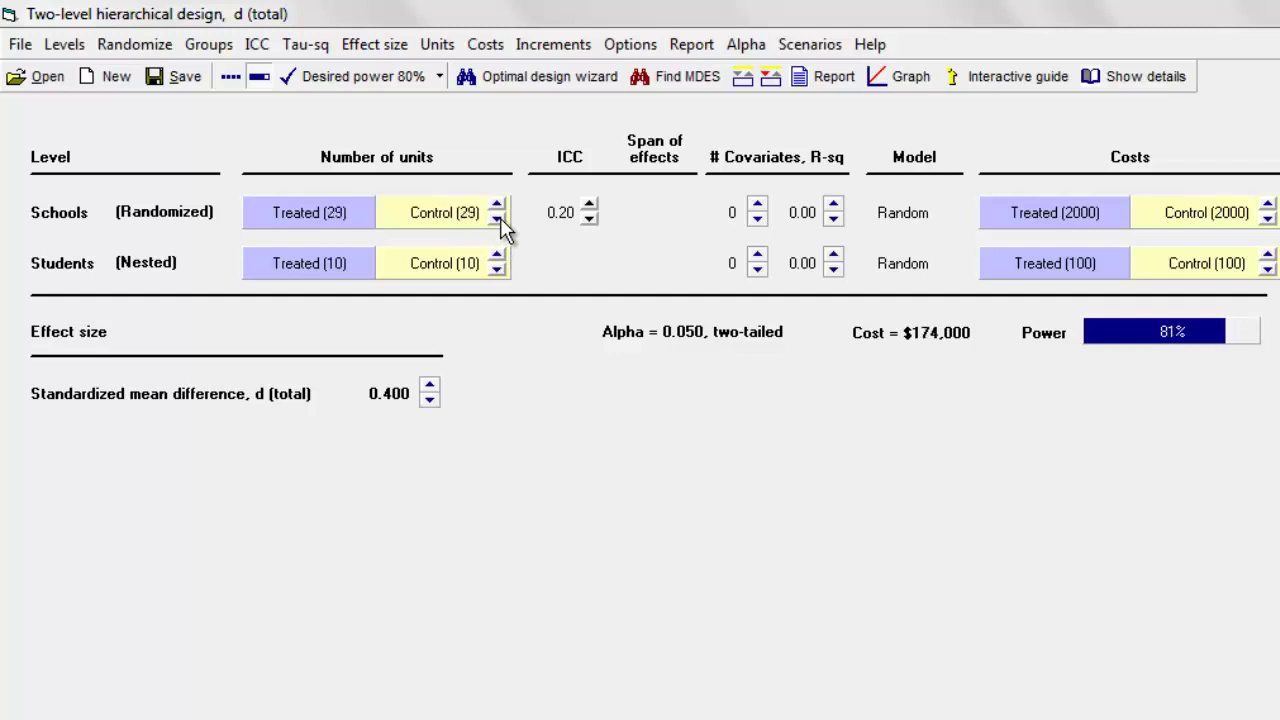
click(497, 219)
click(498, 206)
Step: Rerun the Optimal design wizard with the optimal number of students and paste 32 schools and 7 students into the design
click(555, 78)
click(811, 557)
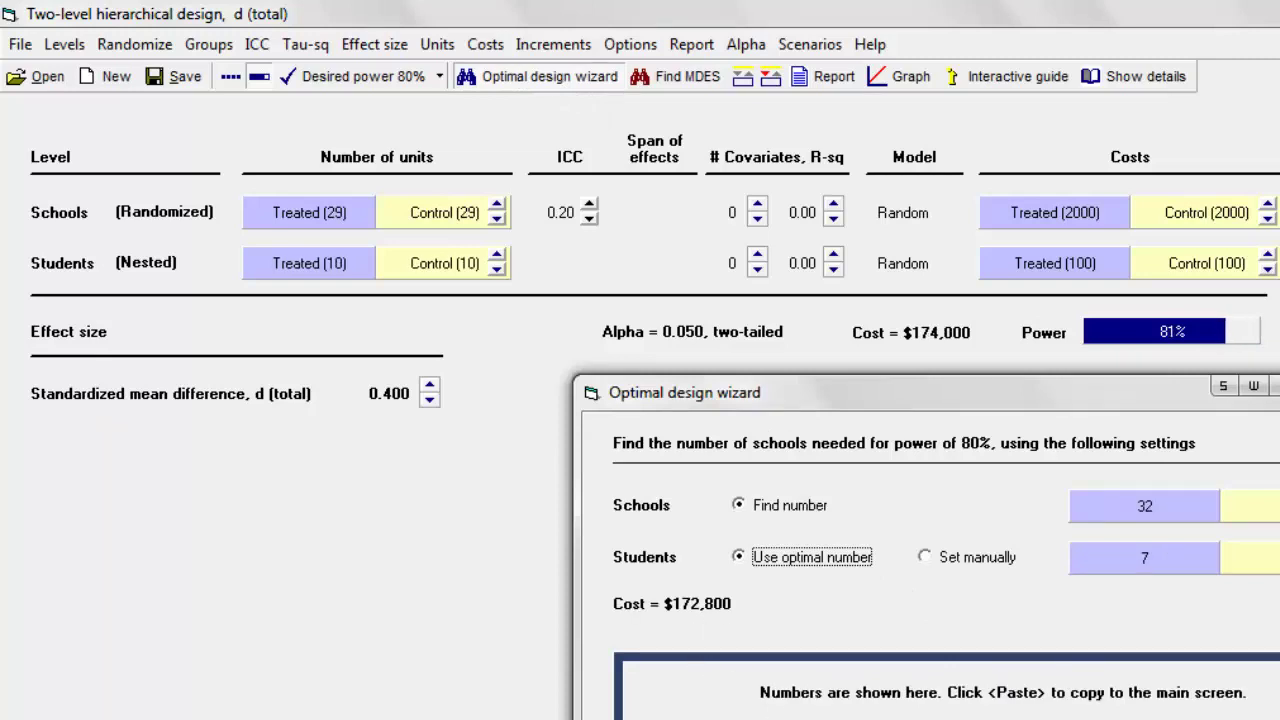
key(alt+p)
key(alt+c)
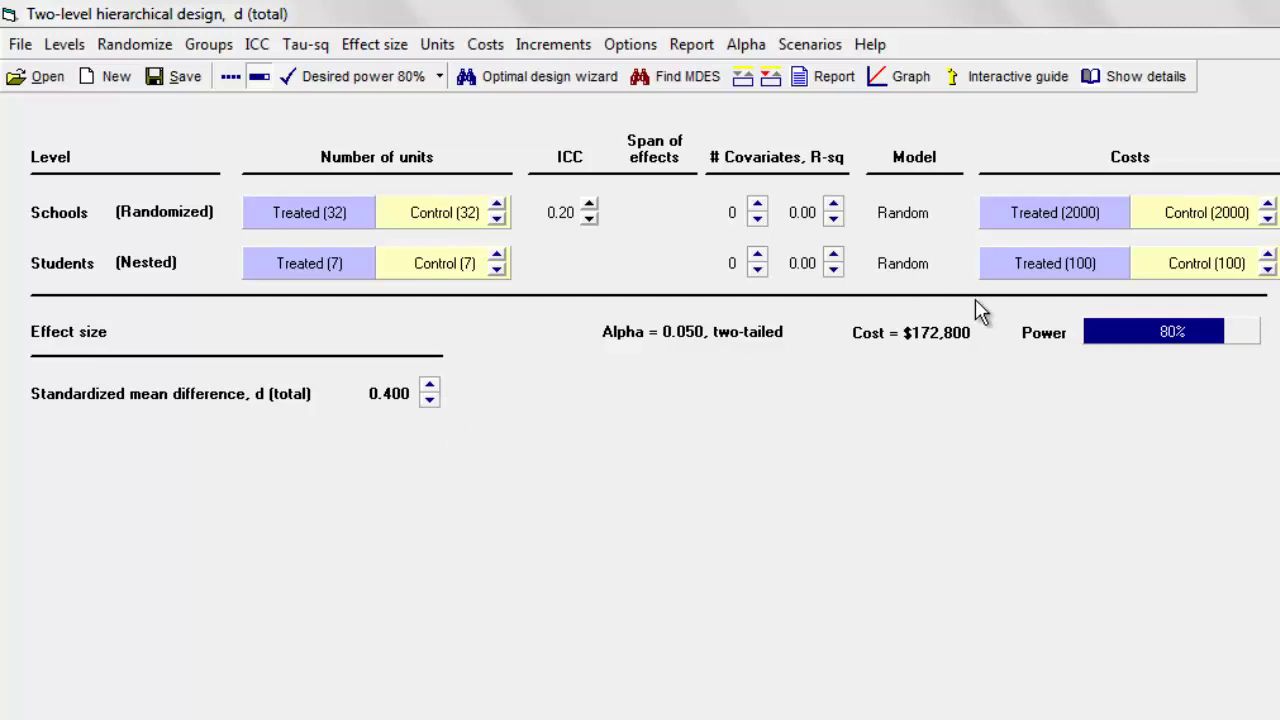
Step: Lower the standardized mean difference to 0.300 and display the power as a number instead of a bar
mouse_move(1118, 352)
click(429, 401)
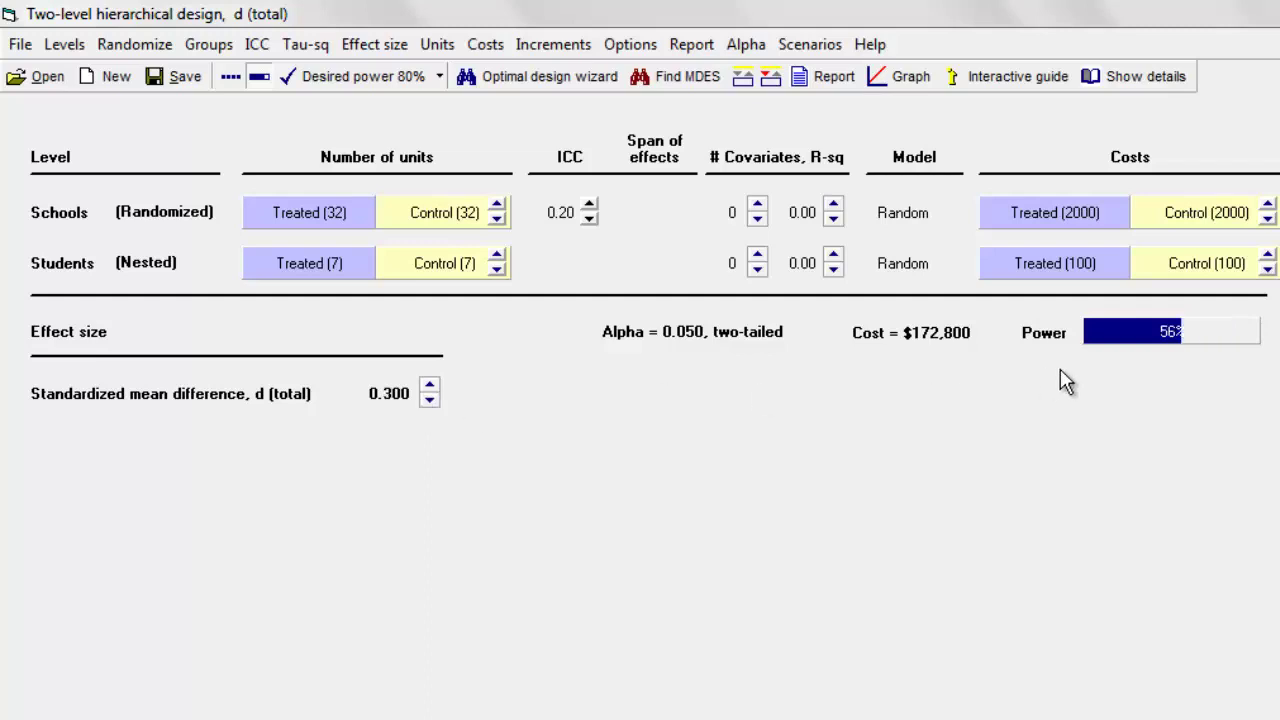
right_click(1166, 342)
click(1199, 350)
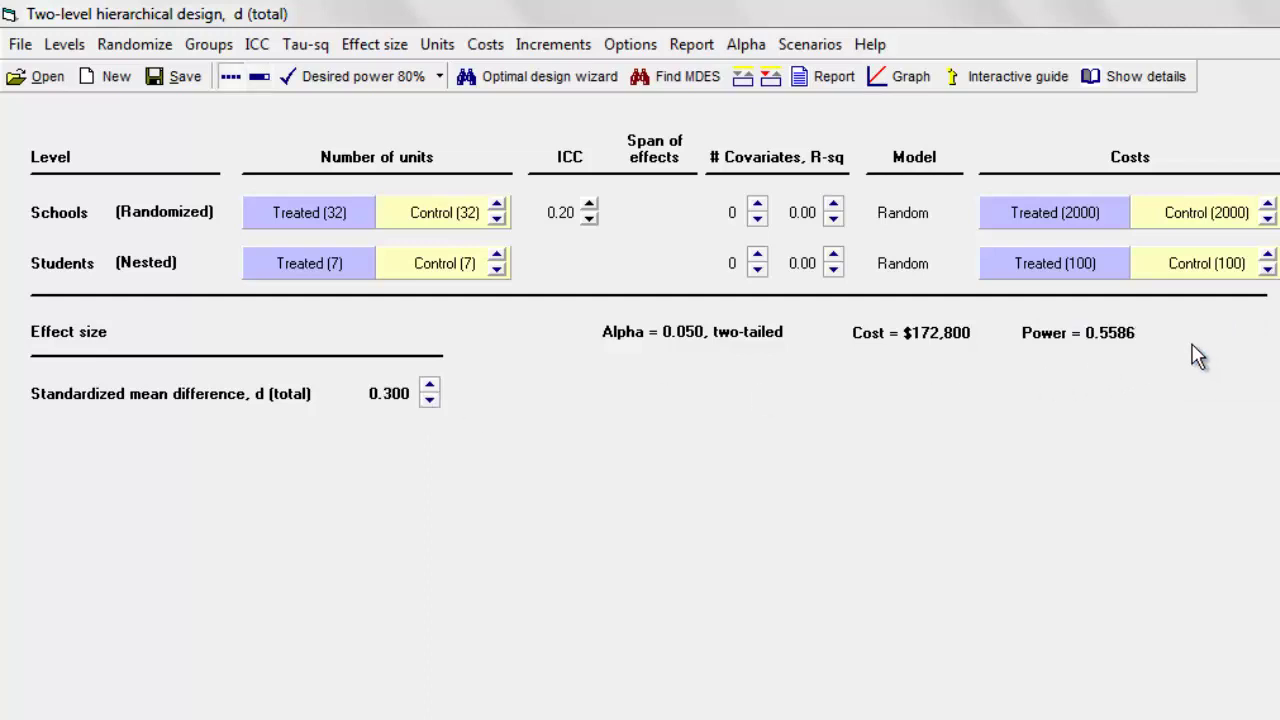
mouse_move(1133, 341)
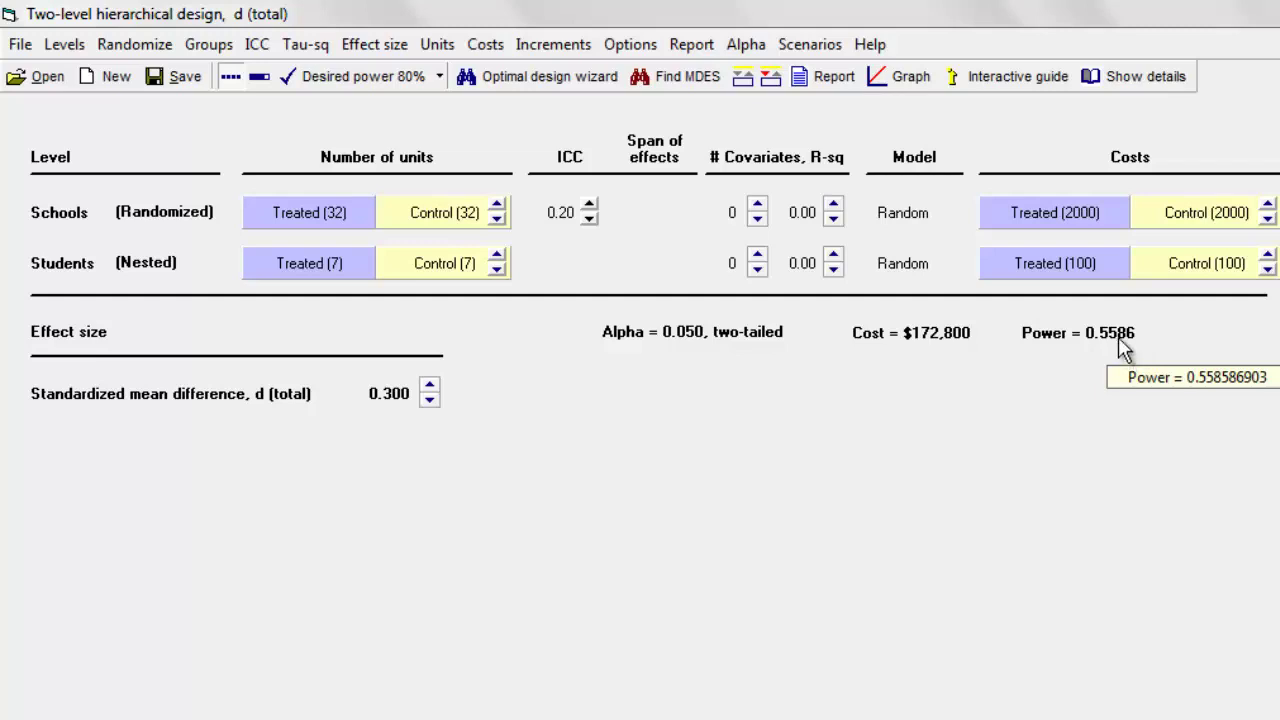
Step: Compare the power at standardized mean differences of 0.500, 0.400 and 0.300, ending at 0.300
click(429, 386)
click(429, 386)
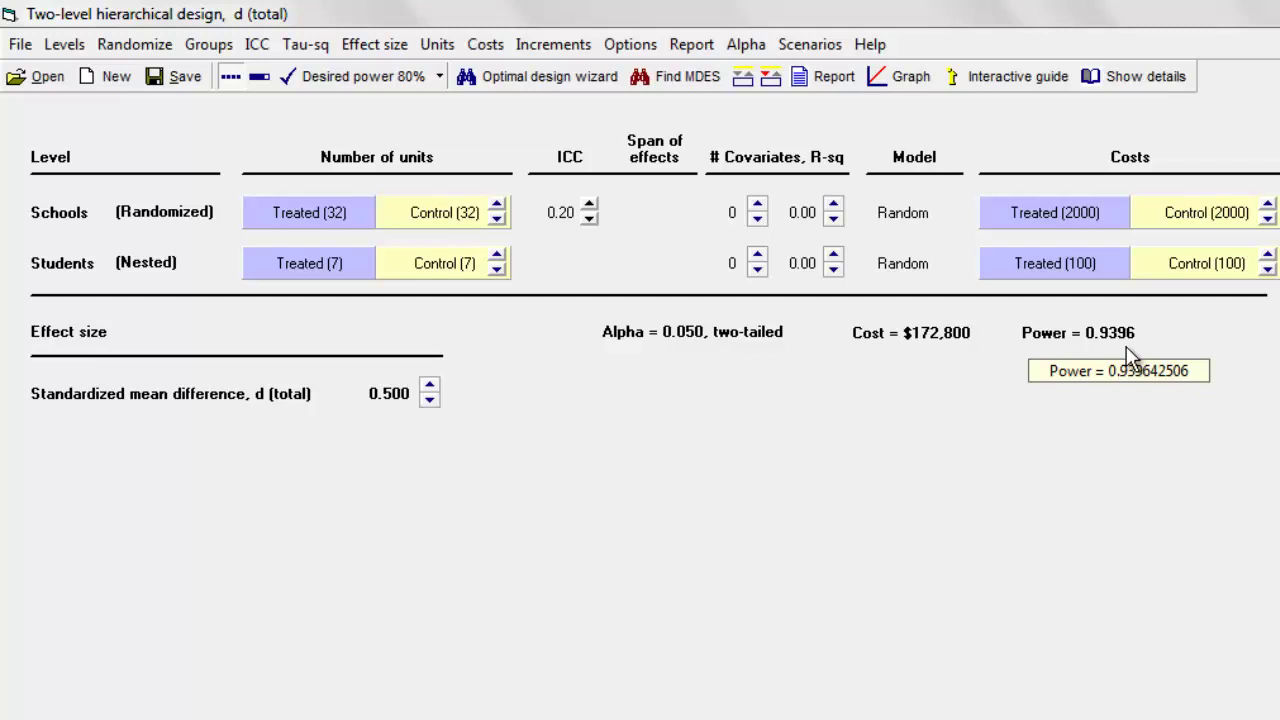
click(429, 402)
click(429, 402)
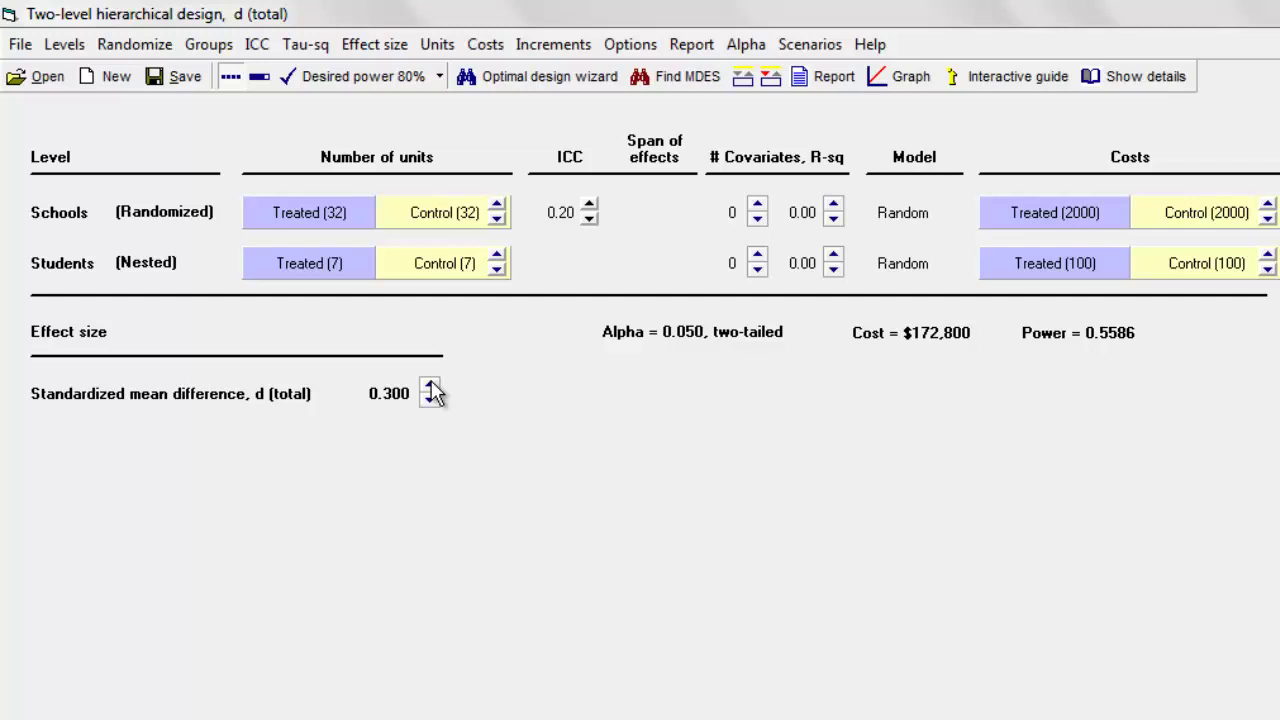
click(429, 387)
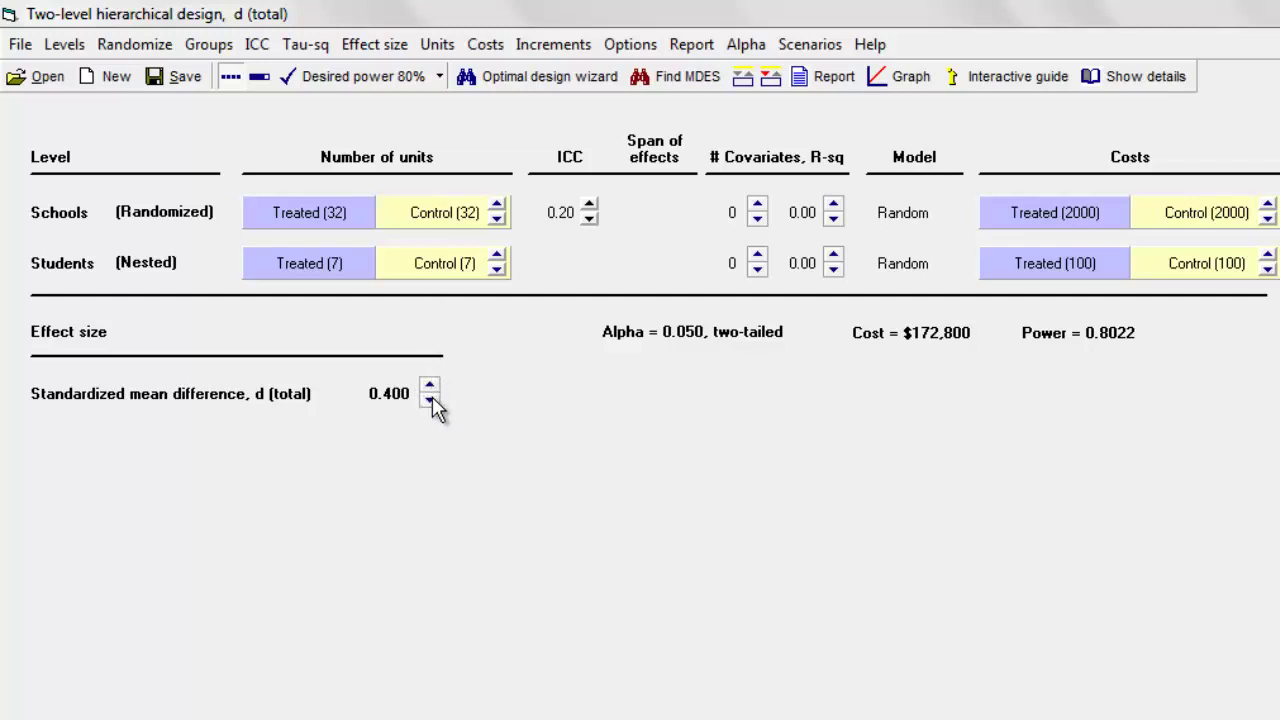
click(429, 402)
mouse_move(1088, 361)
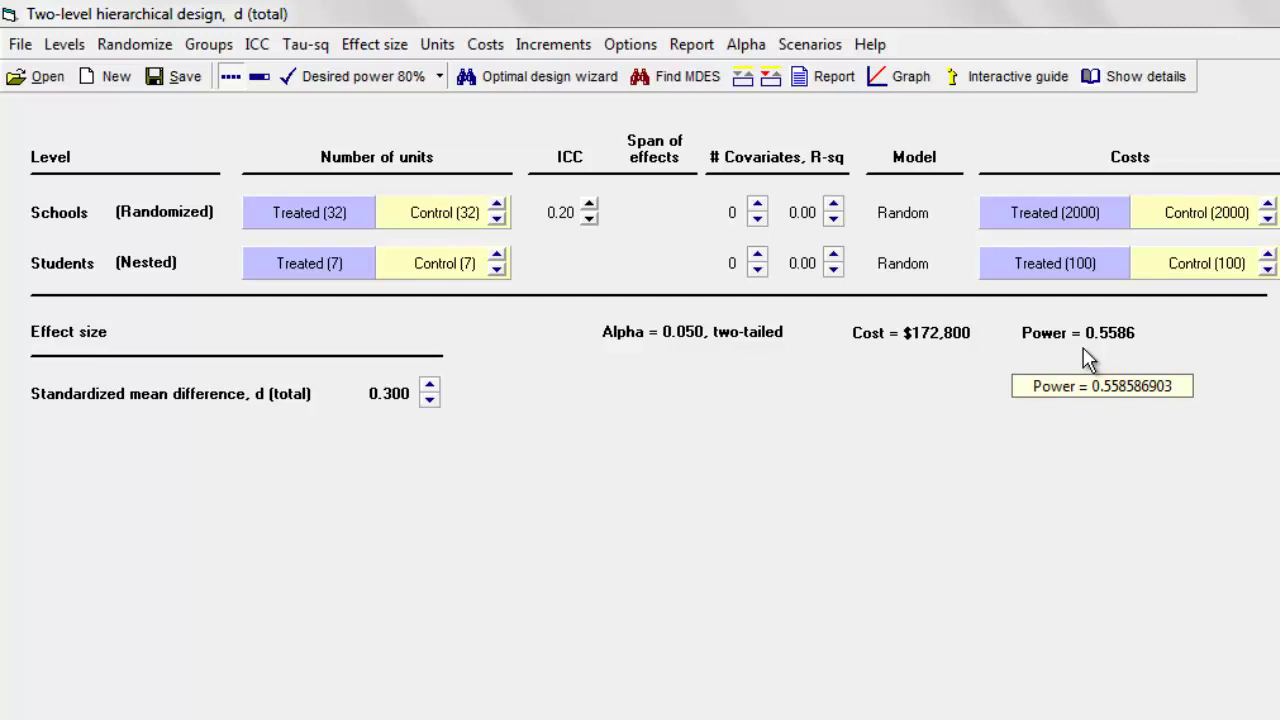
click(429, 387)
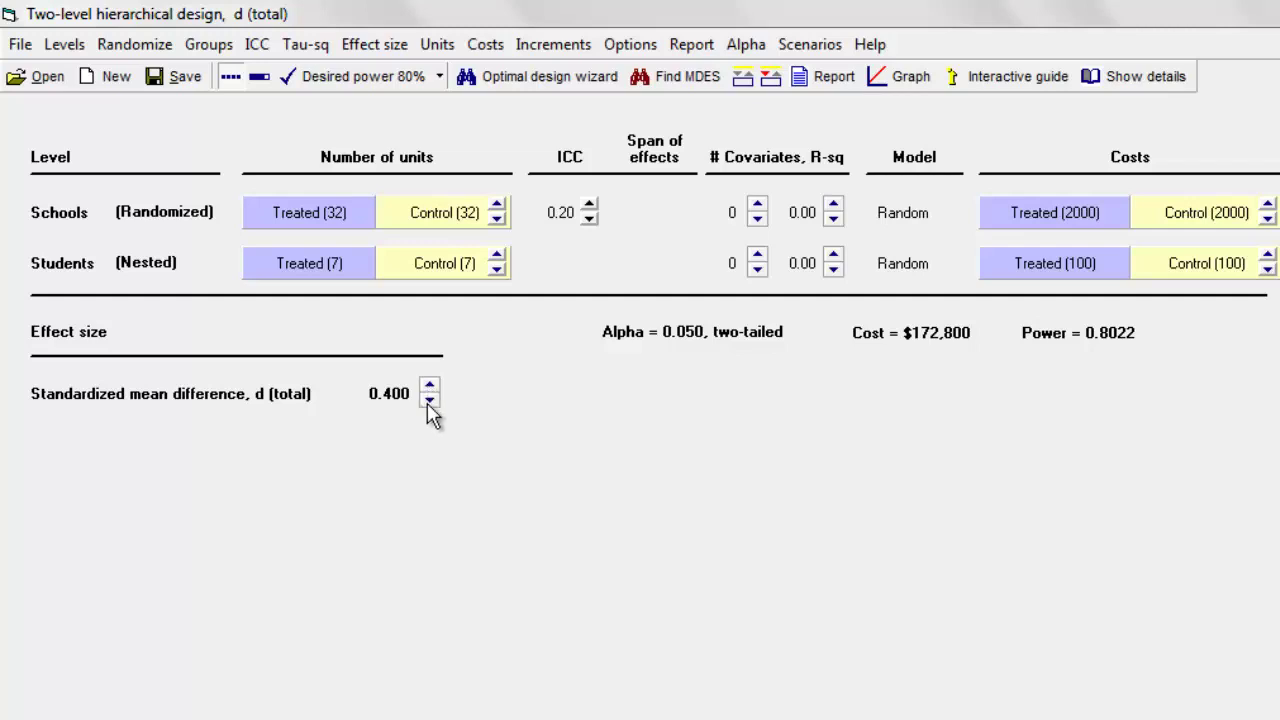
click(428, 400)
Step: Find the optimal design for the 0.300 effect size and paste 52 schools and 9 students per school into the design
click(558, 80)
click(812, 557)
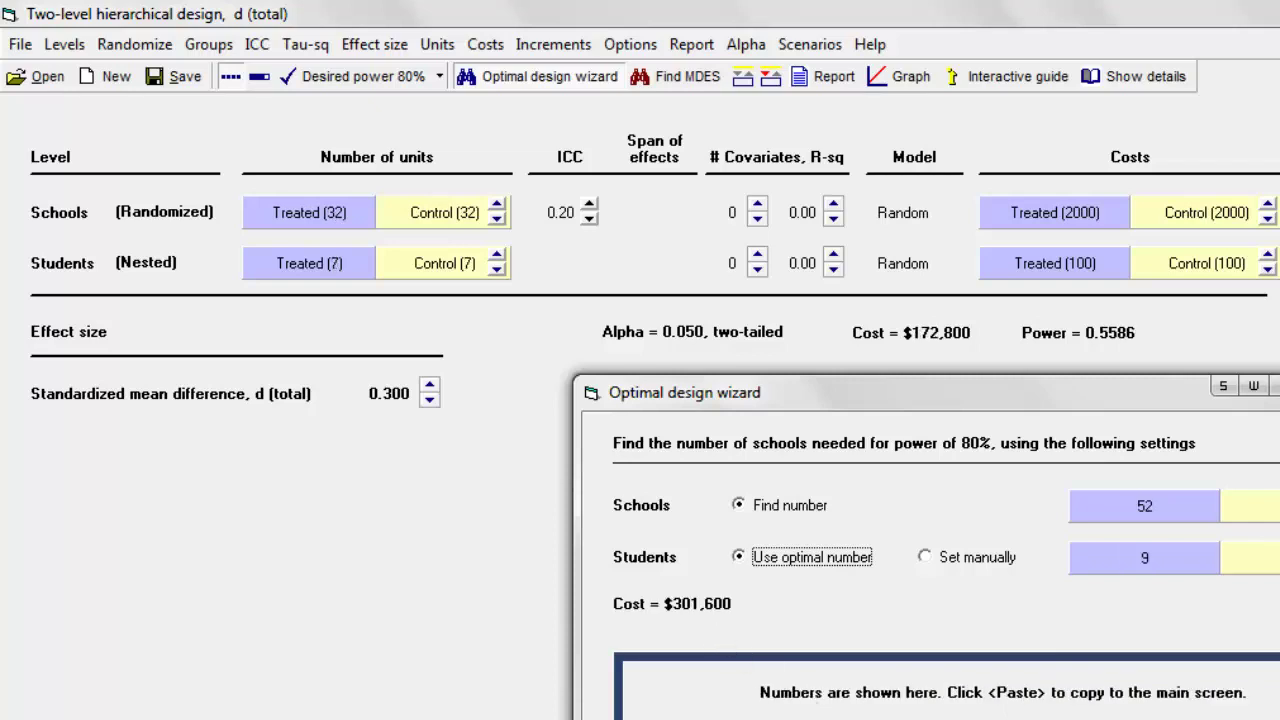
click(1160, 712)
click(1160, 712)
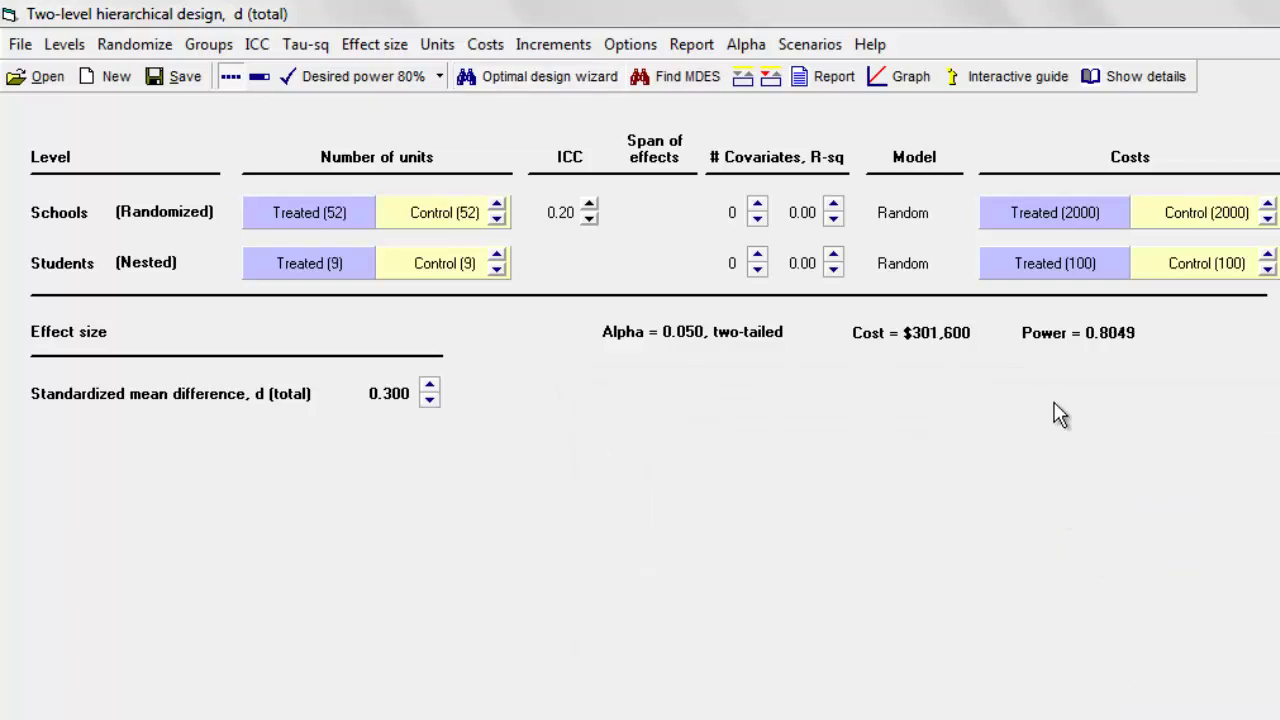
Step: Check the power at a standardized mean difference of 0.200 and return the value to 0.300
mouse_move(1128, 335)
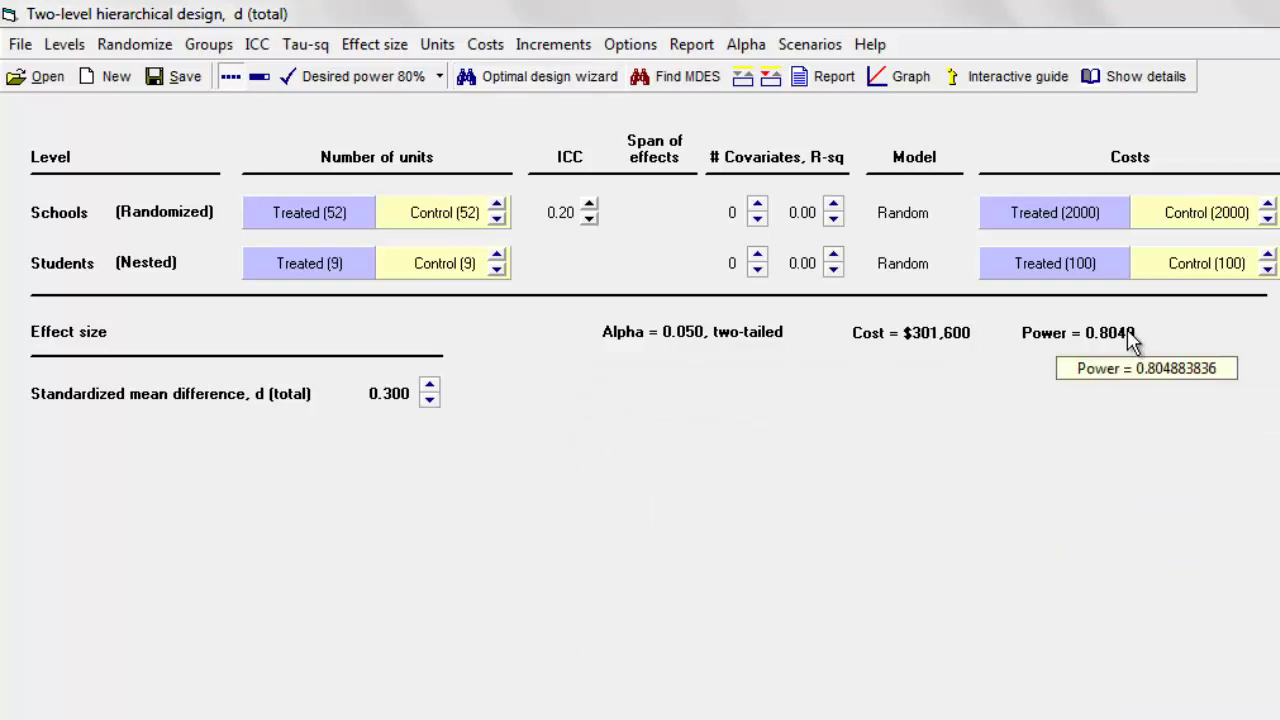
click(429, 400)
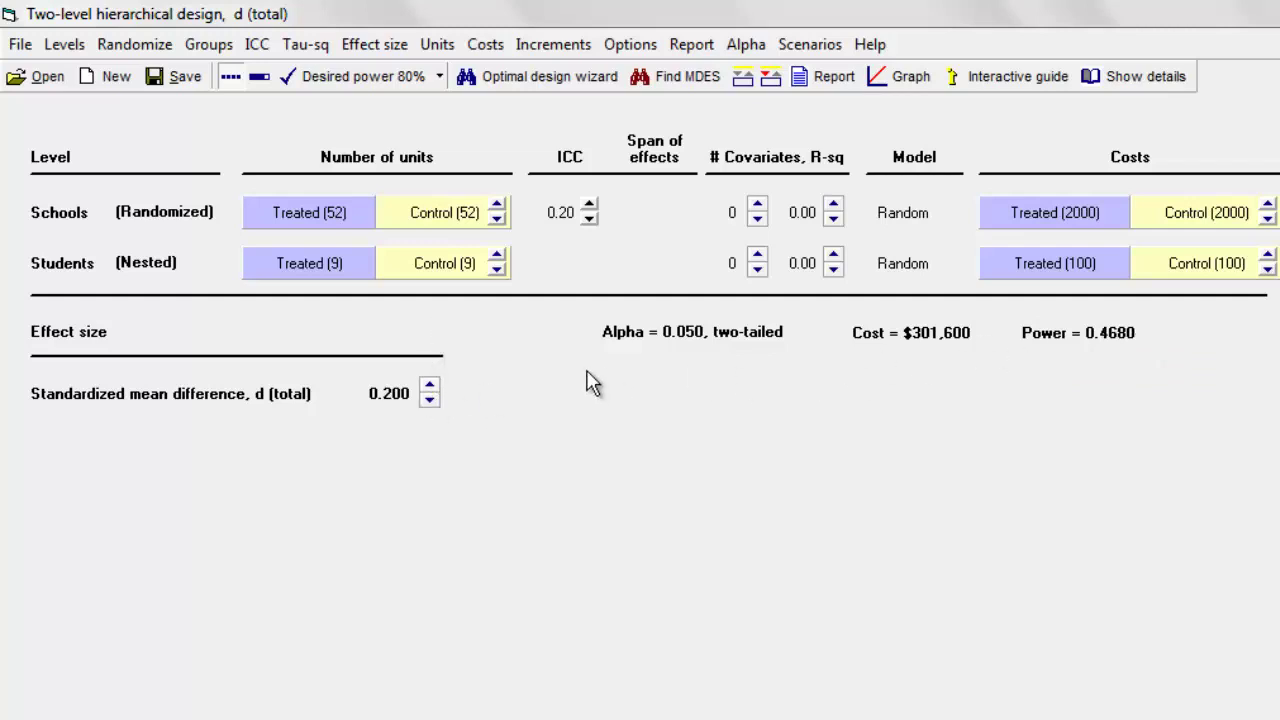
click(429, 387)
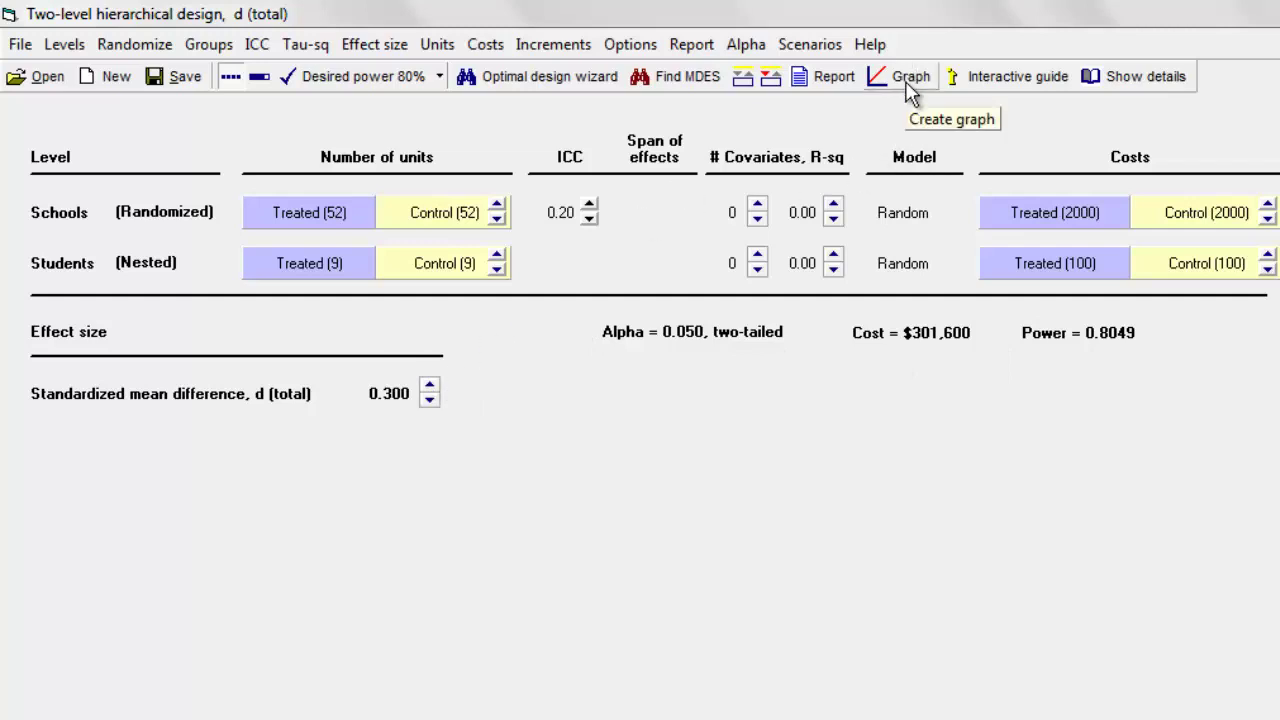
Step: Raise the standardized mean difference to 0.400, find the optimal design and paste 32 schools and 7 students per school into it
click(429, 387)
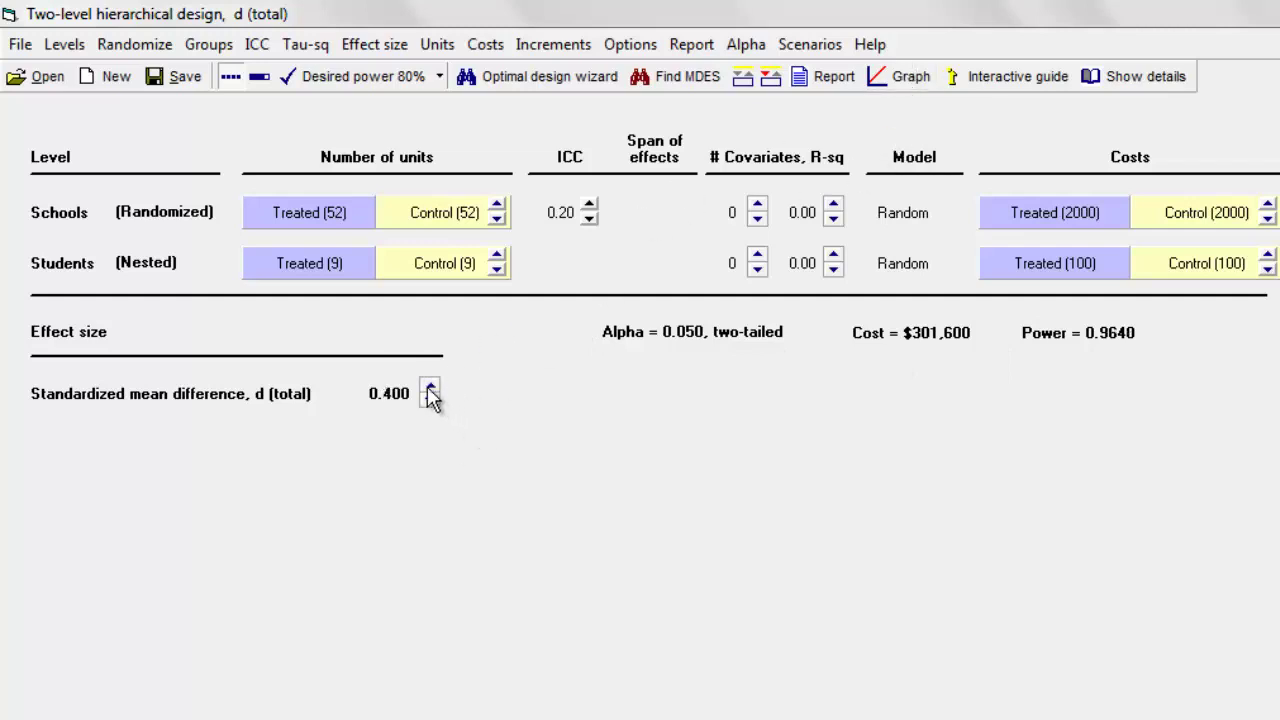
click(533, 84)
click(841, 555)
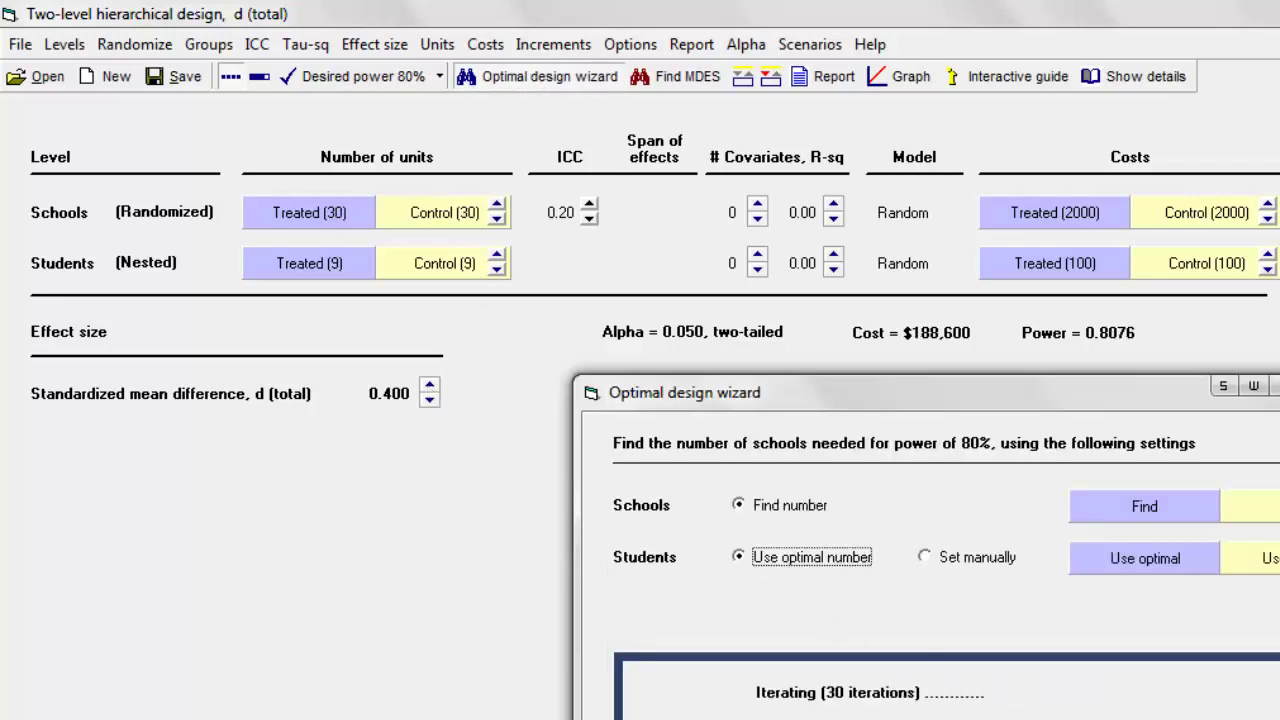
key(alt+p)
key(alt+c)
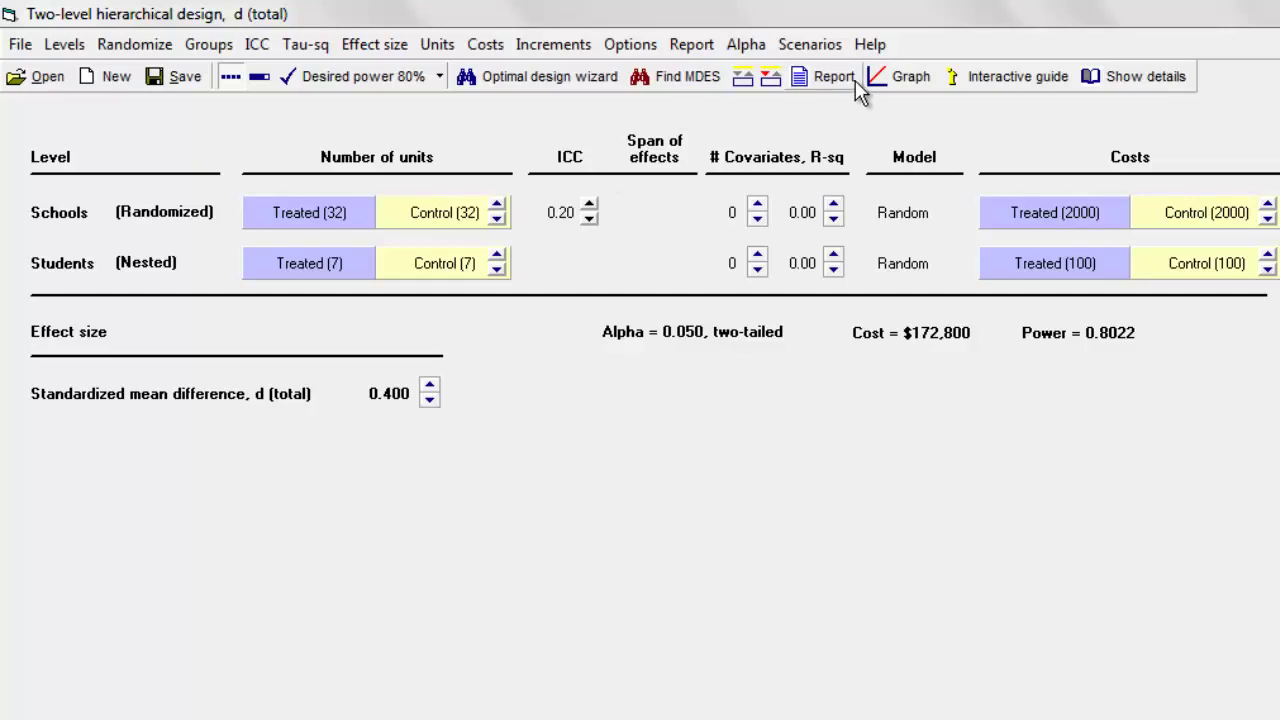
Step: Graph the power as a function of the number of schools and hide the graph's footer
click(895, 77)
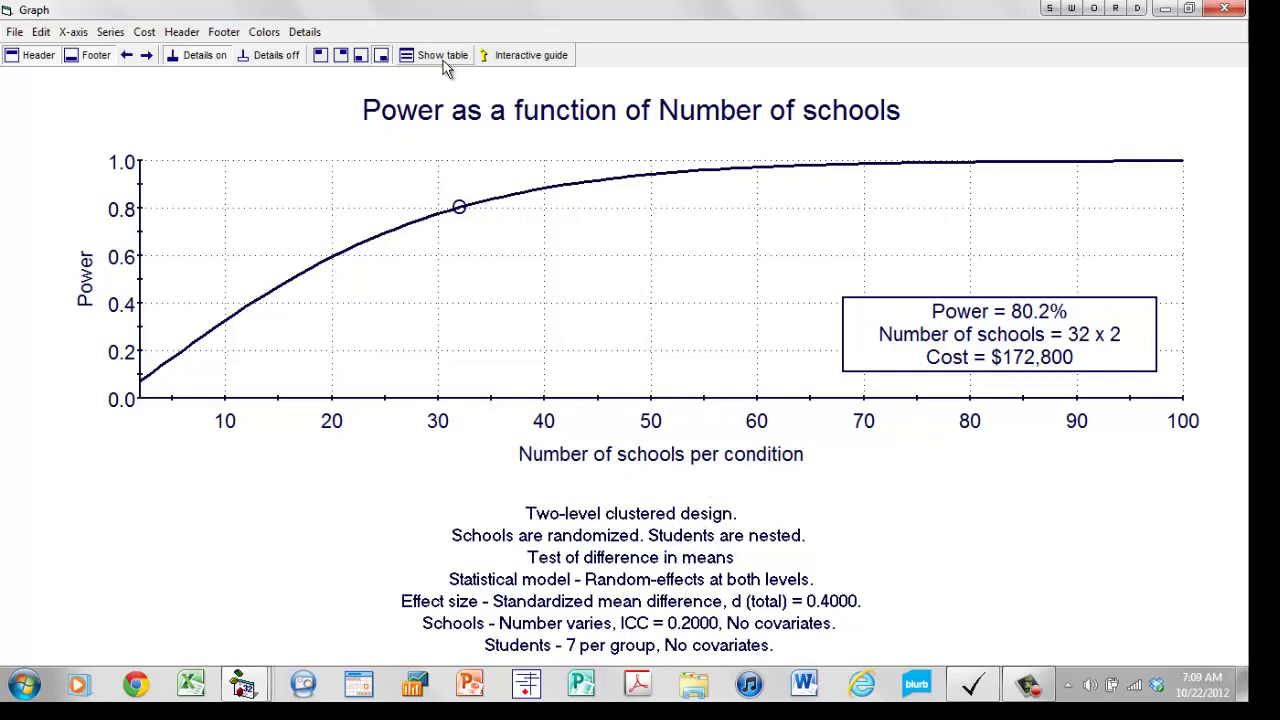
click(72, 58)
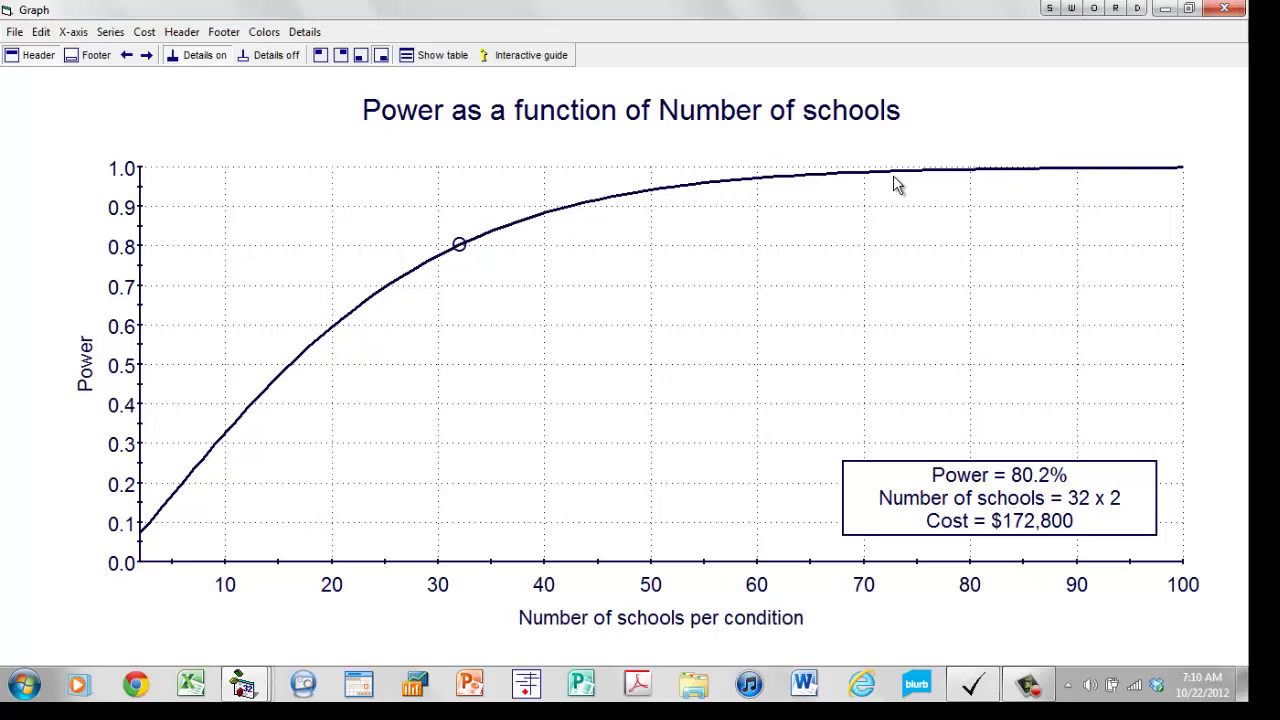
Step: Plot separate power curves by effect size d (total), adding 0.5 and 0.3 alongside the existing 0.400
click(109, 32)
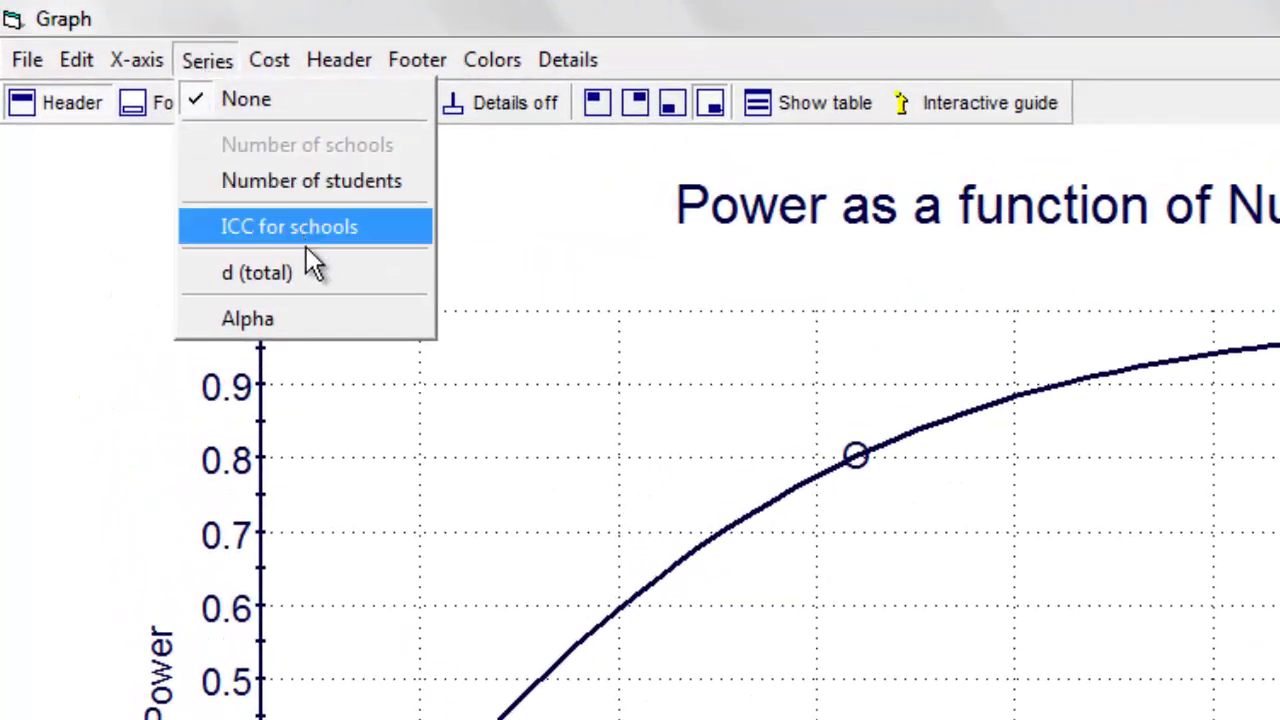
click(306, 270)
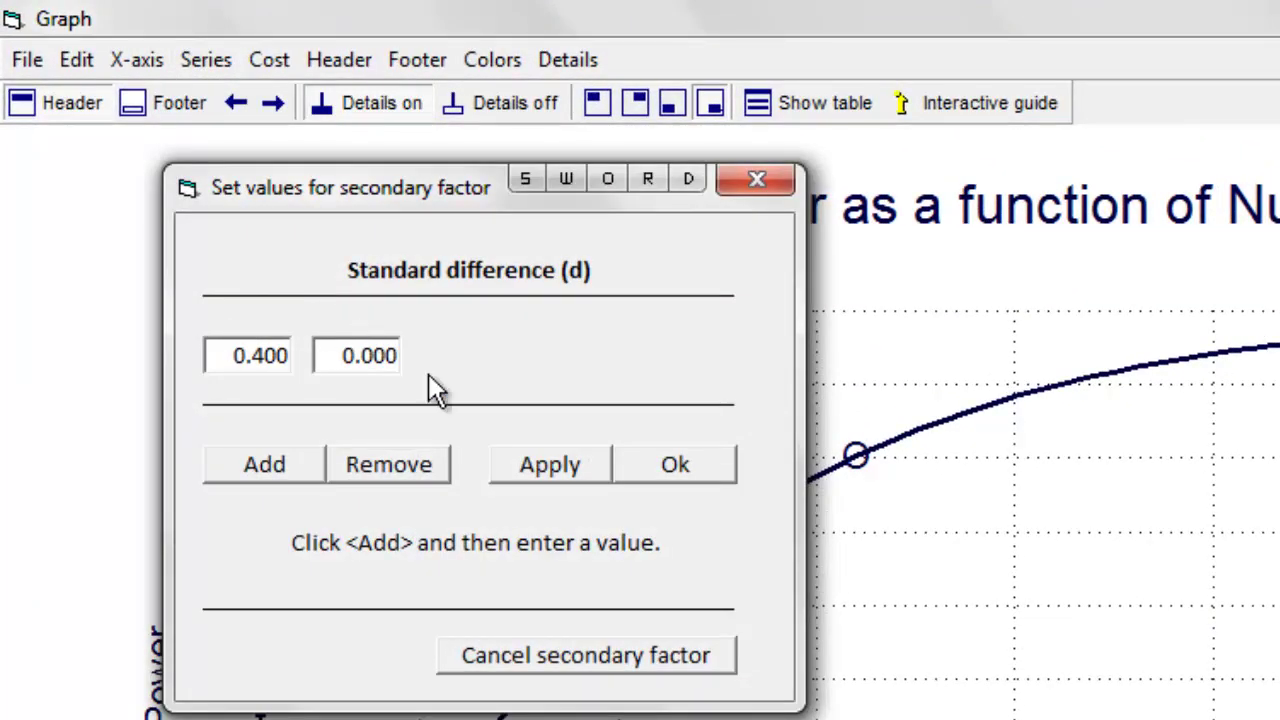
click(275, 462)
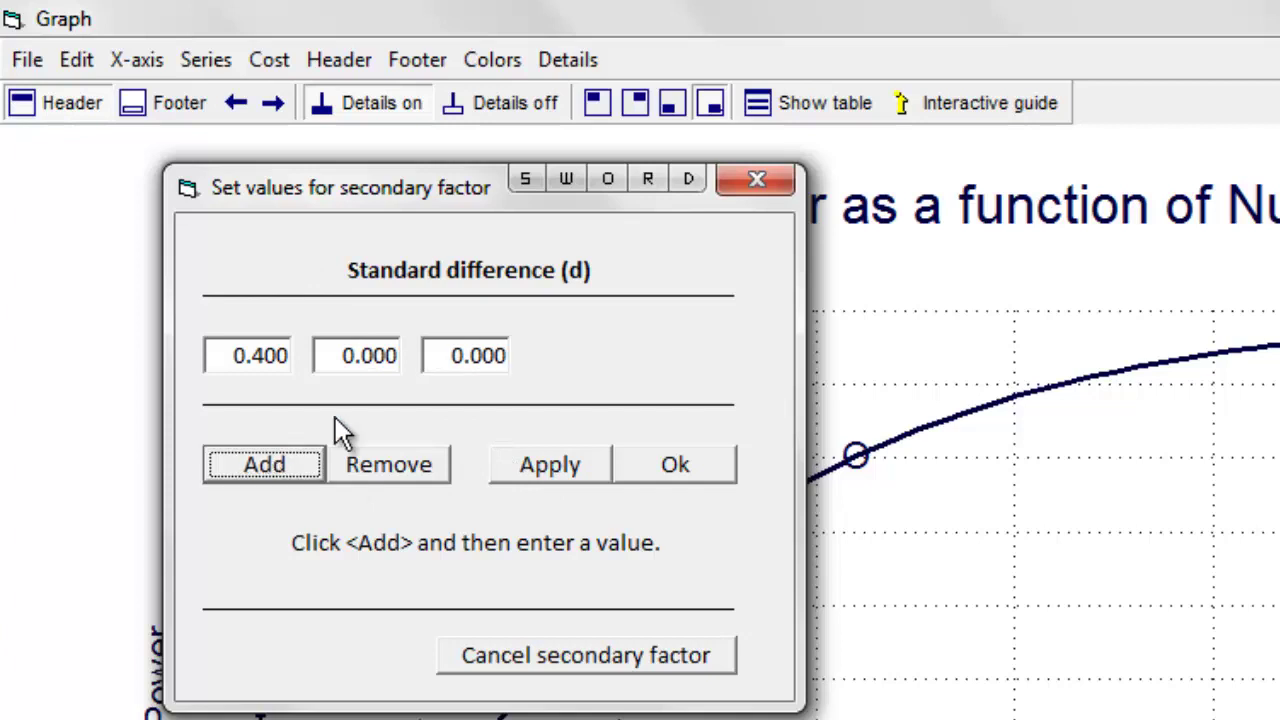
click(396, 360)
text(.)
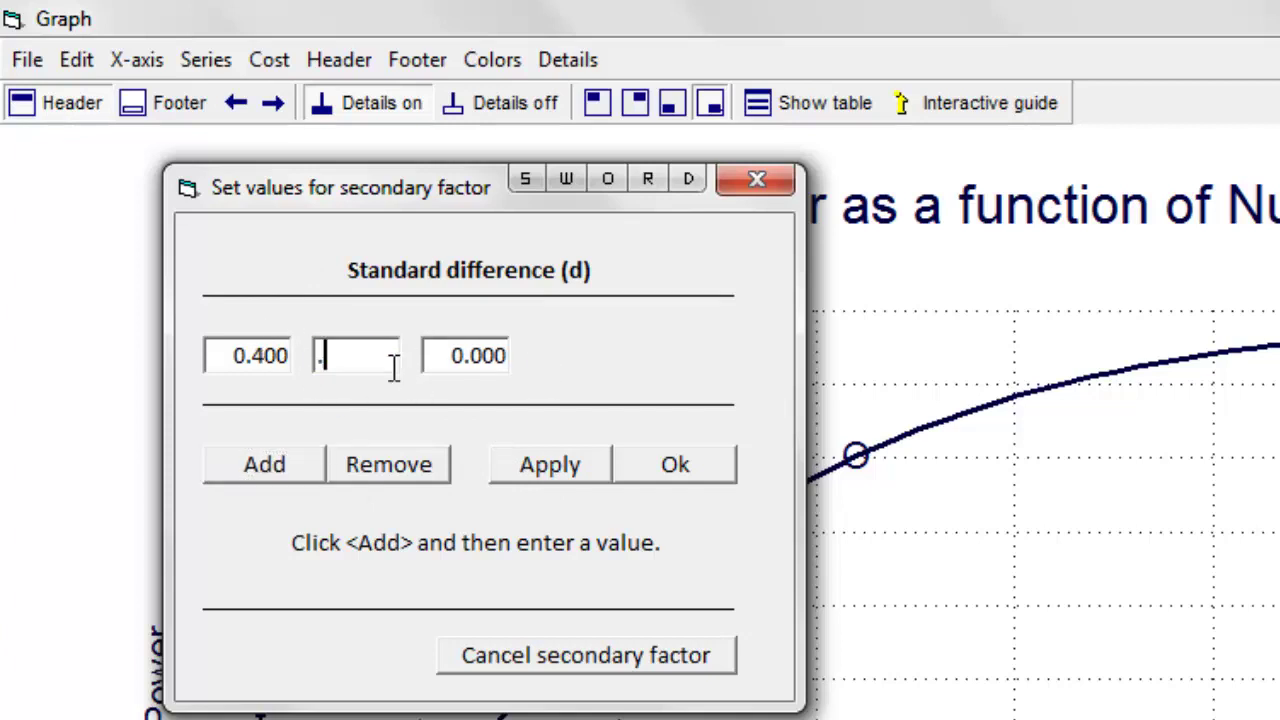
text(5)
click(486, 357)
text(.3)
click(655, 463)
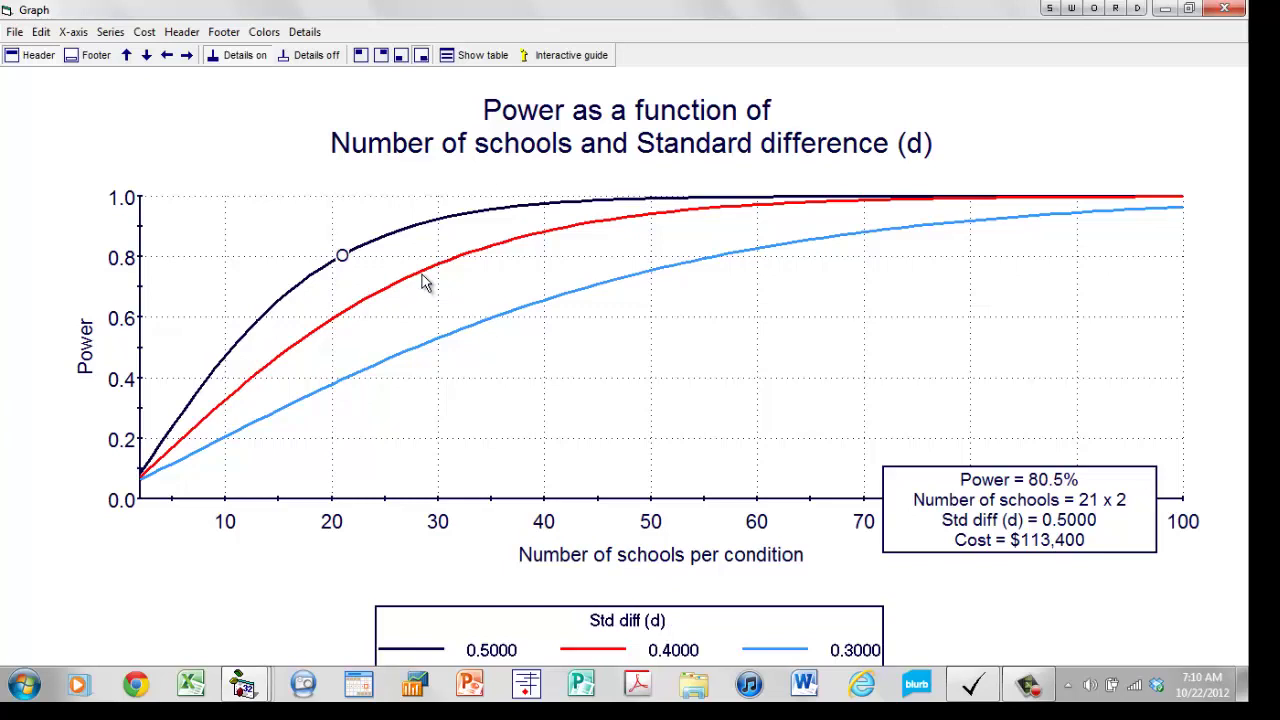
Step: Select the 0.4000 curve at 21 schools and move its data point along the curve to 32 schools
click(346, 313)
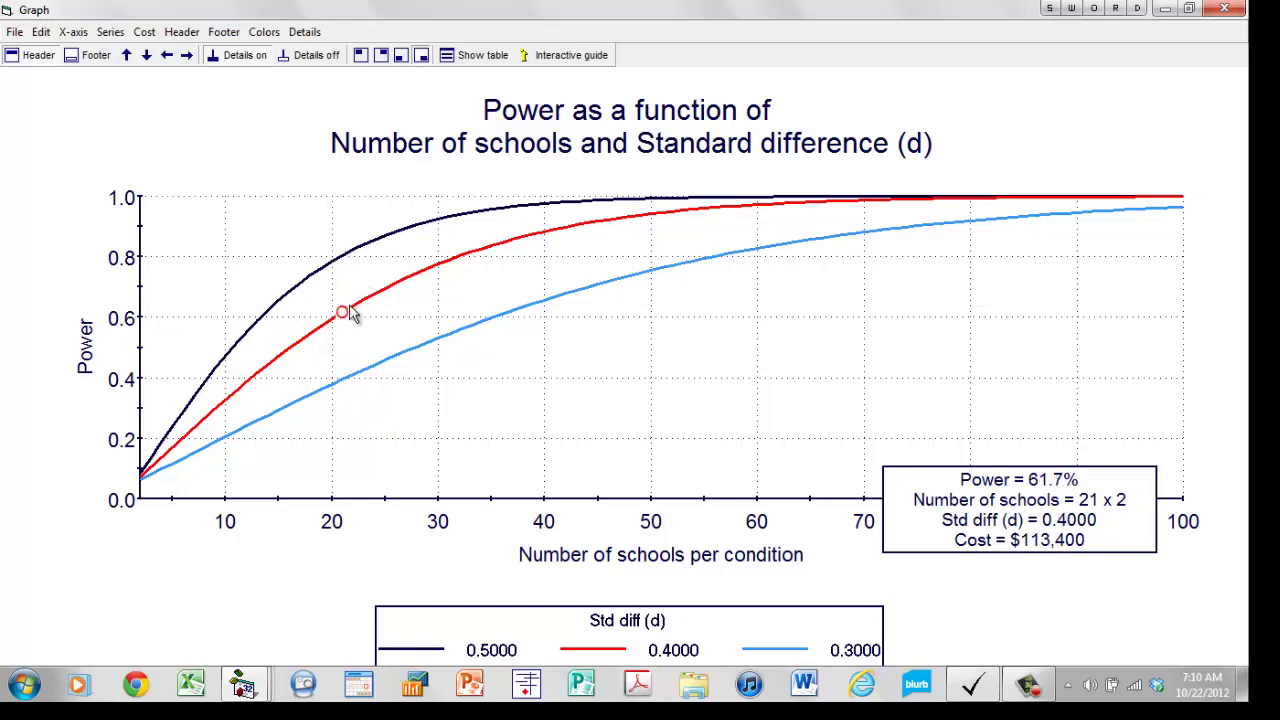
drag(346, 313, 409, 280)
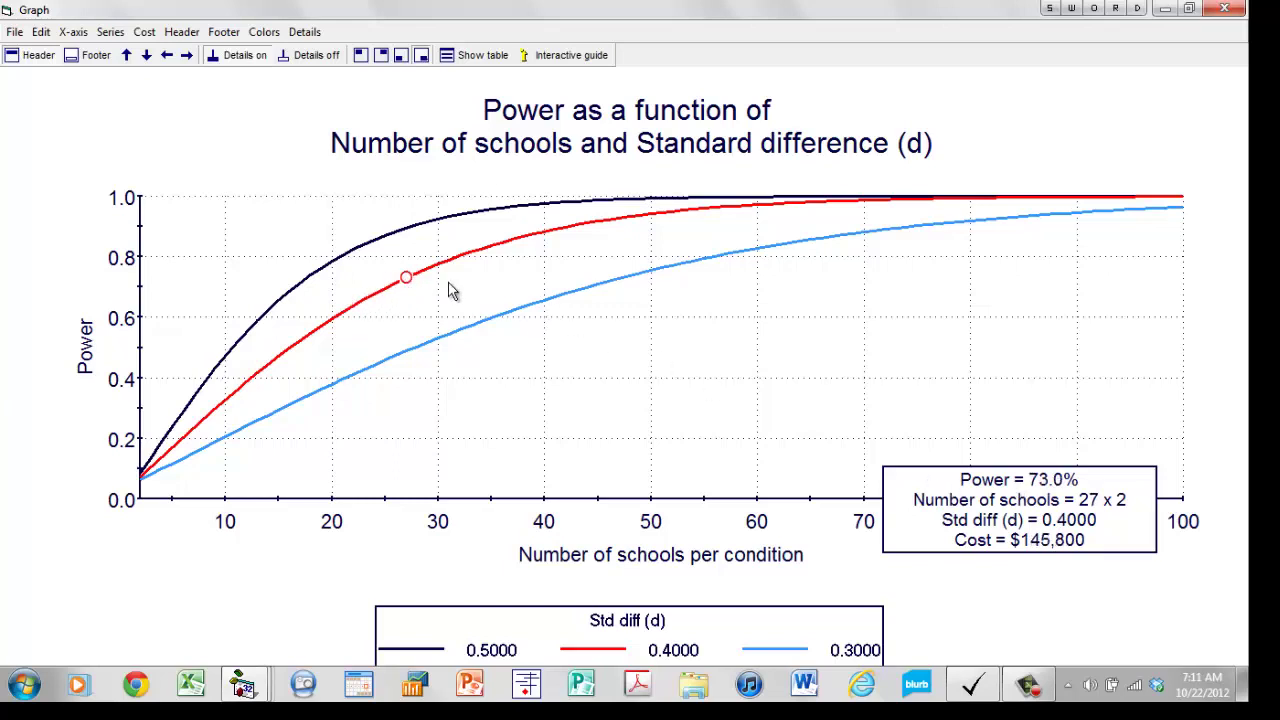
drag(408, 282, 463, 268)
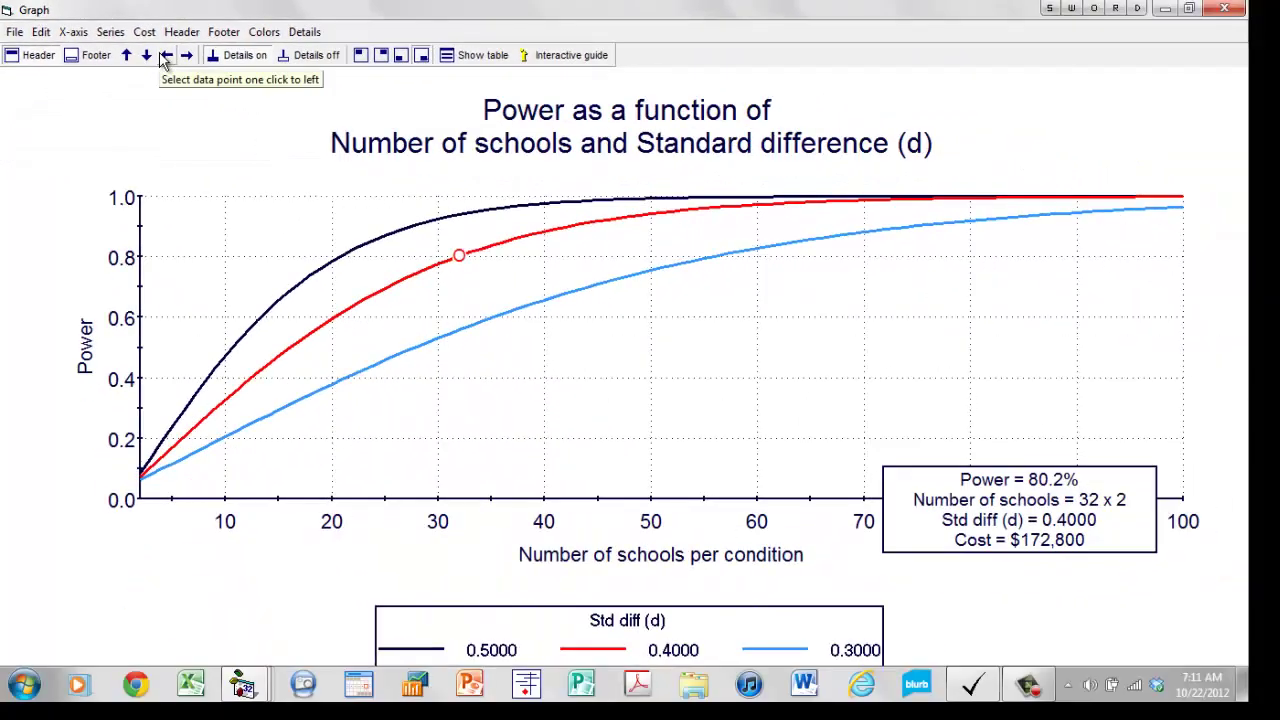
Step: Compare the power and cost details of the 0.3000, 0.4000 and 0.5000 curves at 32 schools, ending on the 0.4000 curve
click(460, 335)
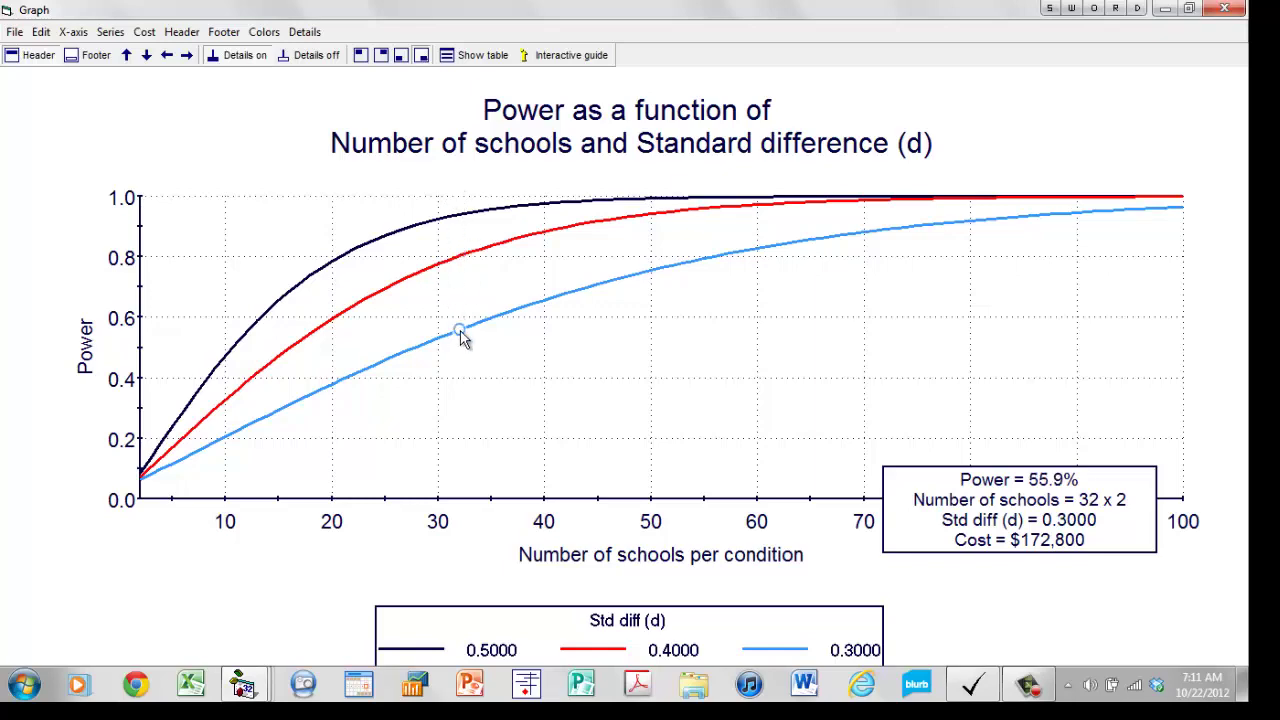
click(126, 56)
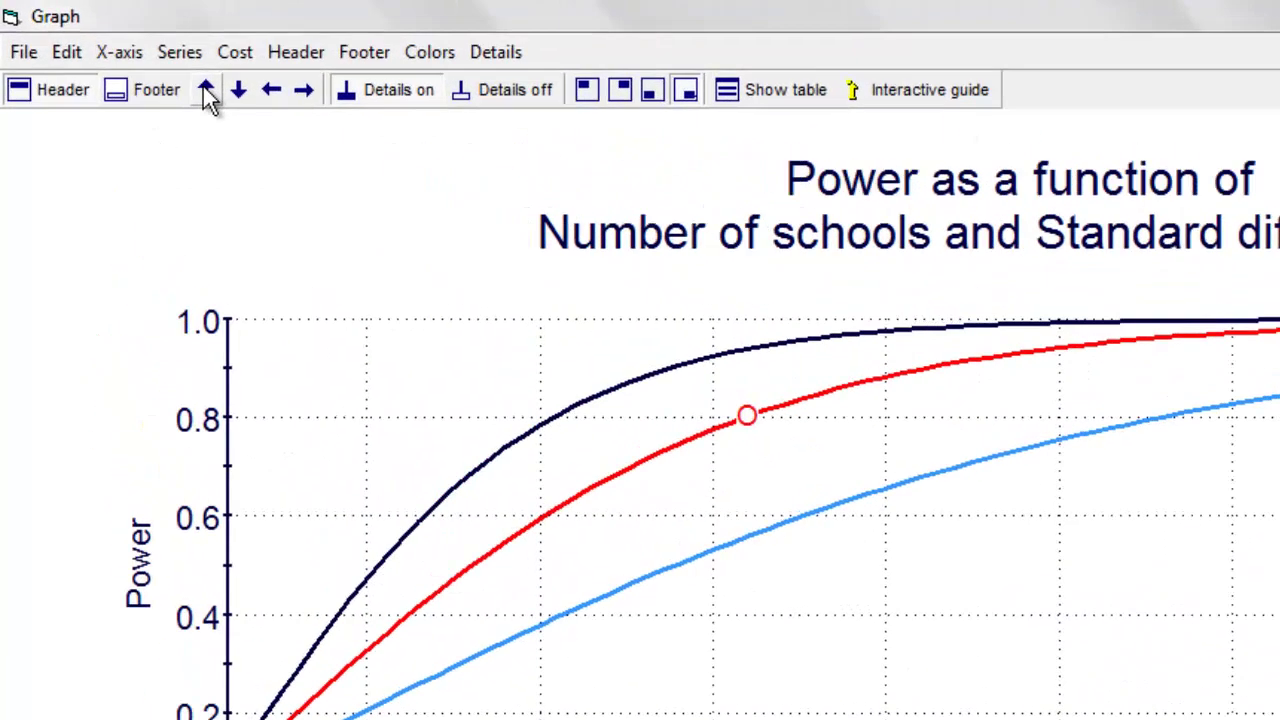
click(207, 92)
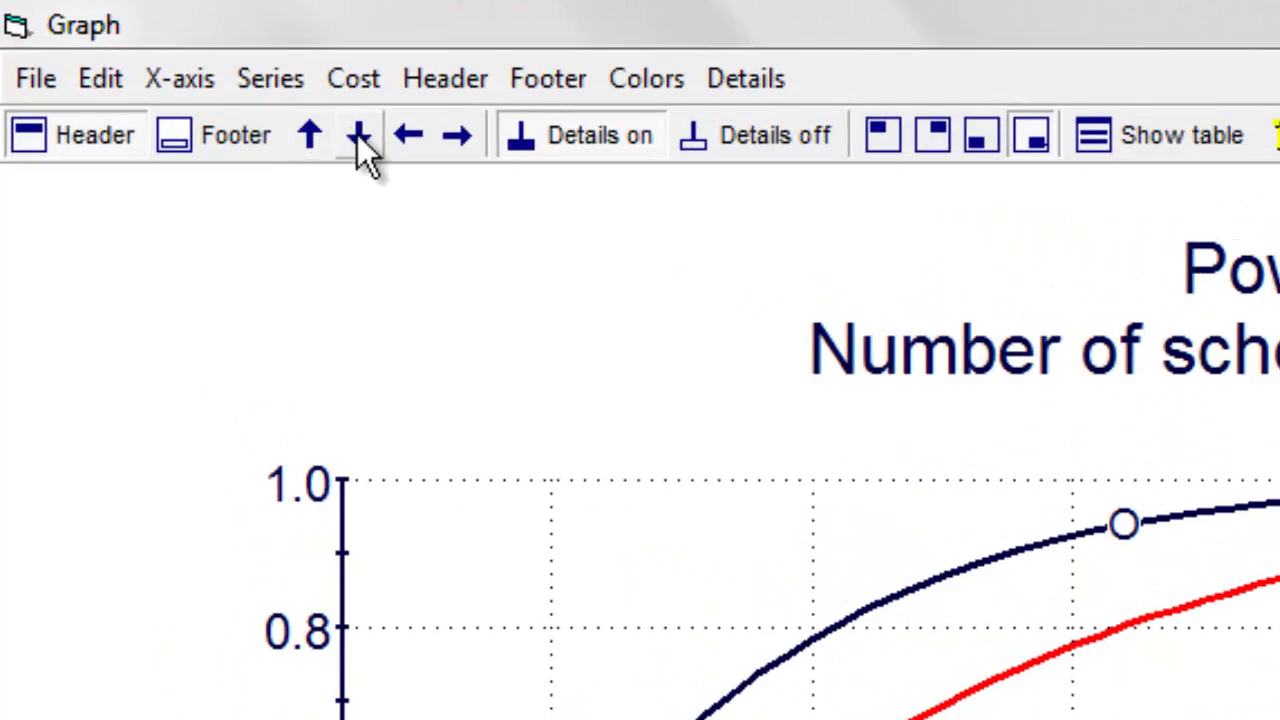
click(239, 92)
click(323, 122)
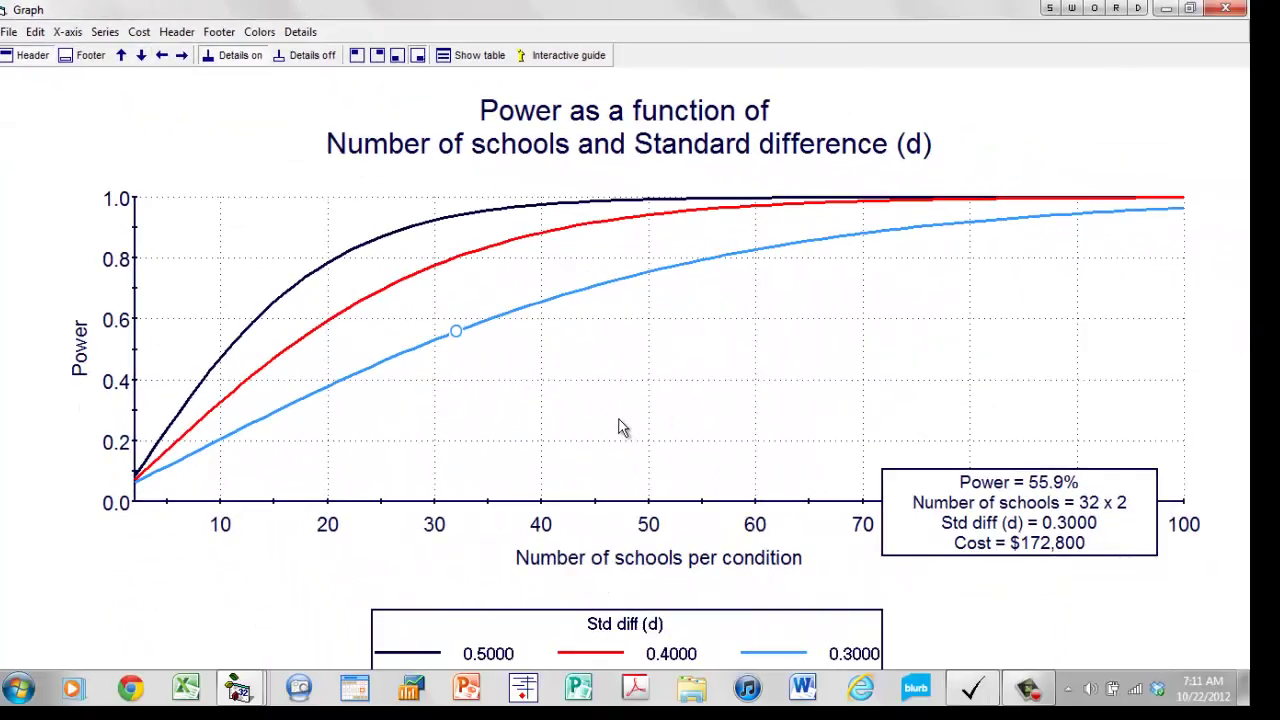
click(122, 56)
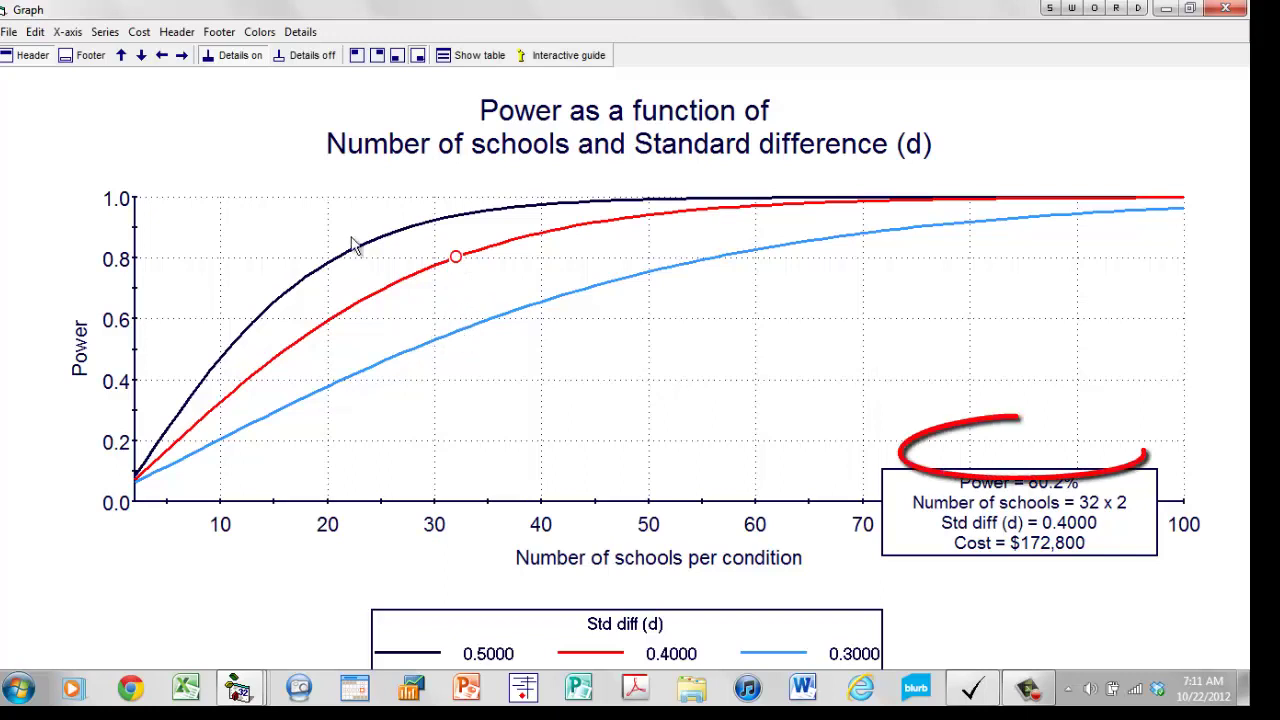
click(142, 57)
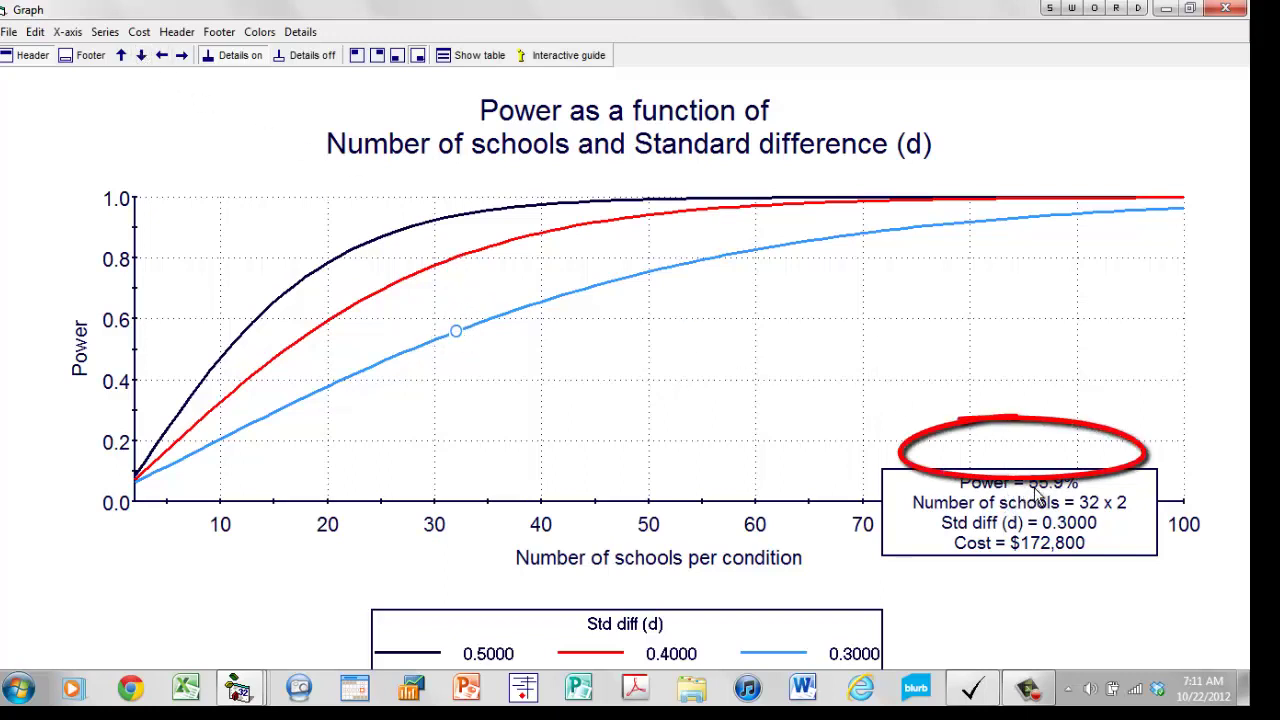
click(122, 56)
click(122, 56)
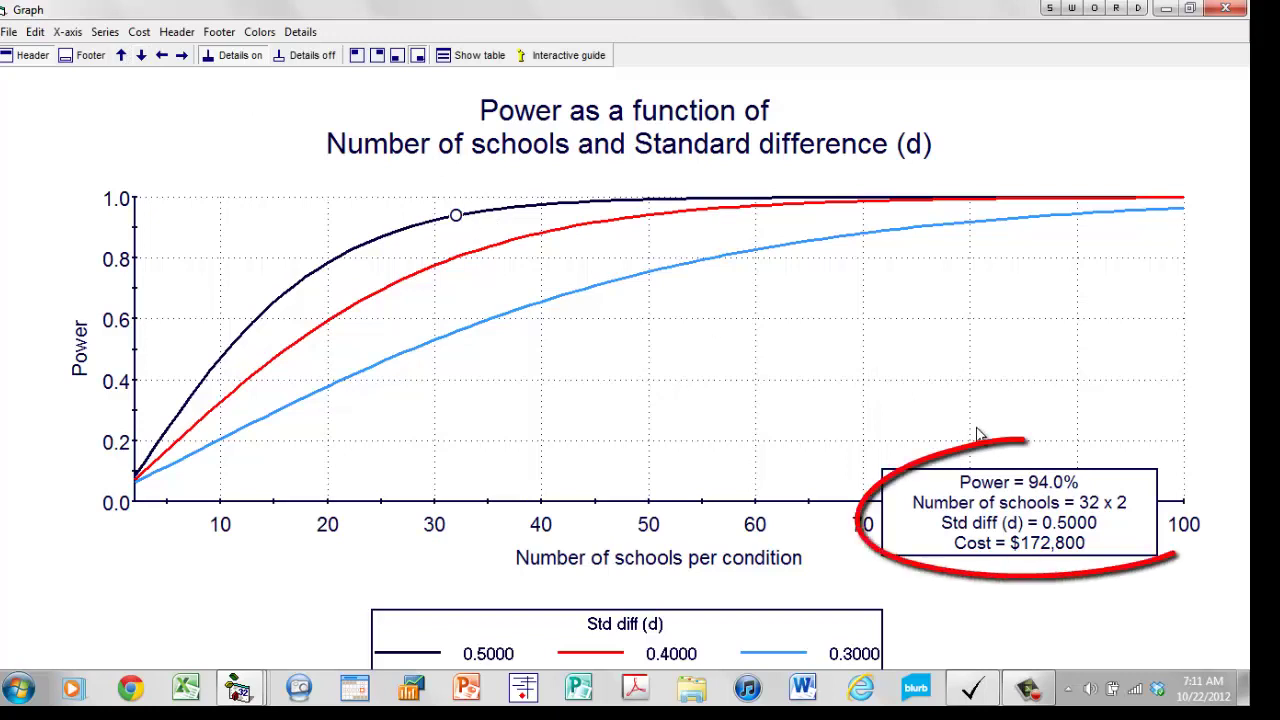
click(456, 262)
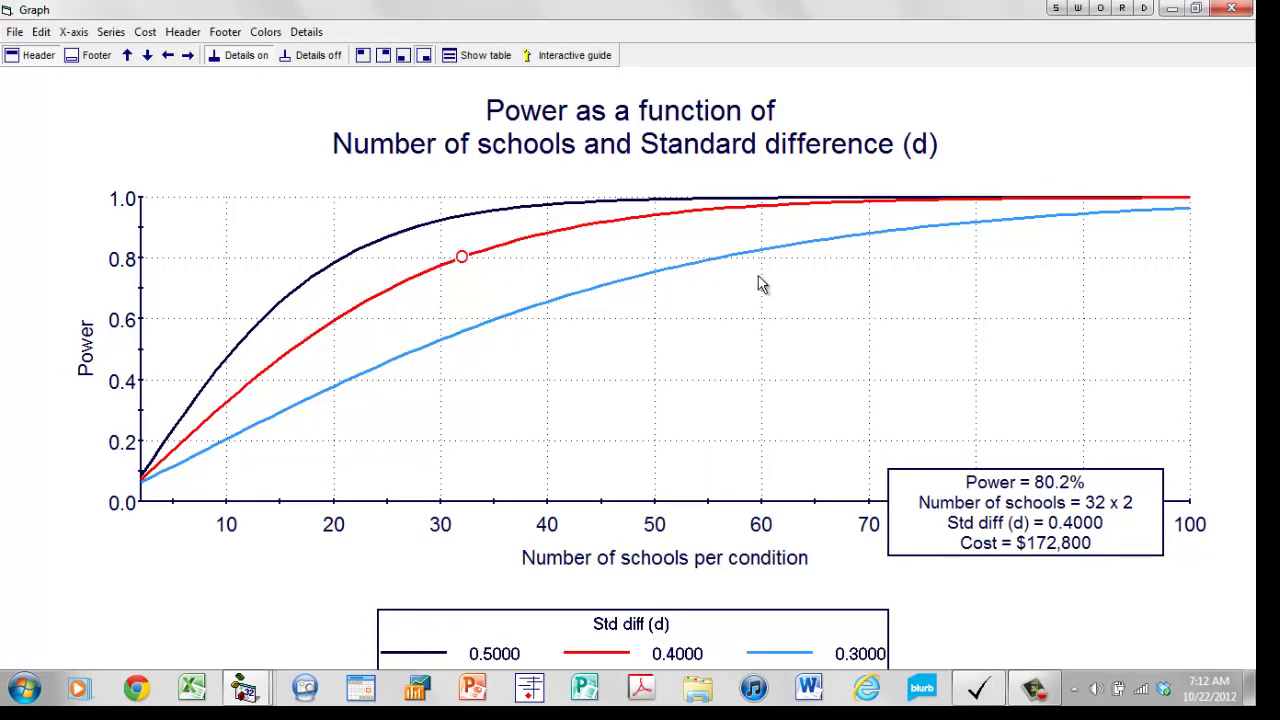
Step: Select the 0.3000 curve at 70 schools and move its data point to 56 schools to find where power reaches 80%
click(868, 236)
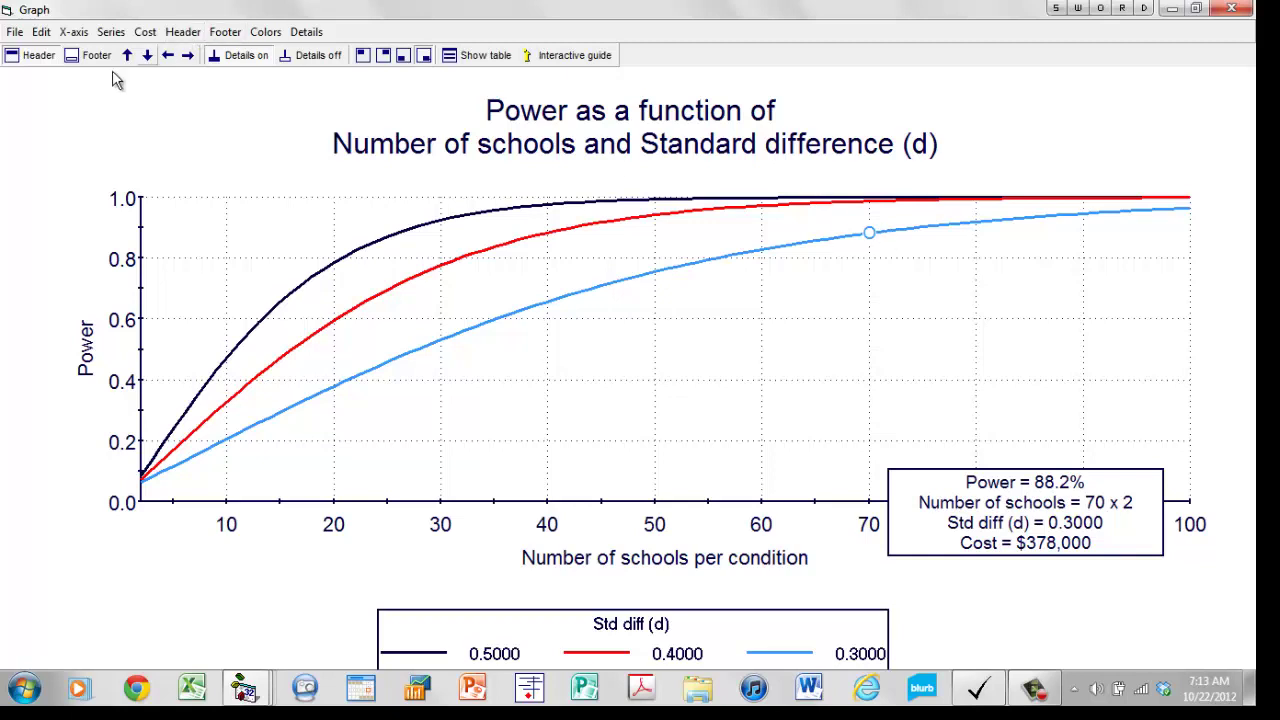
click(166, 57)
click(166, 57)
double_click(166, 57)
double_click(166, 57)
double_click(166, 57)
double_click(166, 57)
double_click(166, 57)
click(166, 57)
click(166, 57)
click(166, 57)
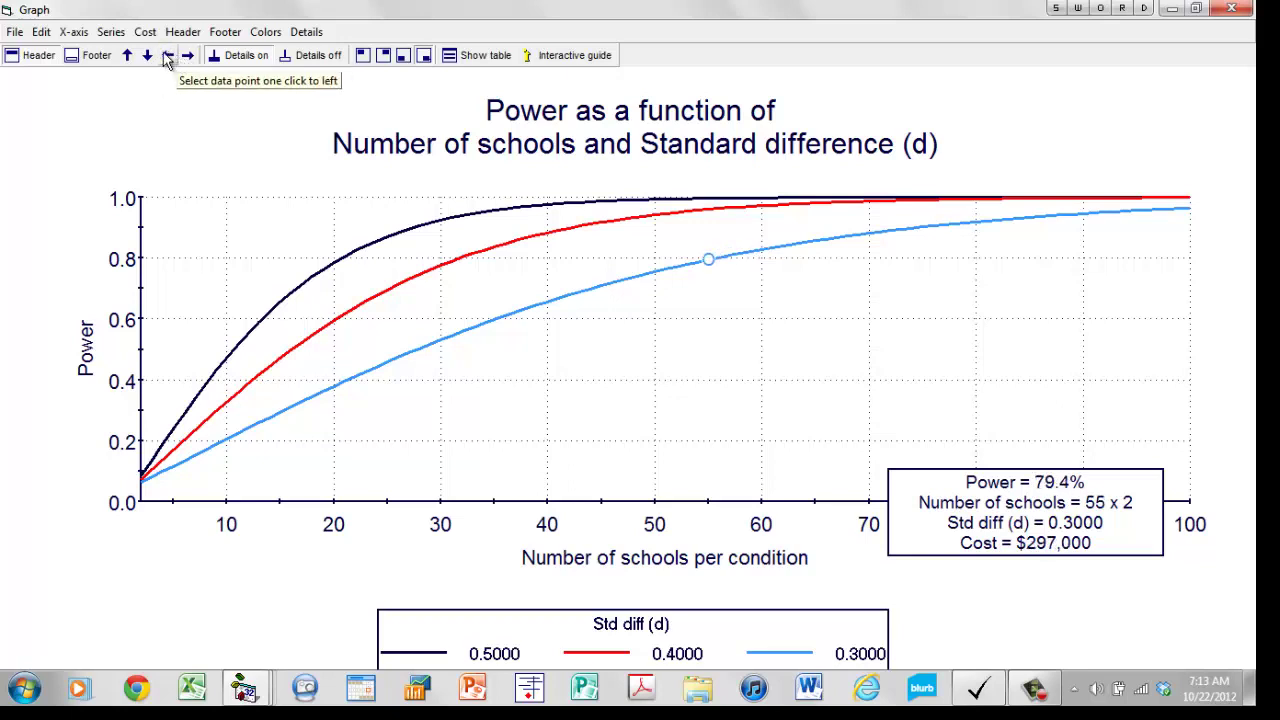
click(187, 56)
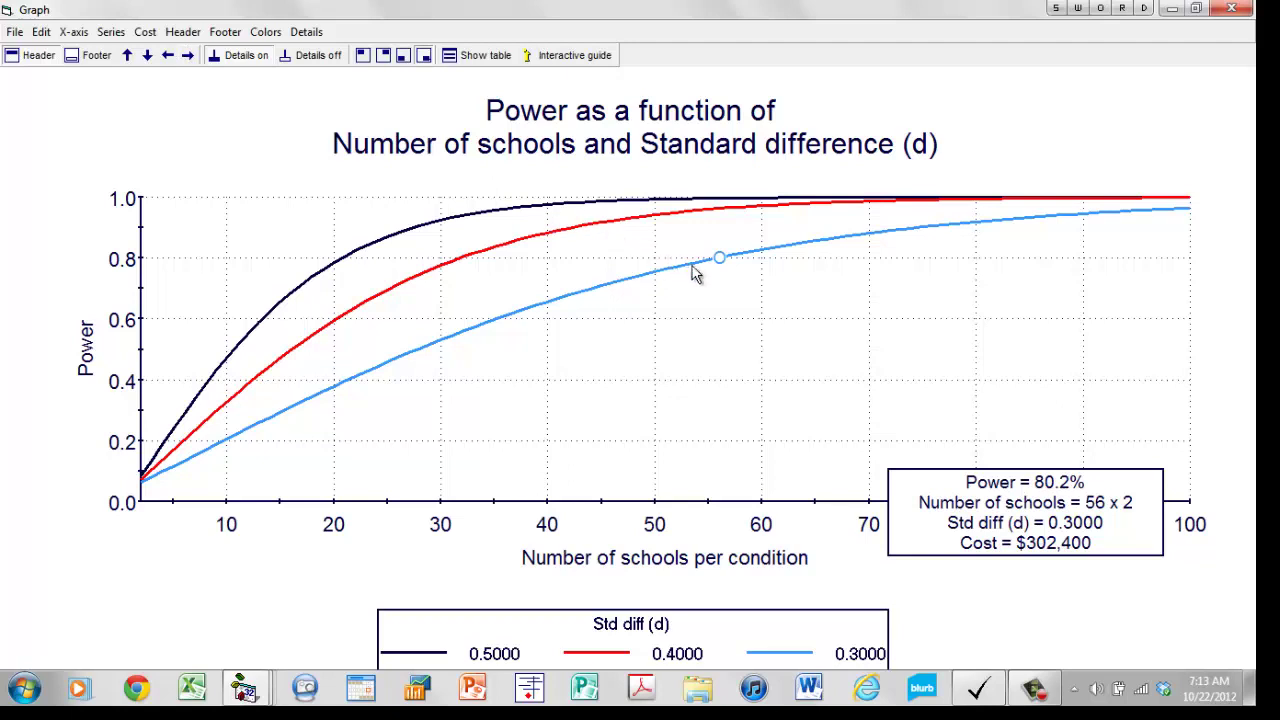
Step: Compare the power of the three effect-size curves at 56 schools, ending on the 0.3000 curve
click(725, 220)
click(721, 199)
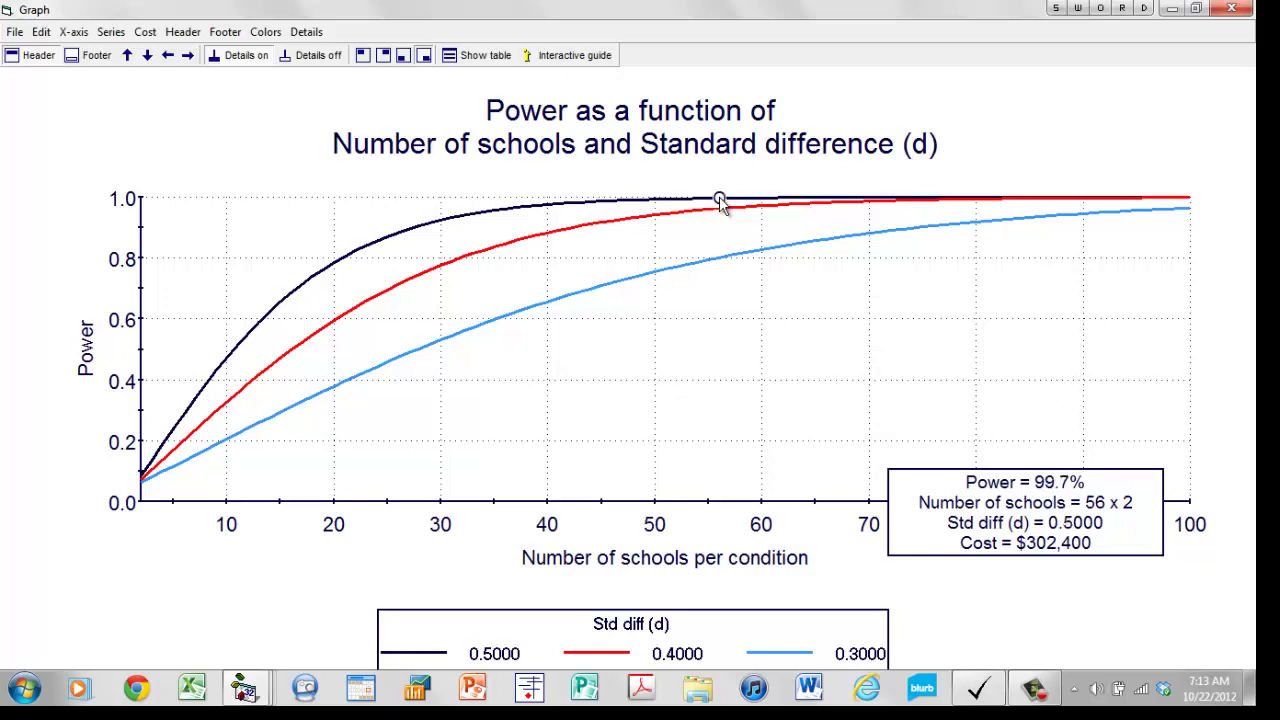
click(722, 210)
click(722, 260)
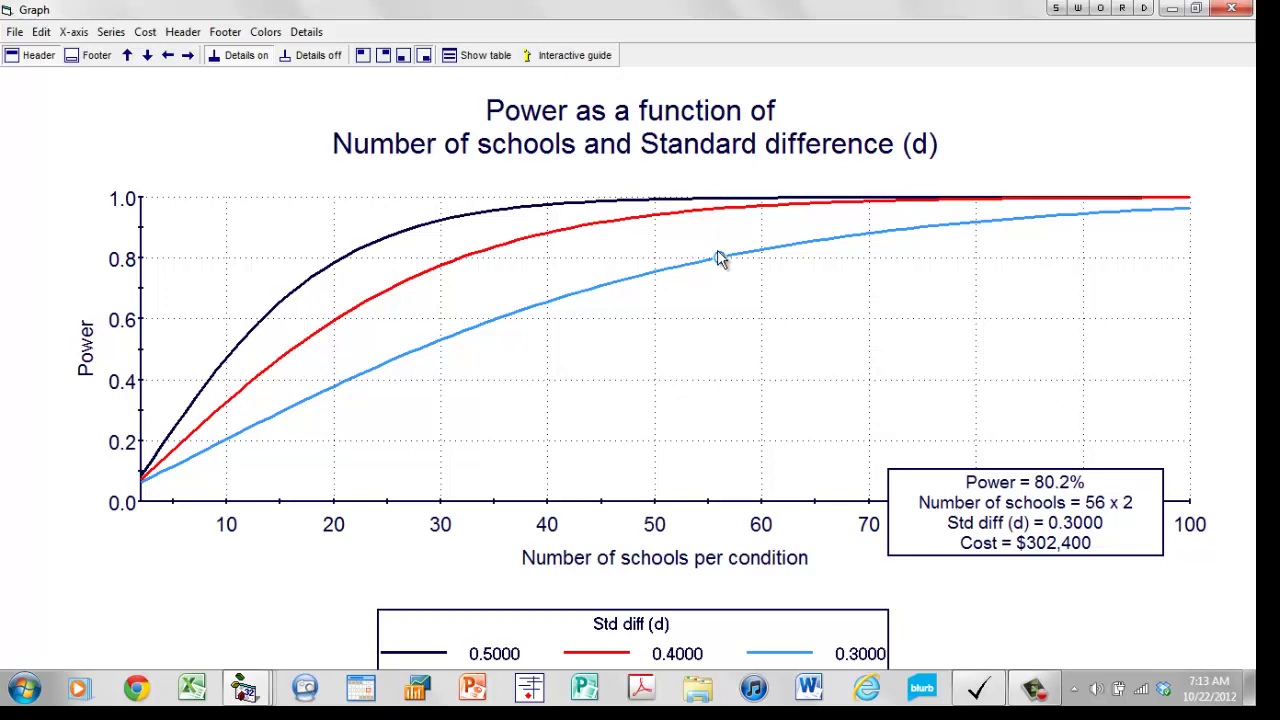
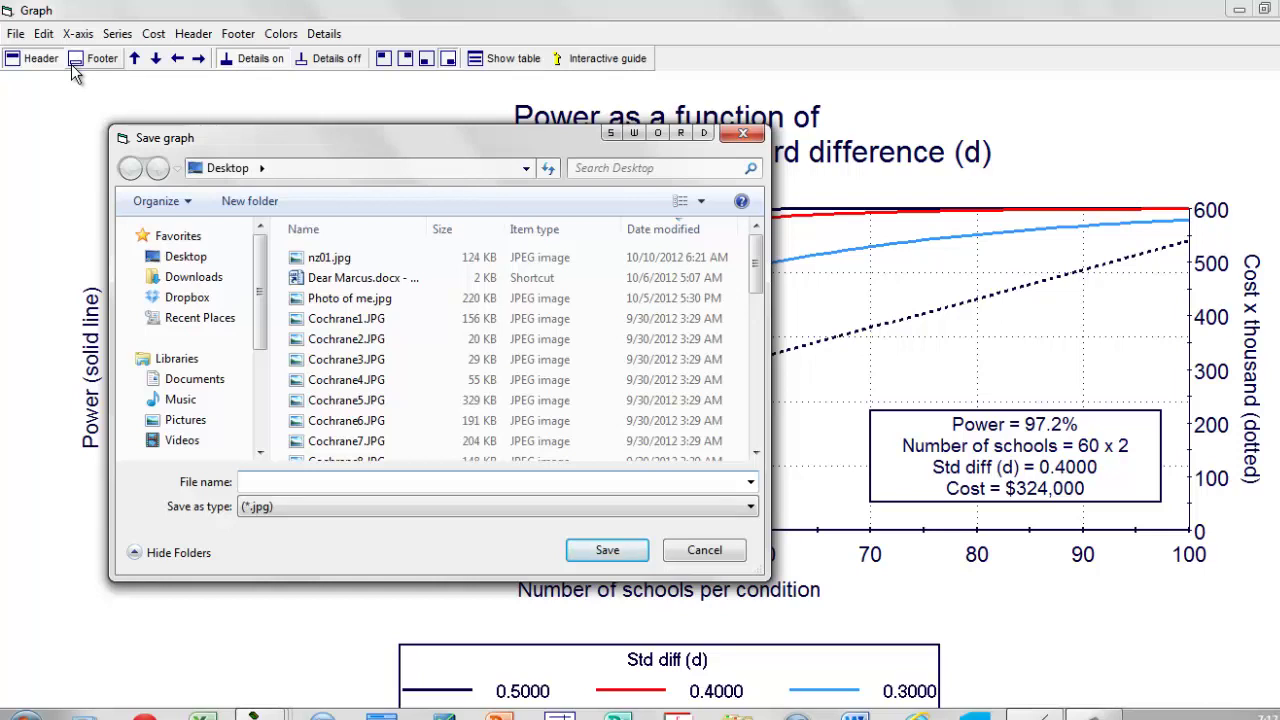
Step: Save the graph to the Desktop as a JPG image named Graoh01
text(Graoh01)
click(579, 548)
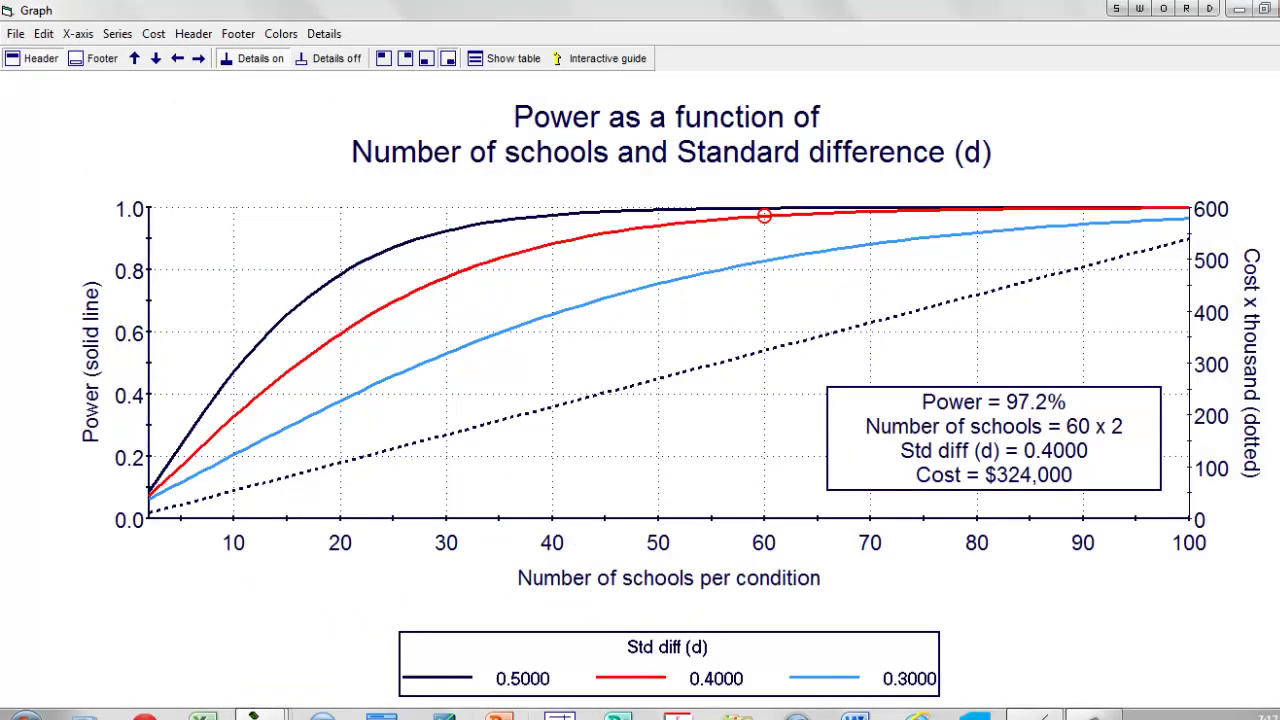
Step: Switch to the PowerPoint presentation, maximize its window and add a new slide with the Blank layout
click(498, 716)
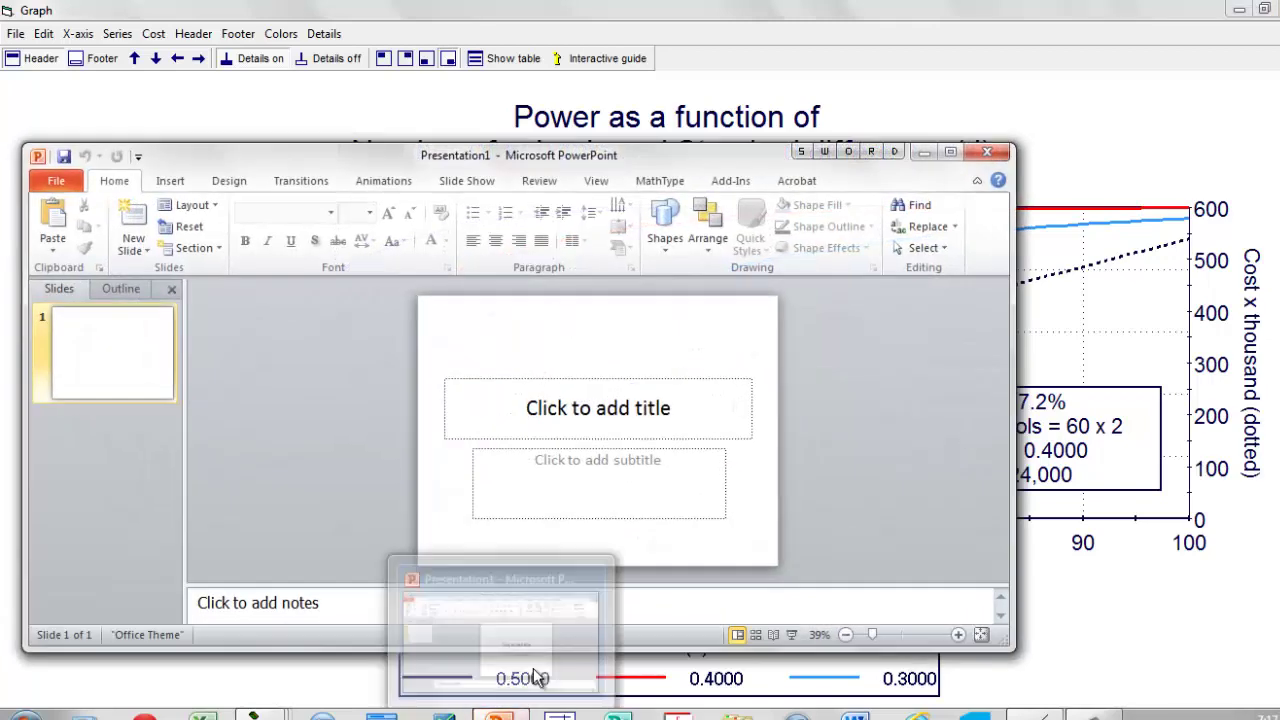
click(947, 152)
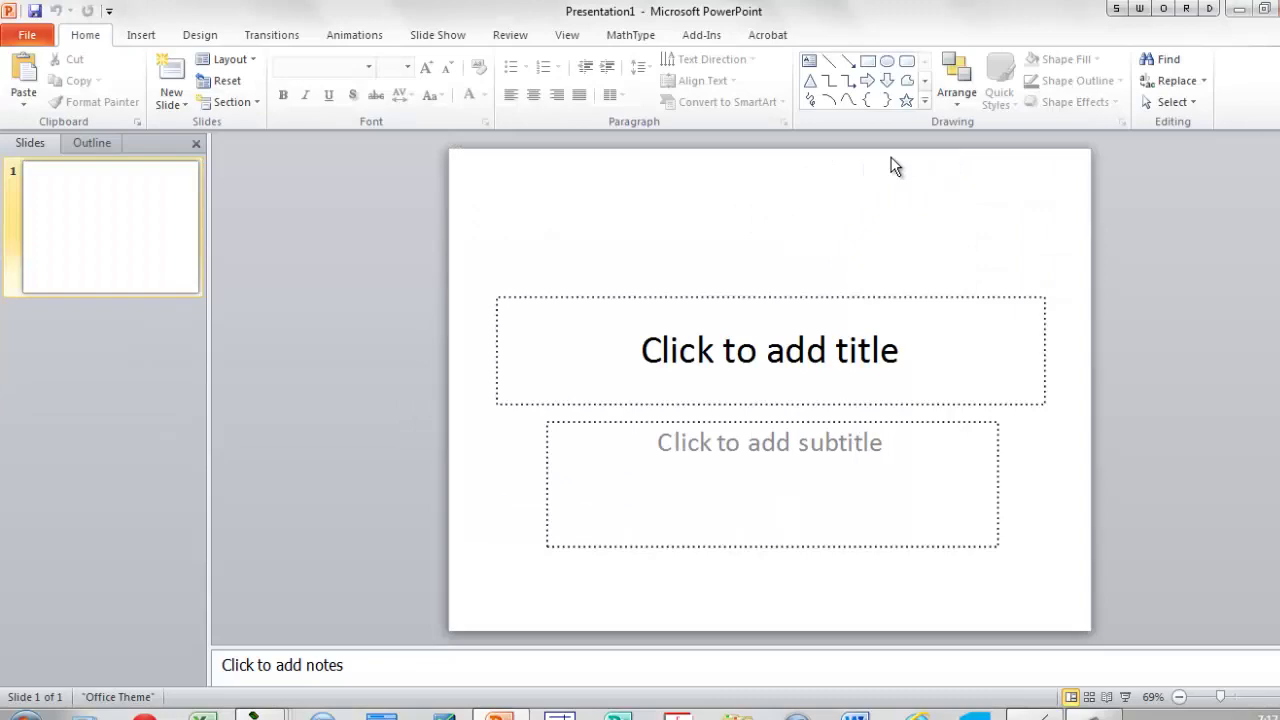
click(136, 38)
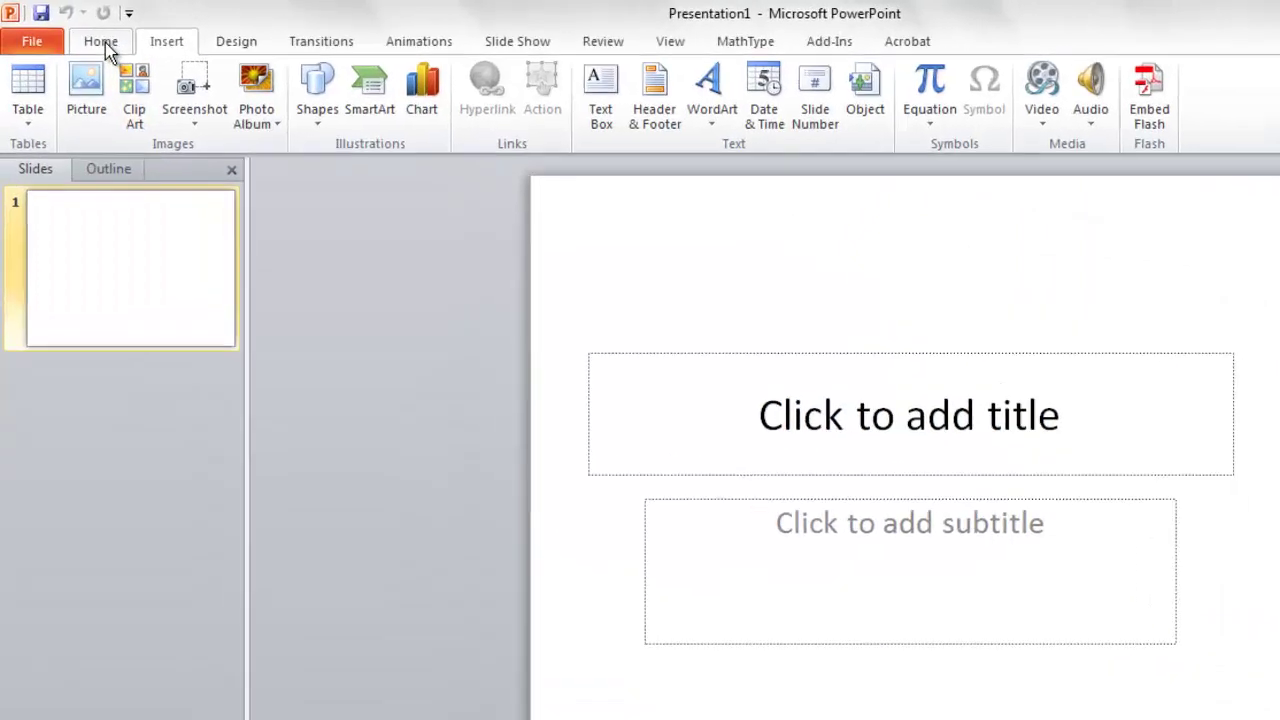
click(88, 36)
click(381, 218)
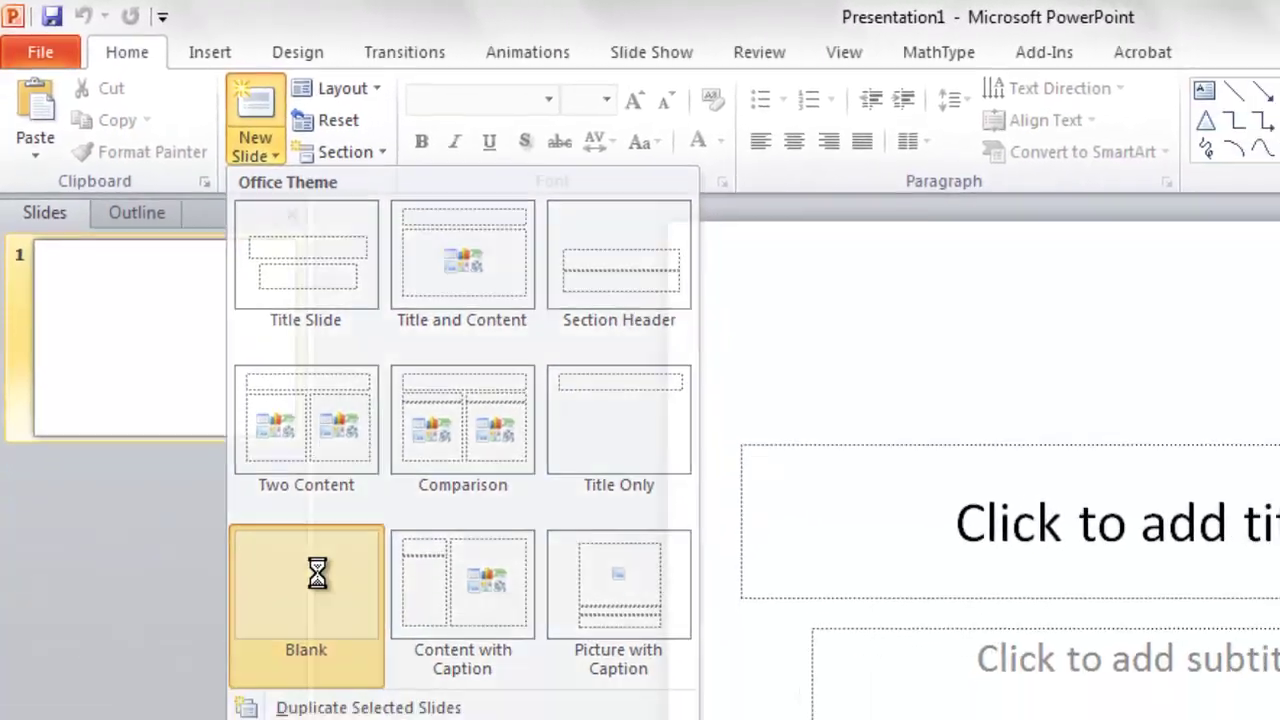
Step: Insert the Graoh01.jpg picture from the Desktop onto the new blank slide
click(317, 573)
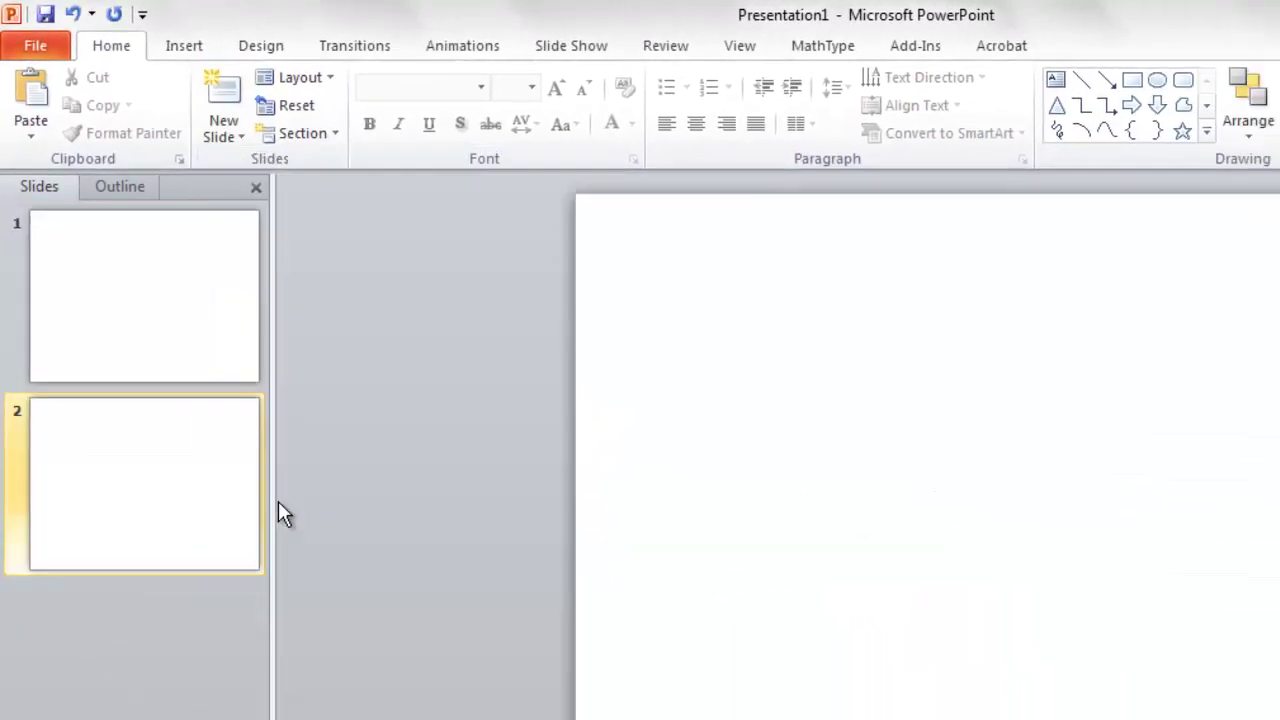
click(191, 54)
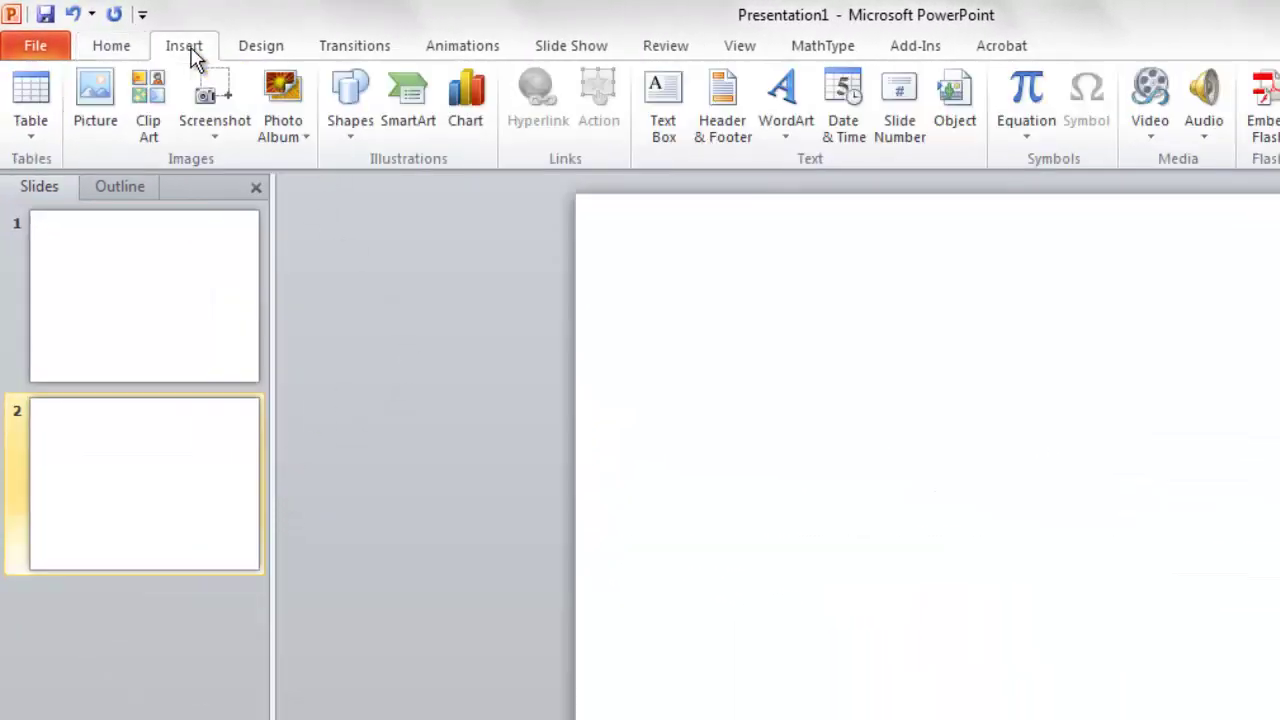
click(93, 92)
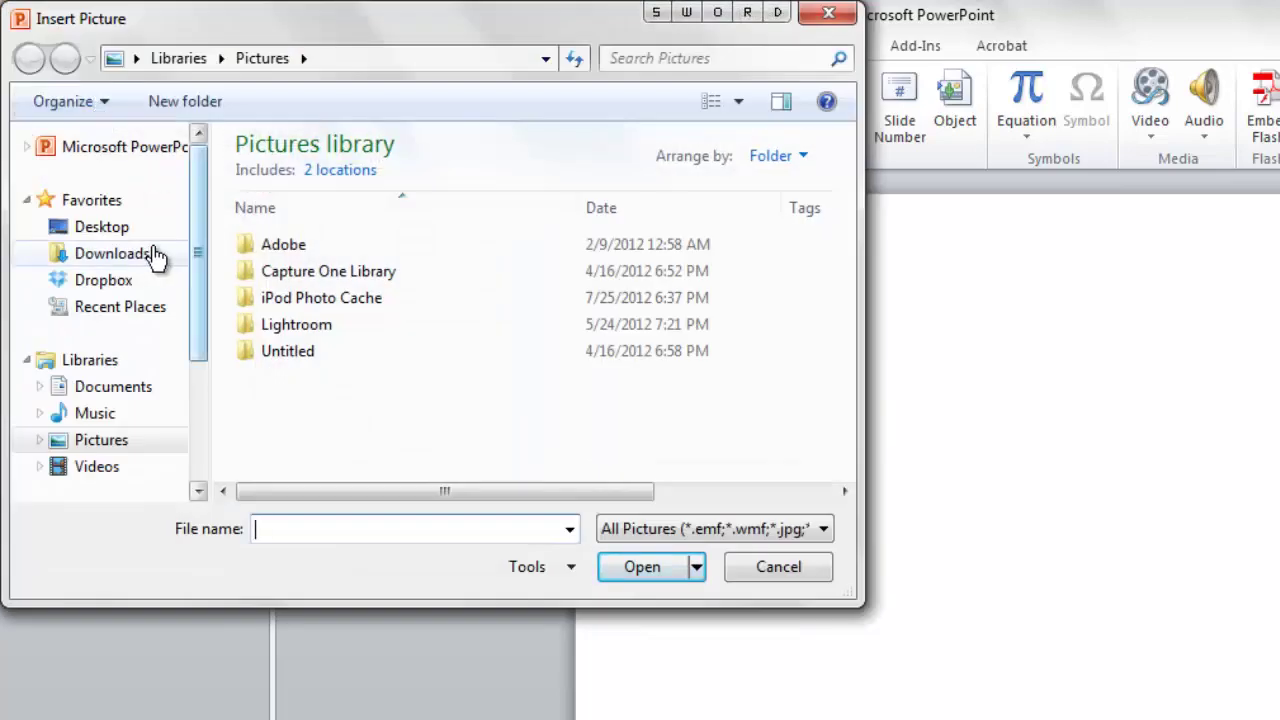
click(127, 236)
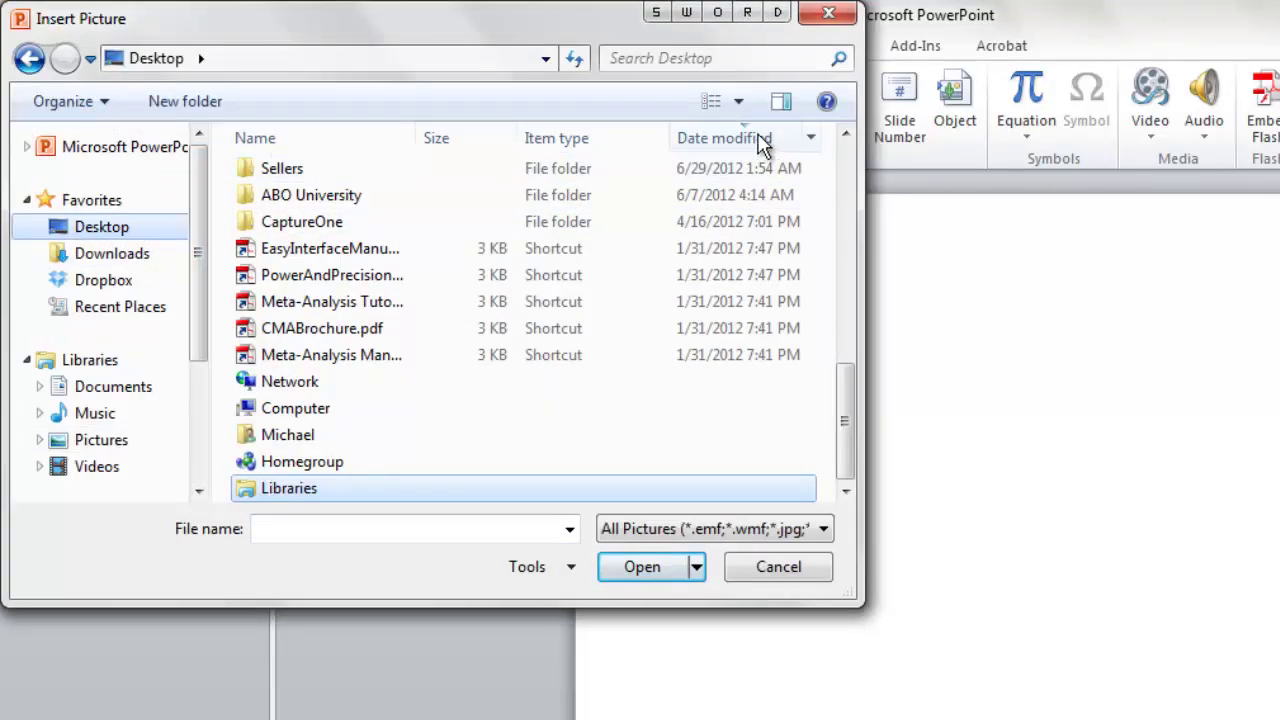
drag(846, 428, 875, 168)
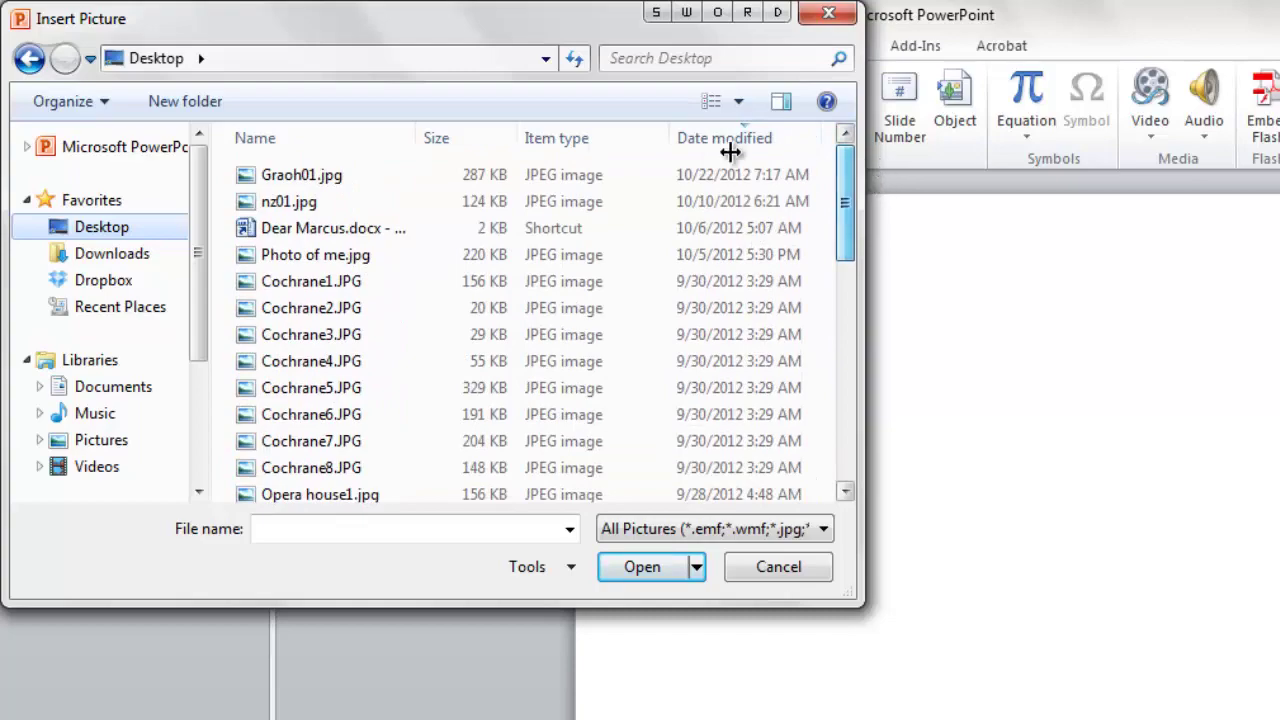
double_click(320, 175)
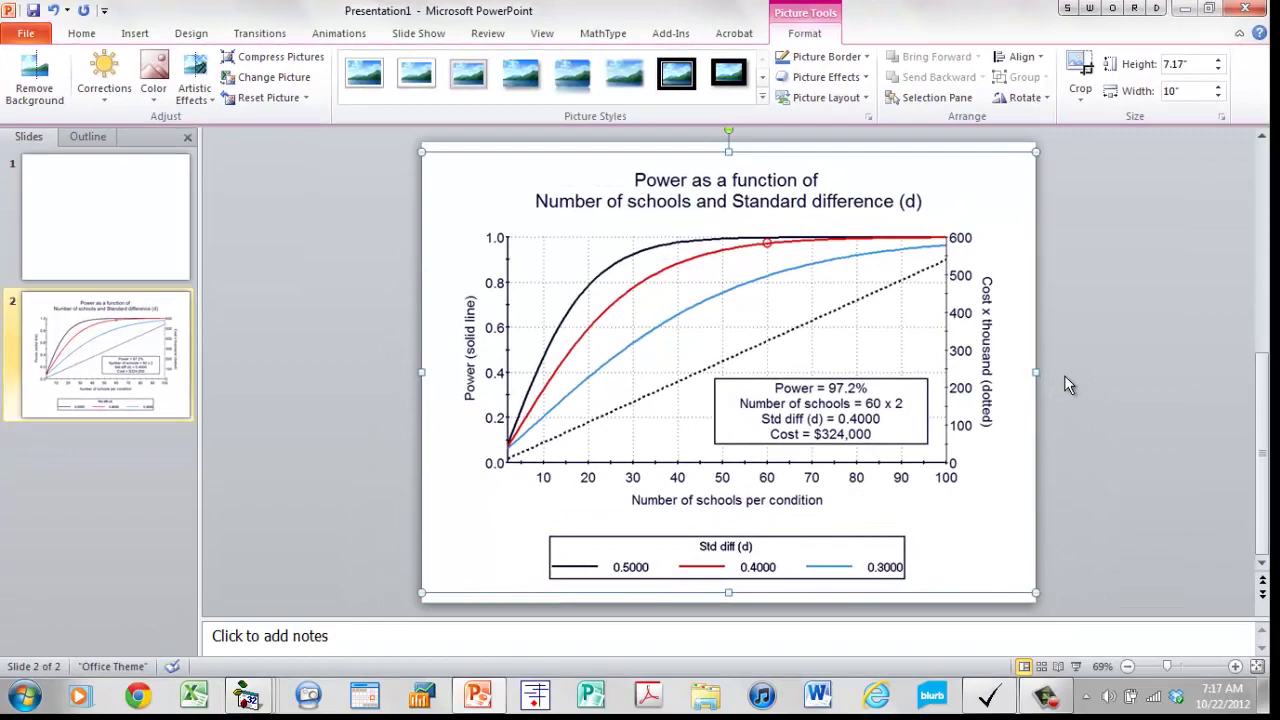
Step: Preview the graph slide full screen as a slide show, and close the presentation without saving it
key(shift+F5)
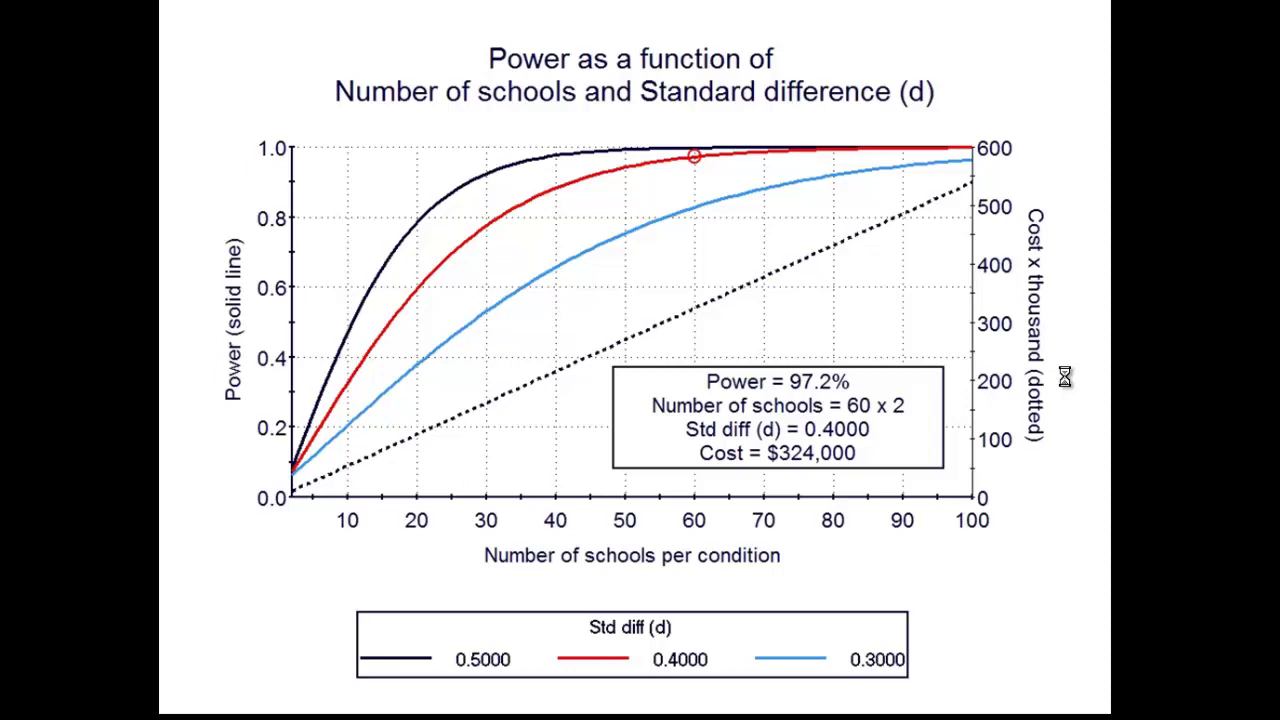
key(Escape)
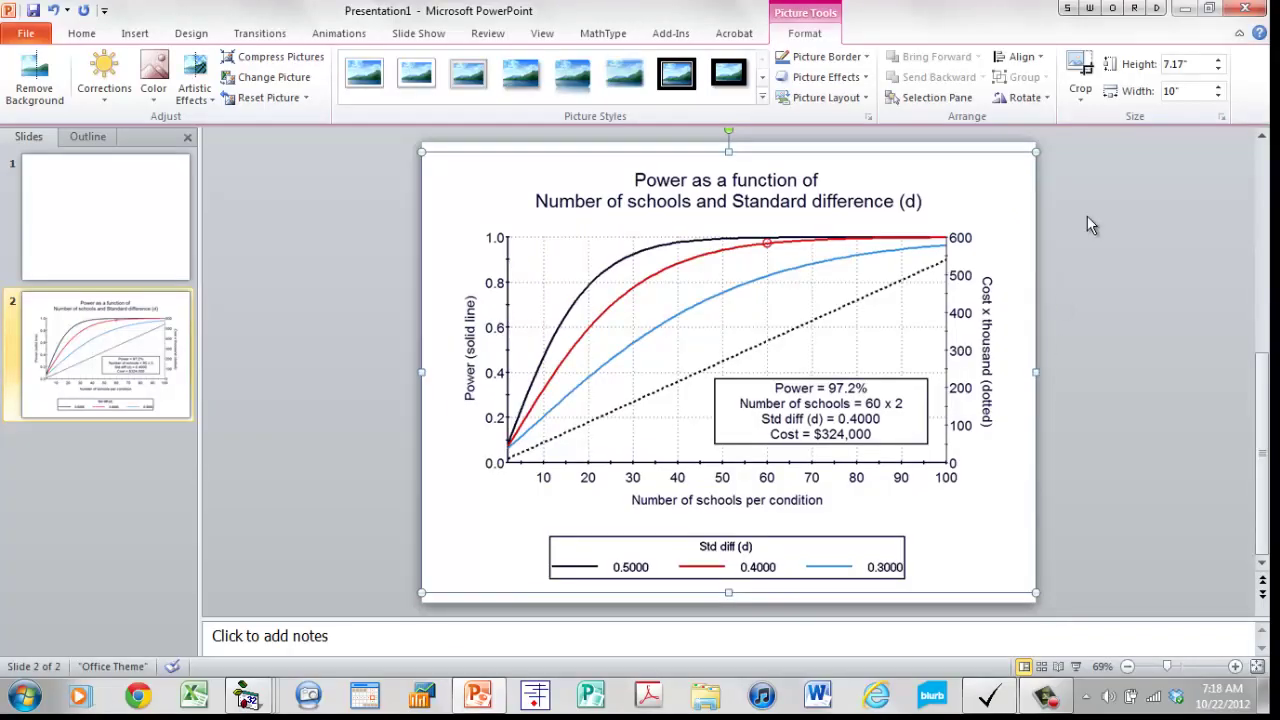
click(1245, 8)
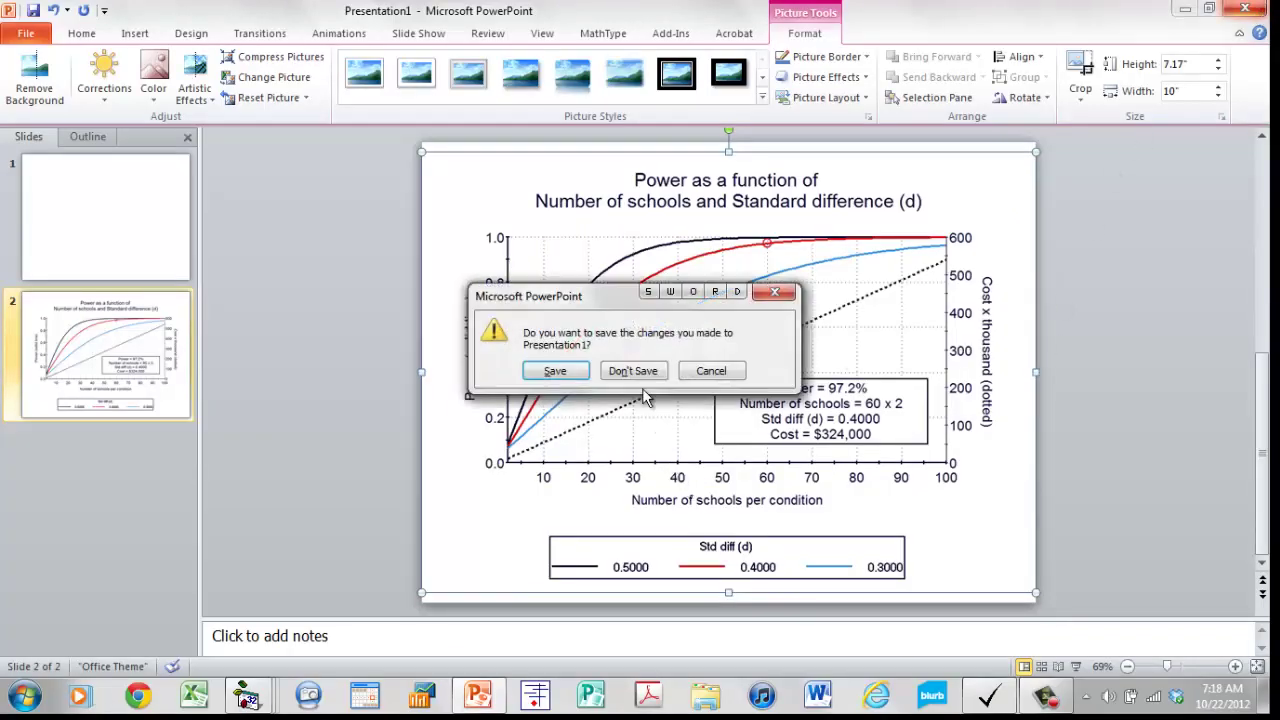
click(632, 372)
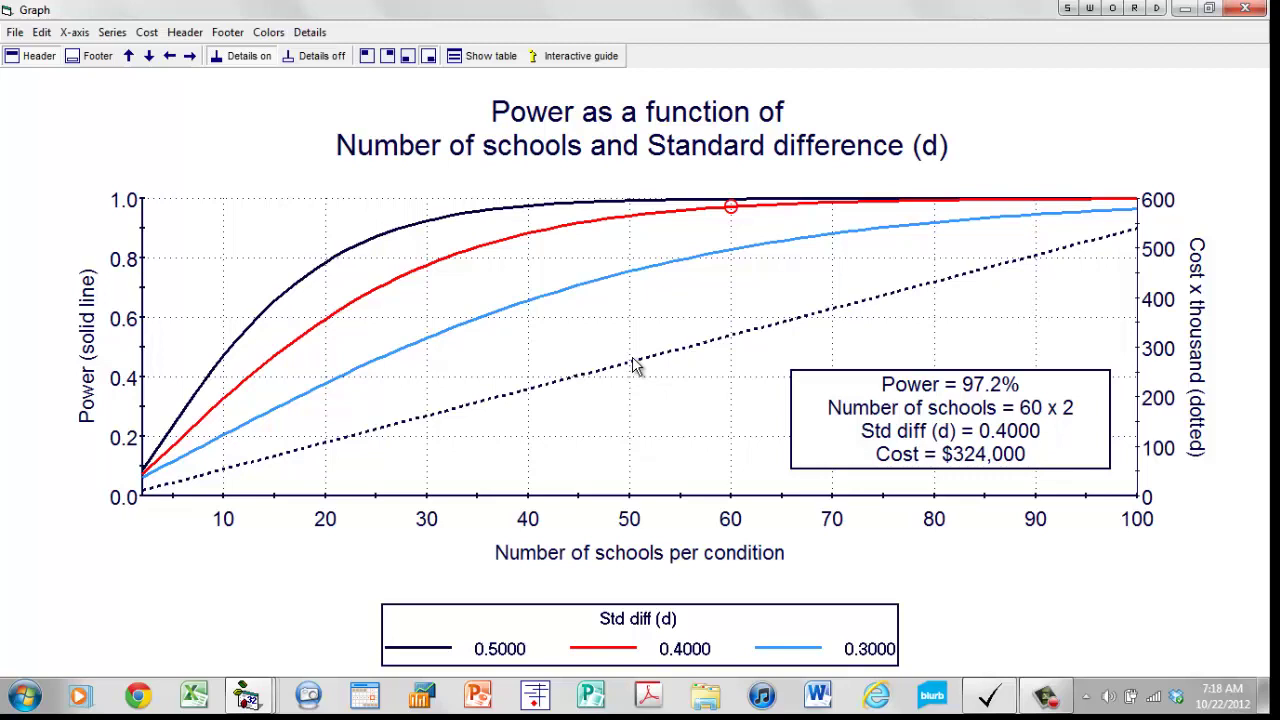
Step: Show the table of power and cost for the graph and move its window clear of the curves
click(15, 33)
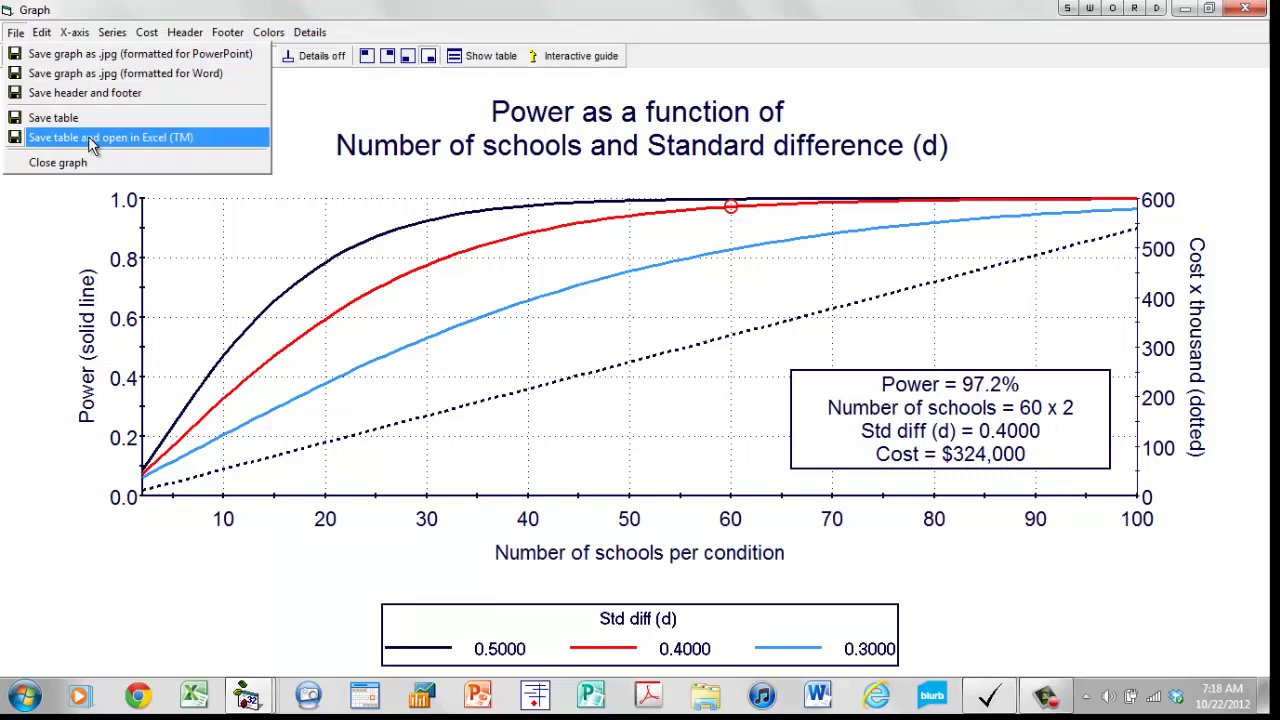
click(182, 226)
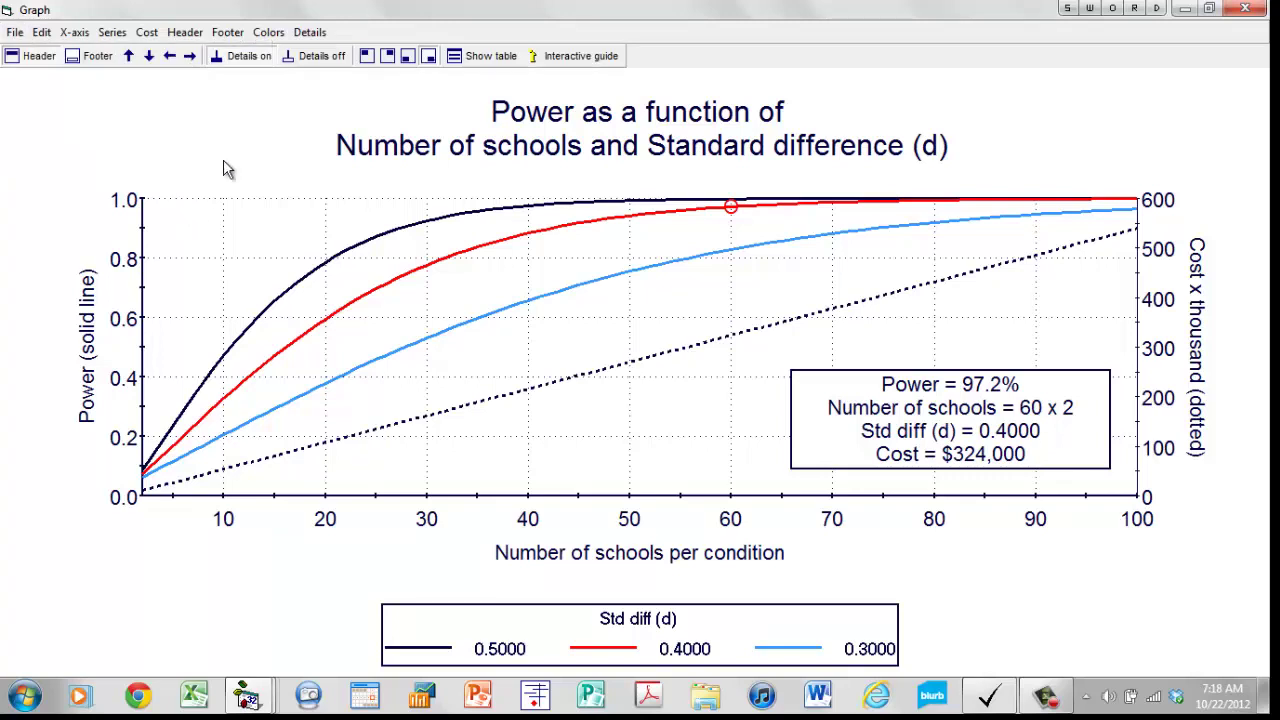
click(486, 60)
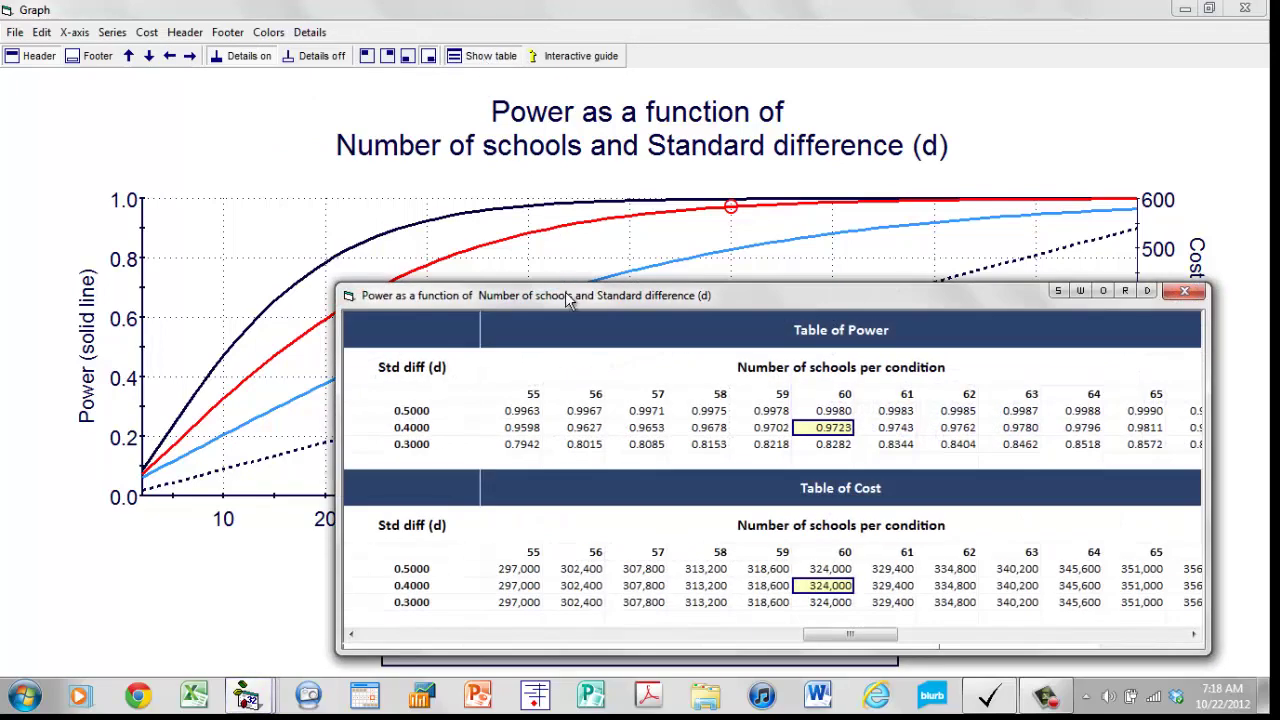
click(468, 60)
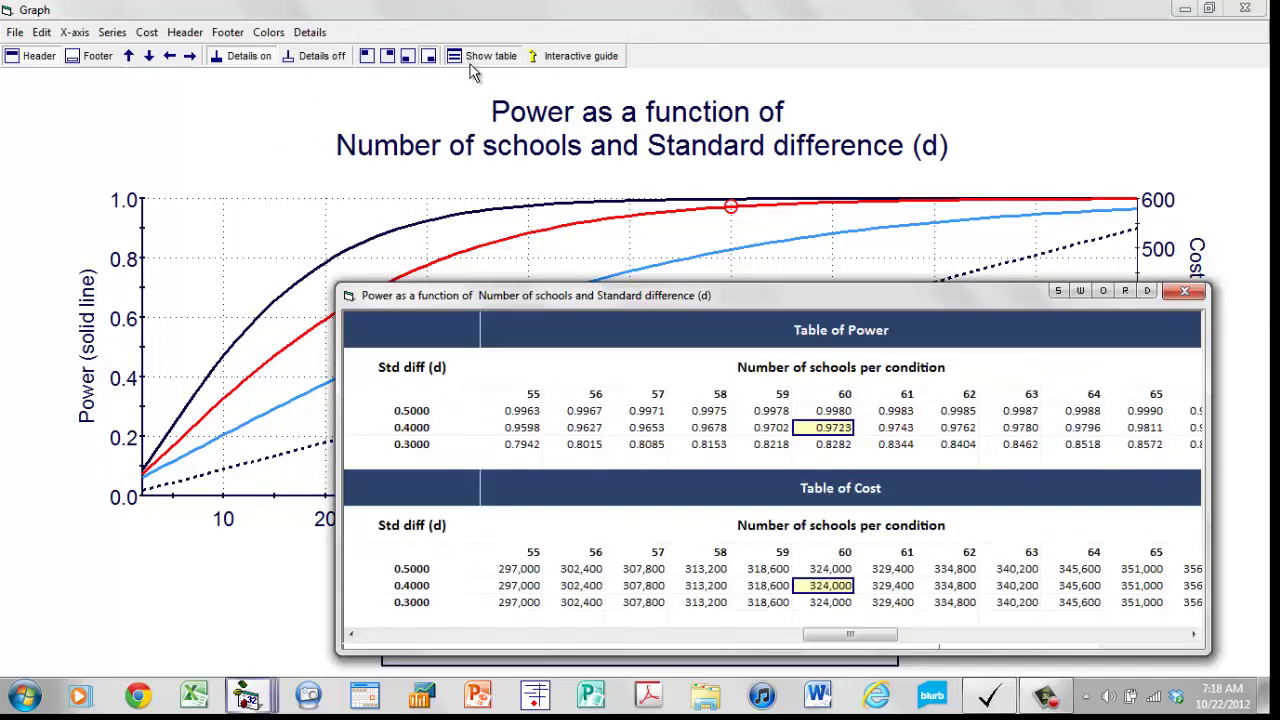
drag(578, 292, 416, 152)
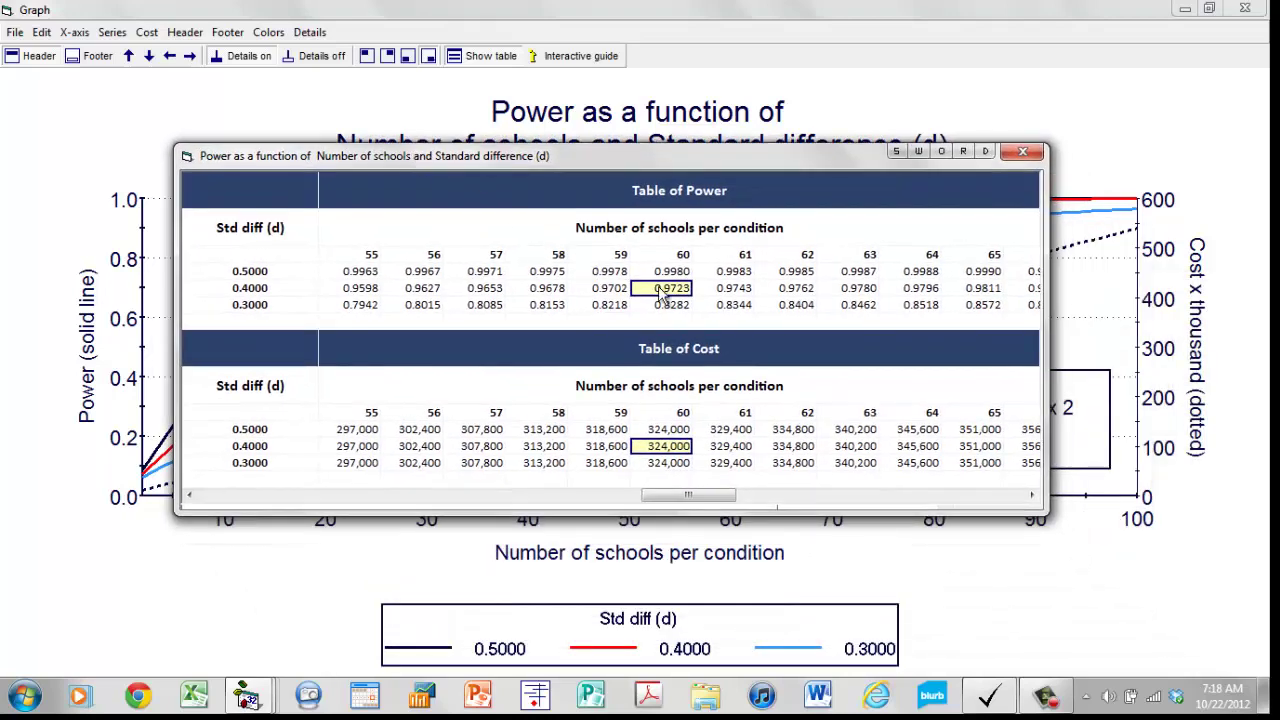
drag(598, 164, 712, 389)
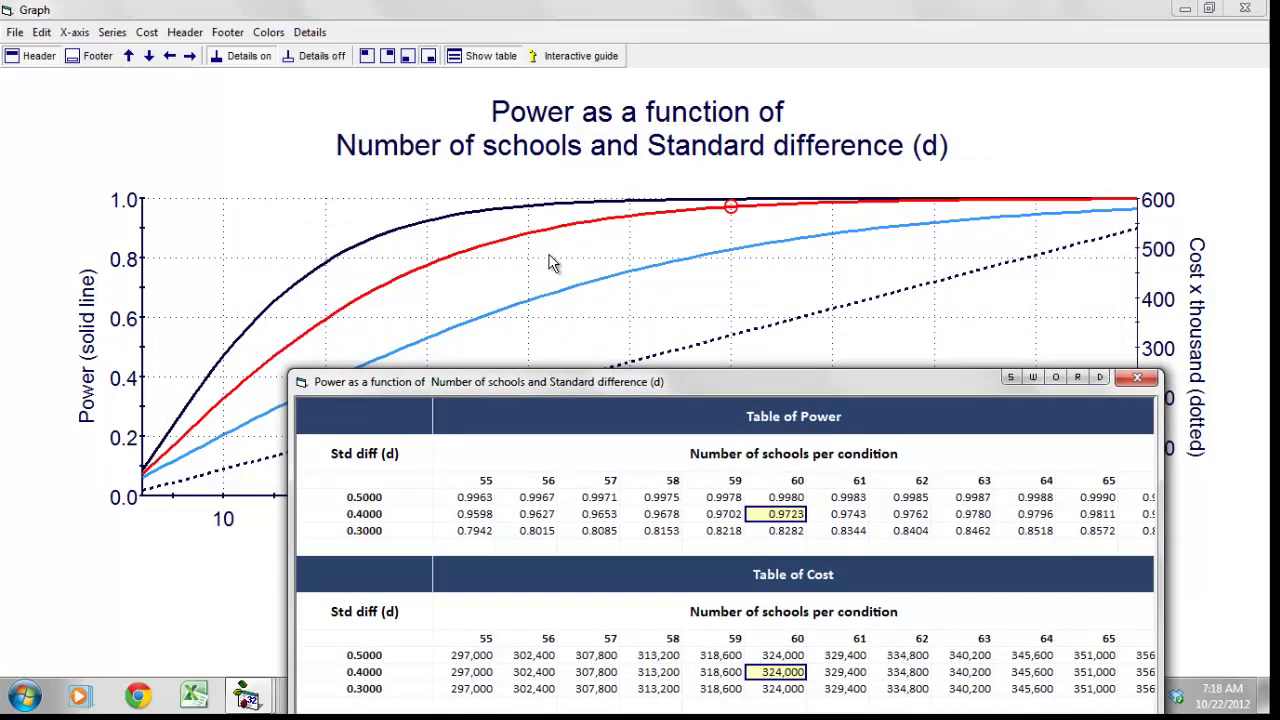
Step: Look up power and cost at 32 schools in the table by selecting points on the 0.4000 and 0.5000 curves
click(449, 262)
drag(888, 391, 623, 475)
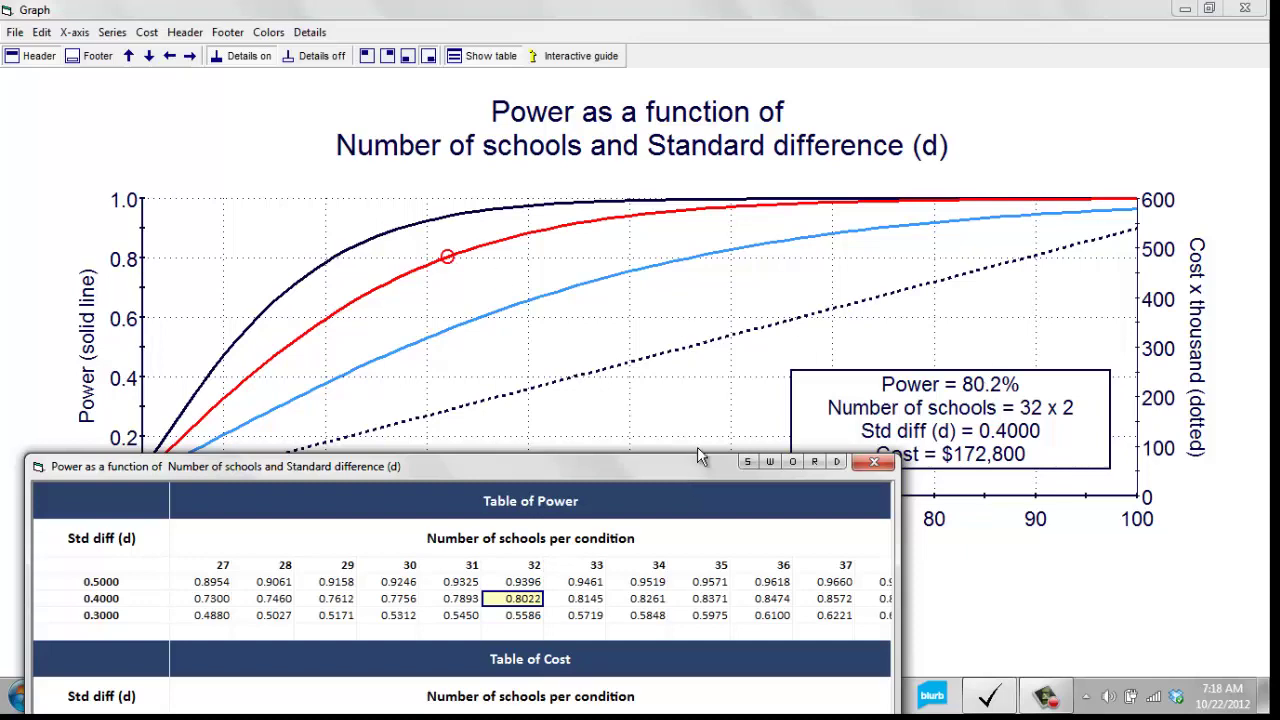
drag(685, 468, 855, 173)
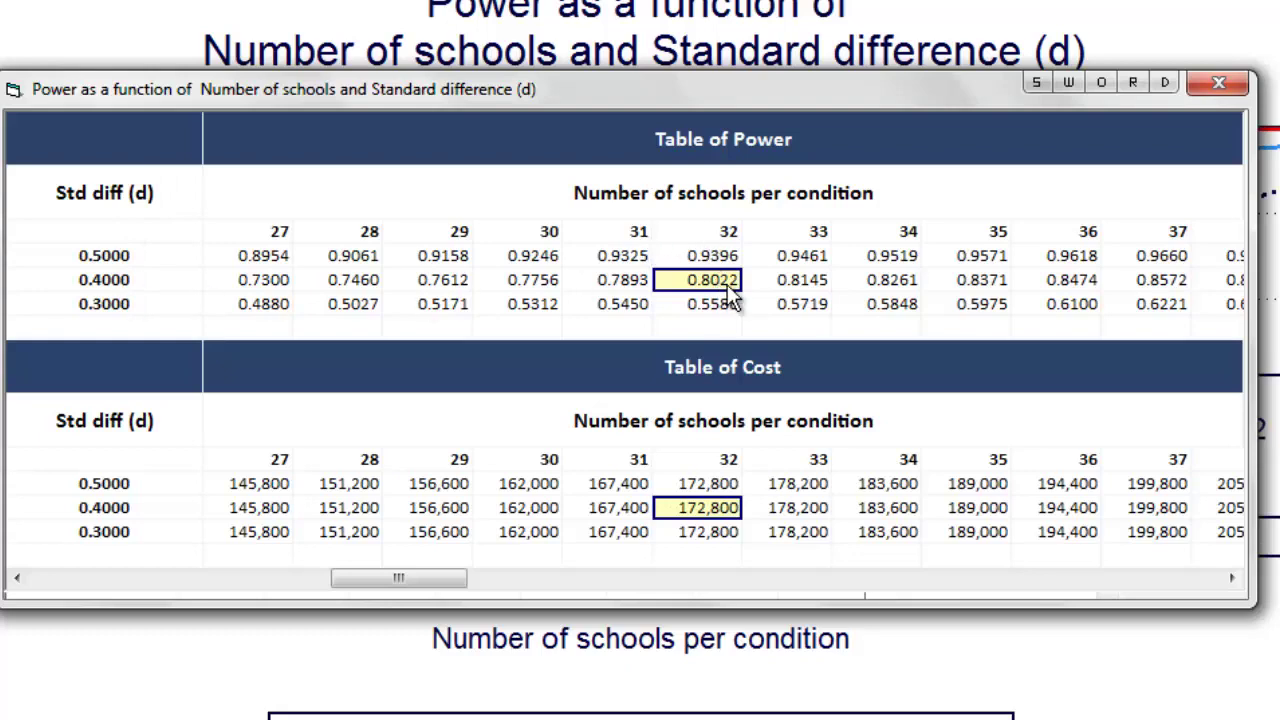
drag(799, 95, 818, 248)
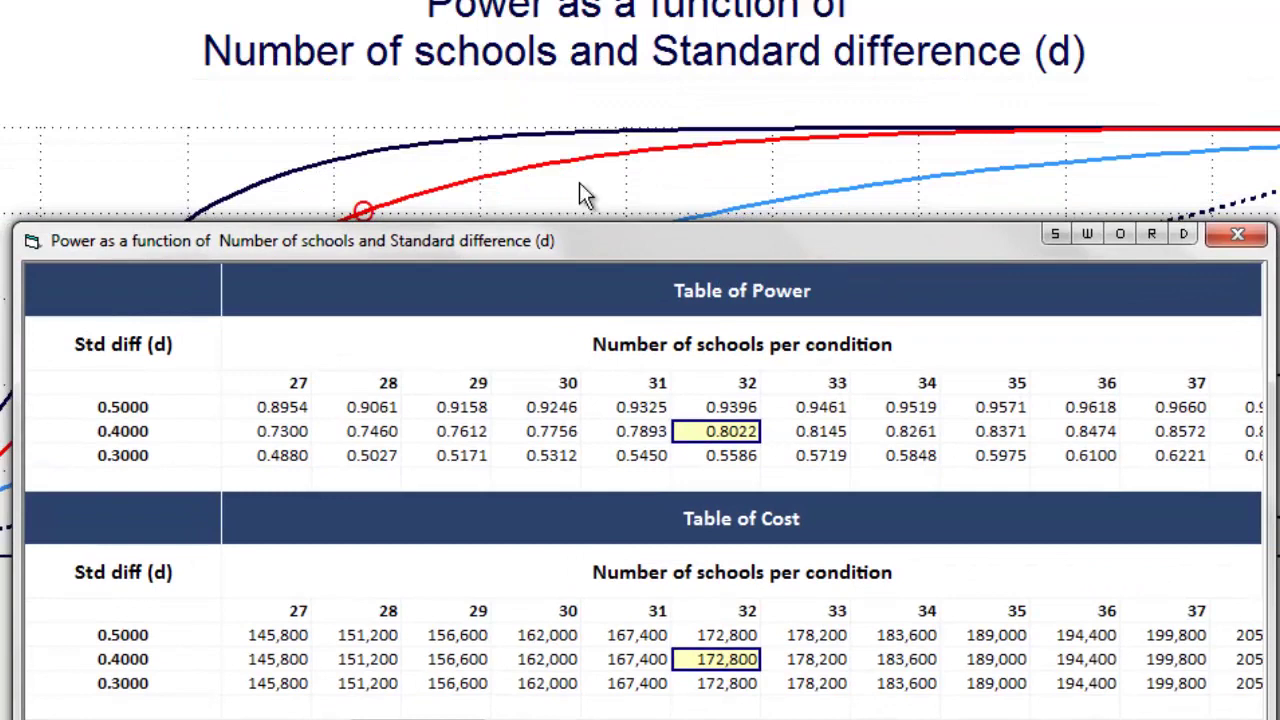
click(362, 158)
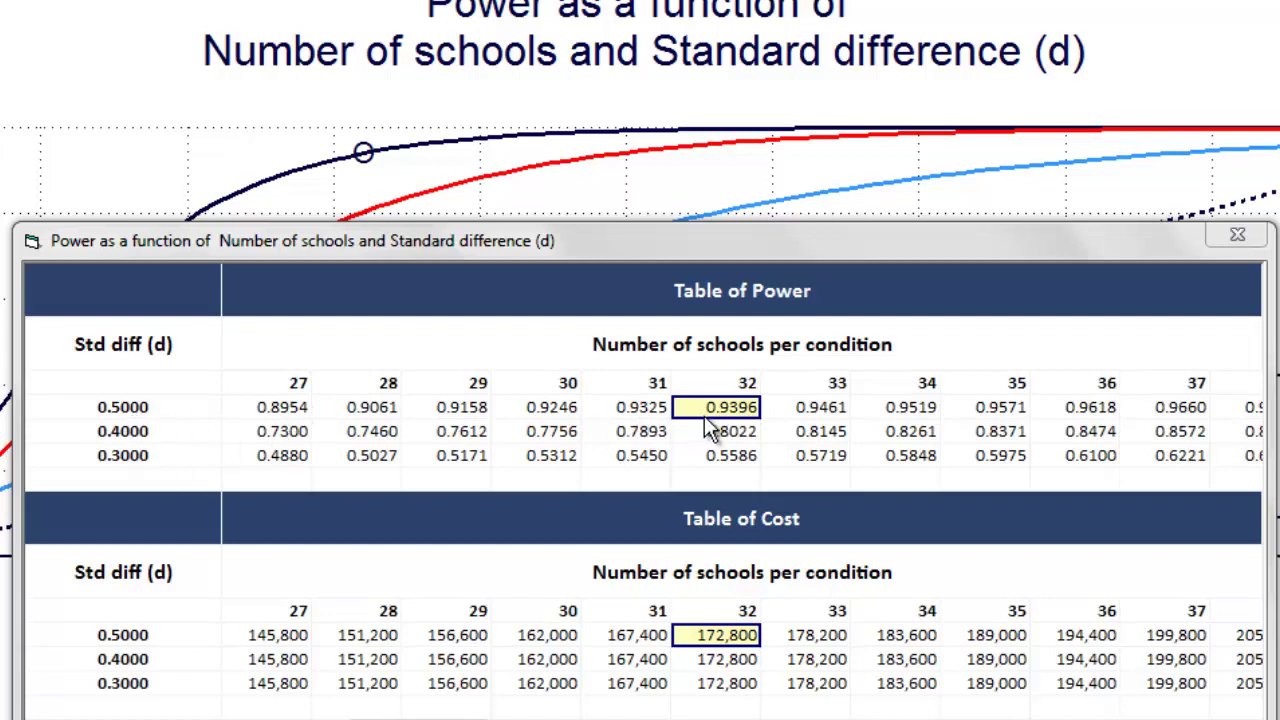
click(709, 255)
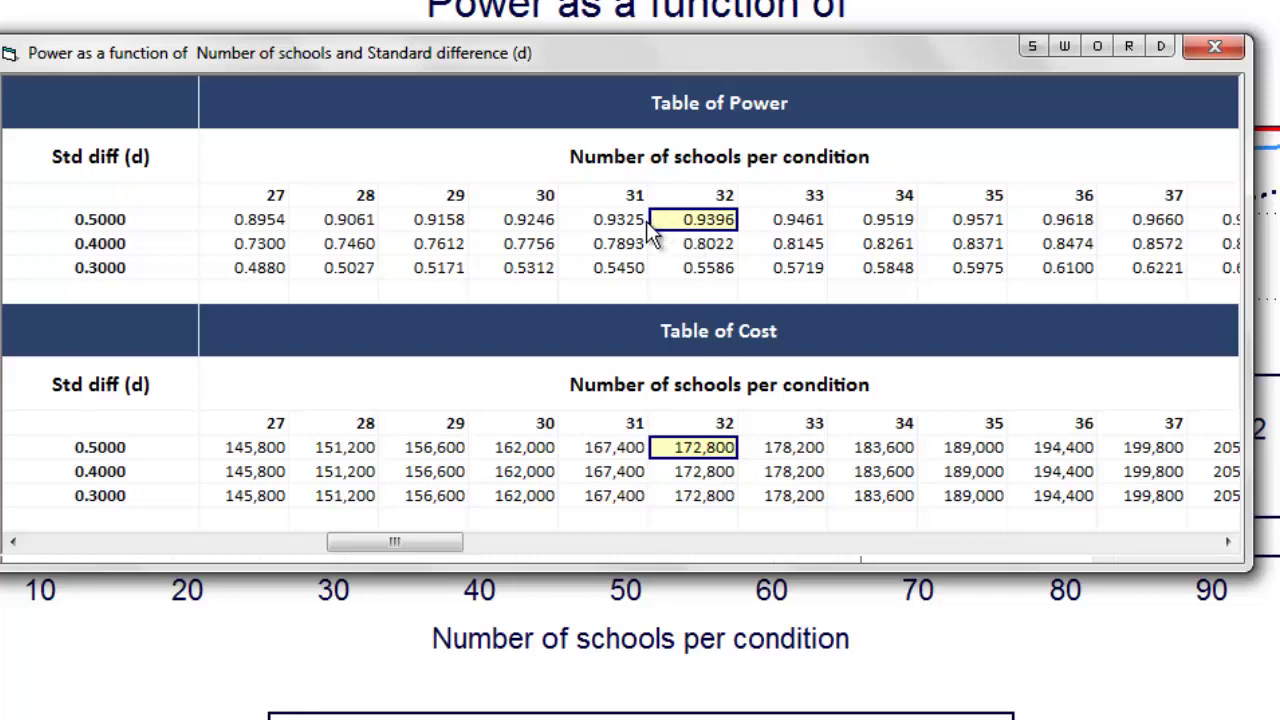
Step: Trace the table's 0.5000 power values for 34, 35 and 36 schools and the 0.4000 value for 36 on the graph, and close the table
click(882, 228)
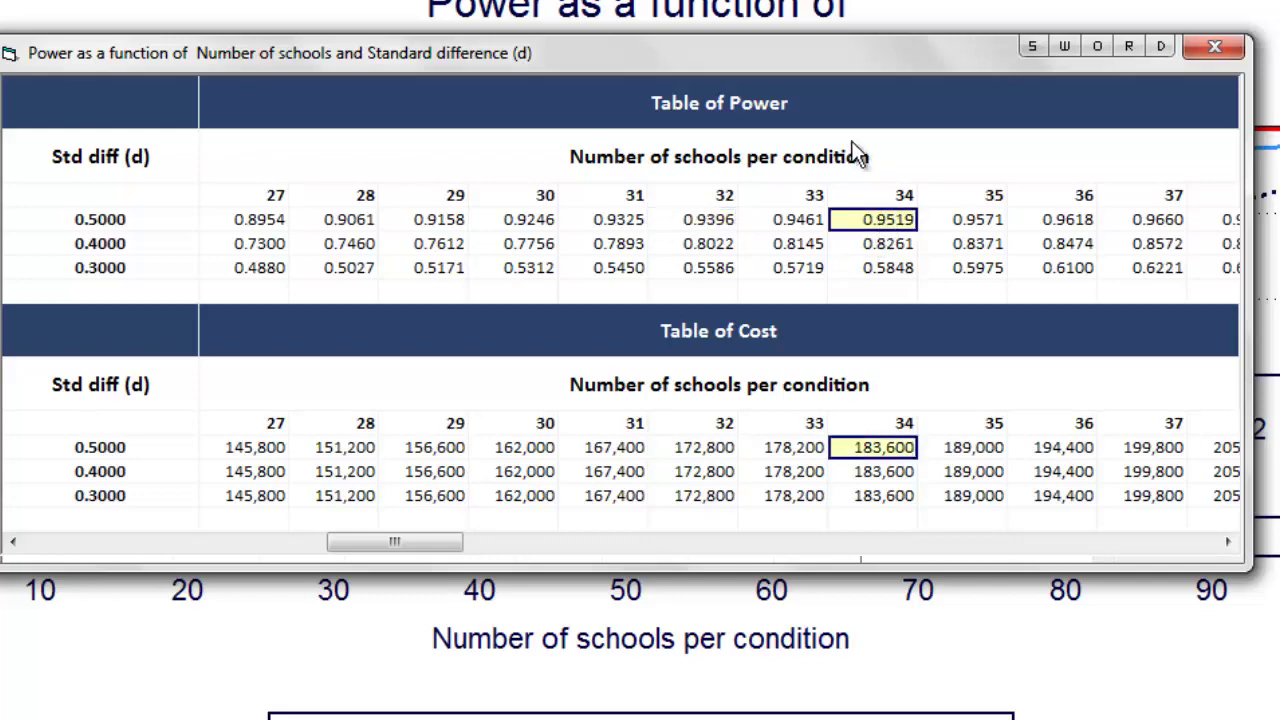
drag(822, 71, 768, 353)
click(906, 506)
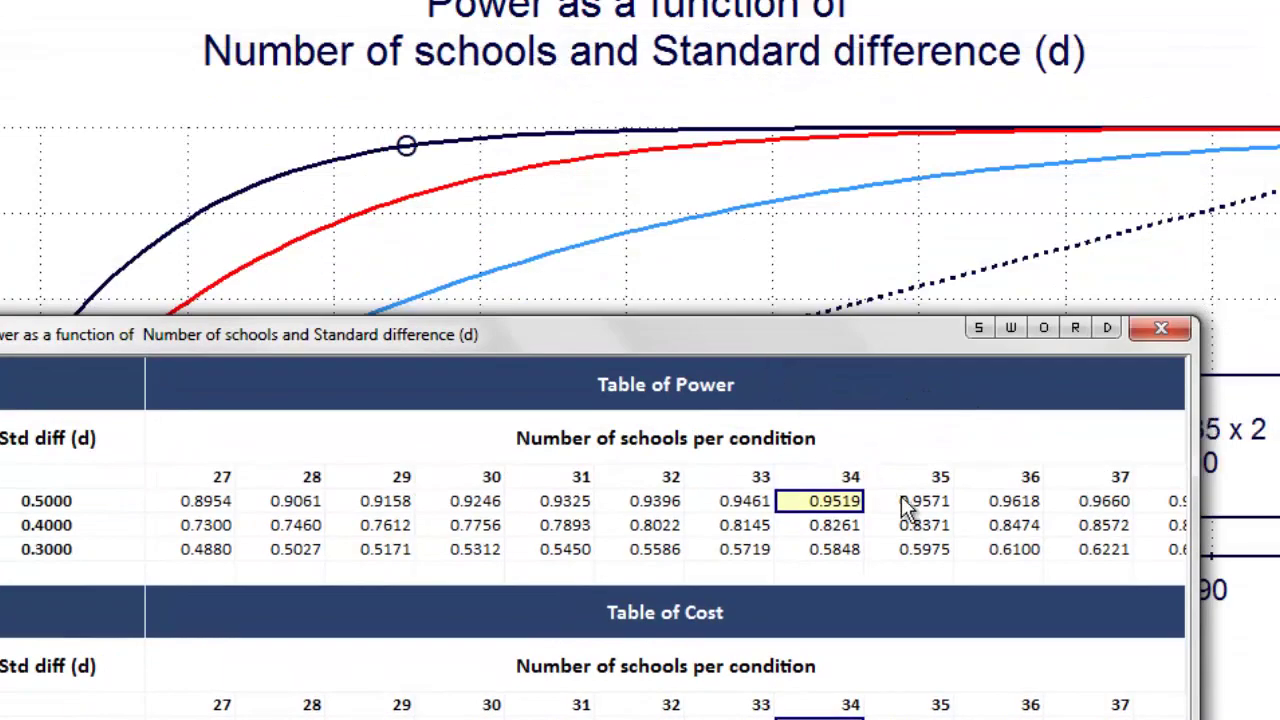
click(1018, 508)
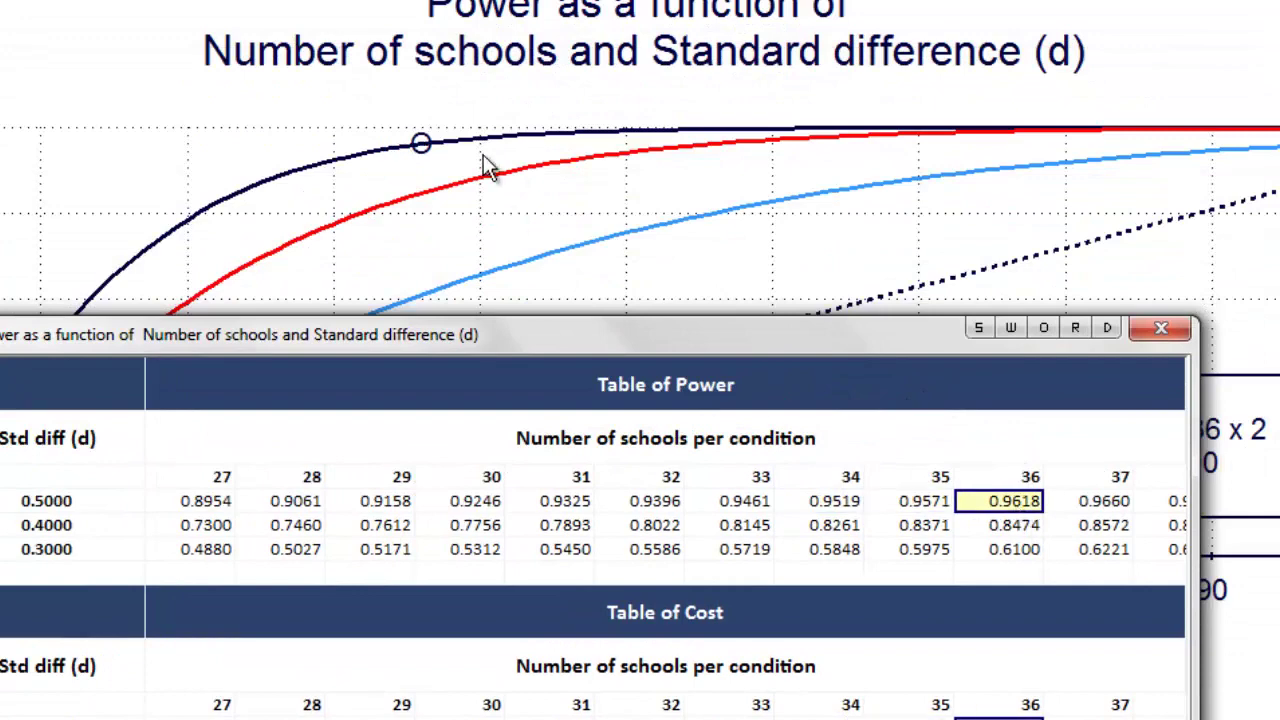
click(1014, 526)
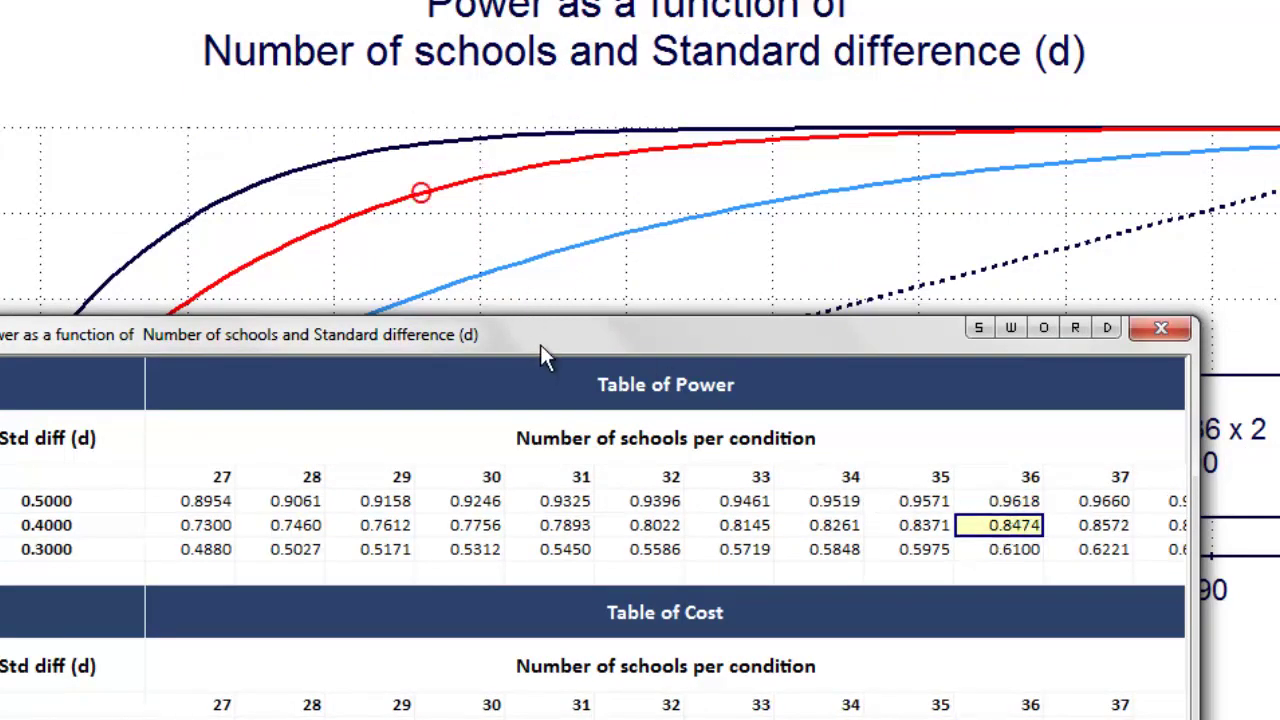
drag(541, 349, 665, 130)
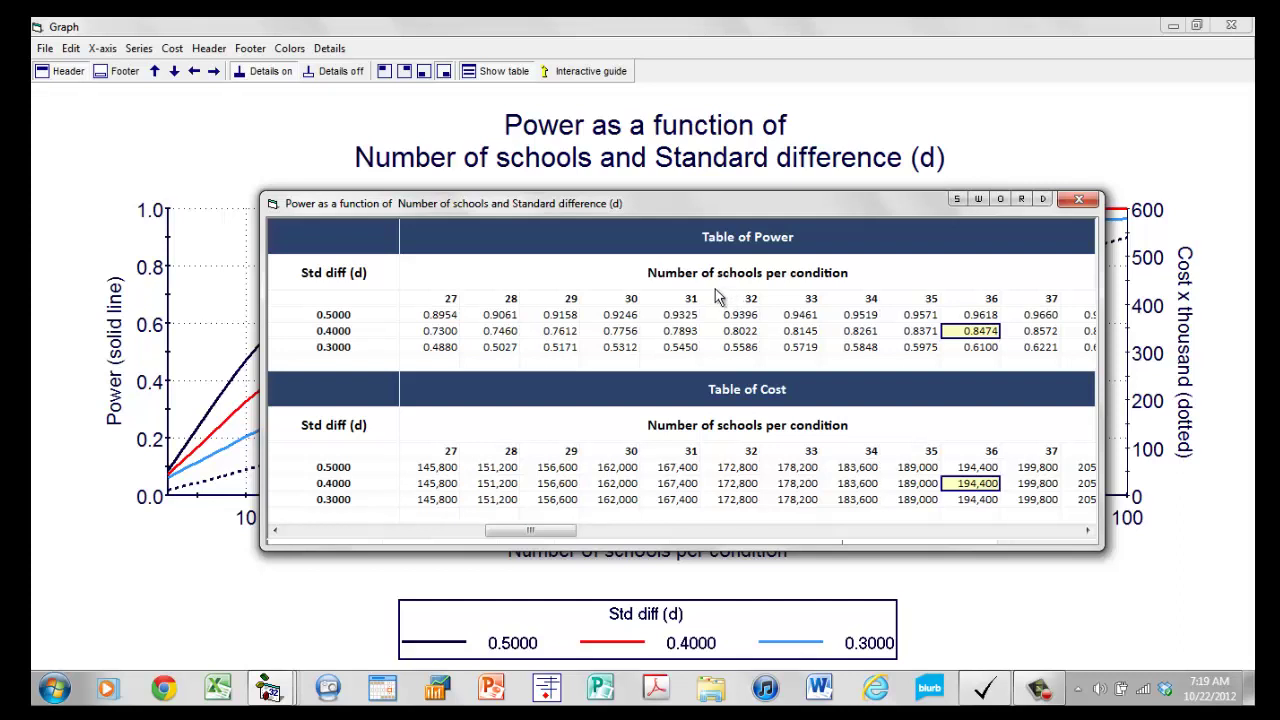
click(1079, 202)
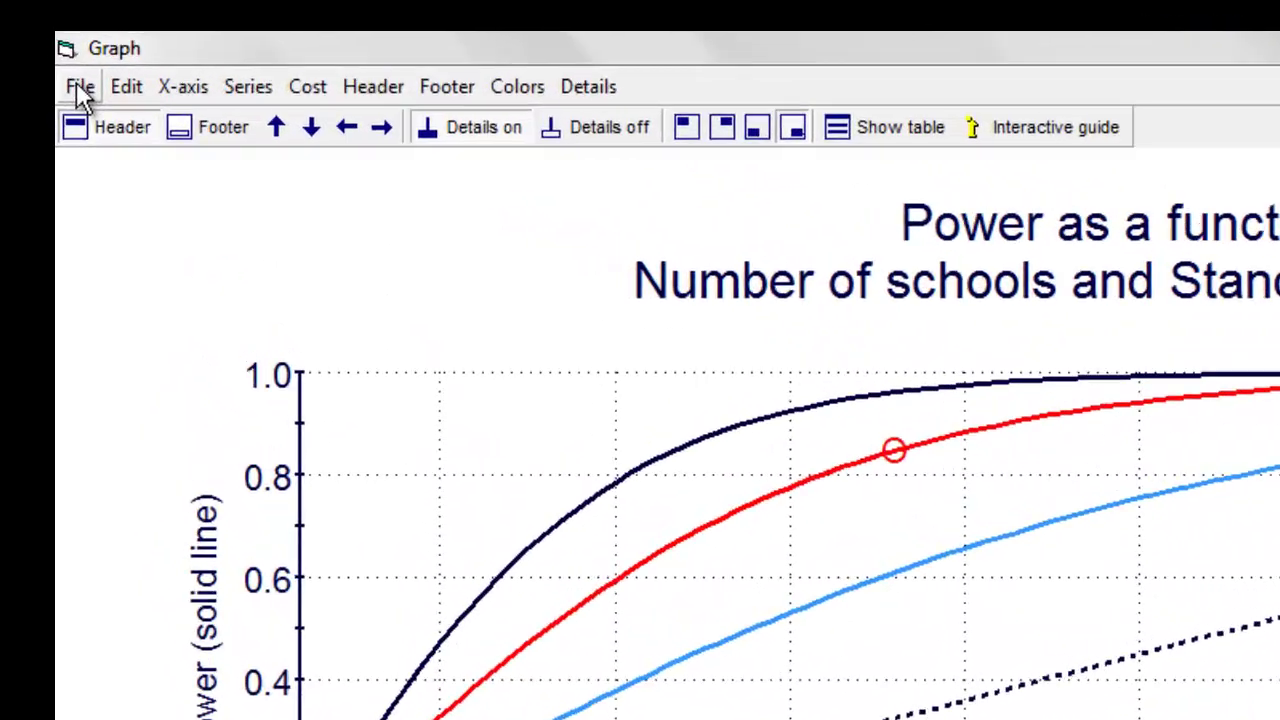
Step: Save the graph's table to the Desktop as Table01 in .xls format and open it in Excel
click(80, 88)
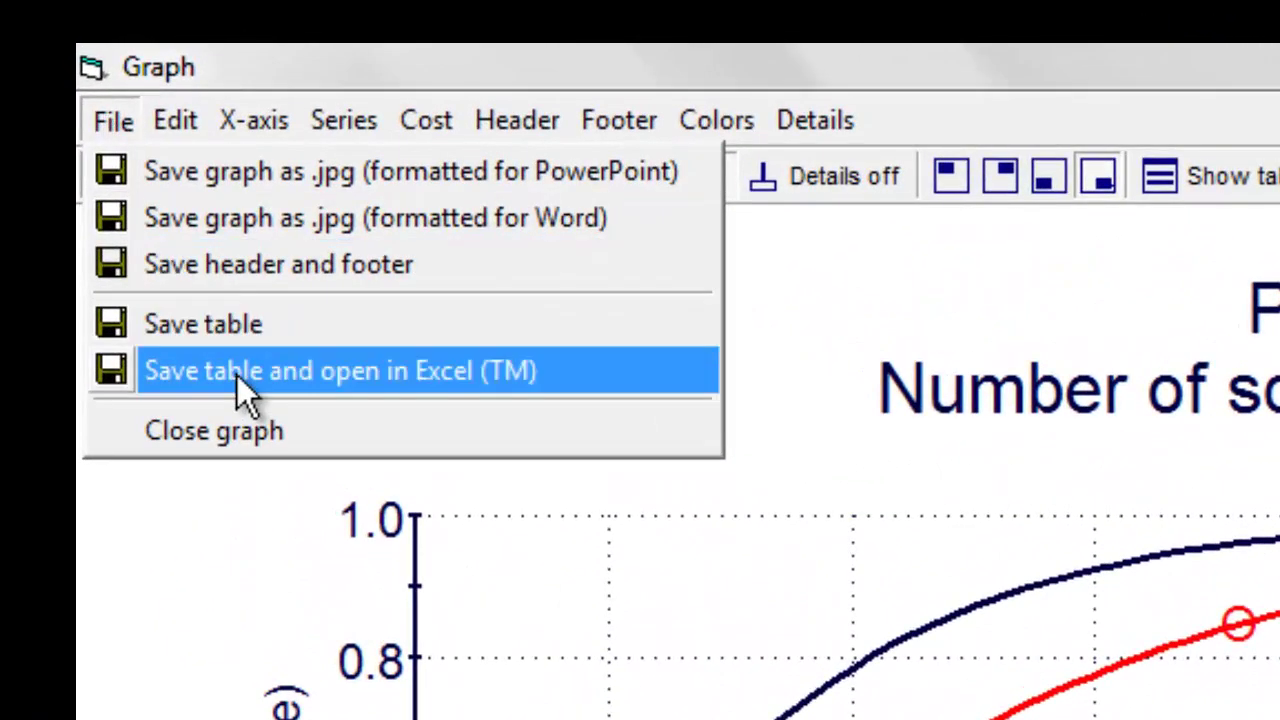
click(237, 375)
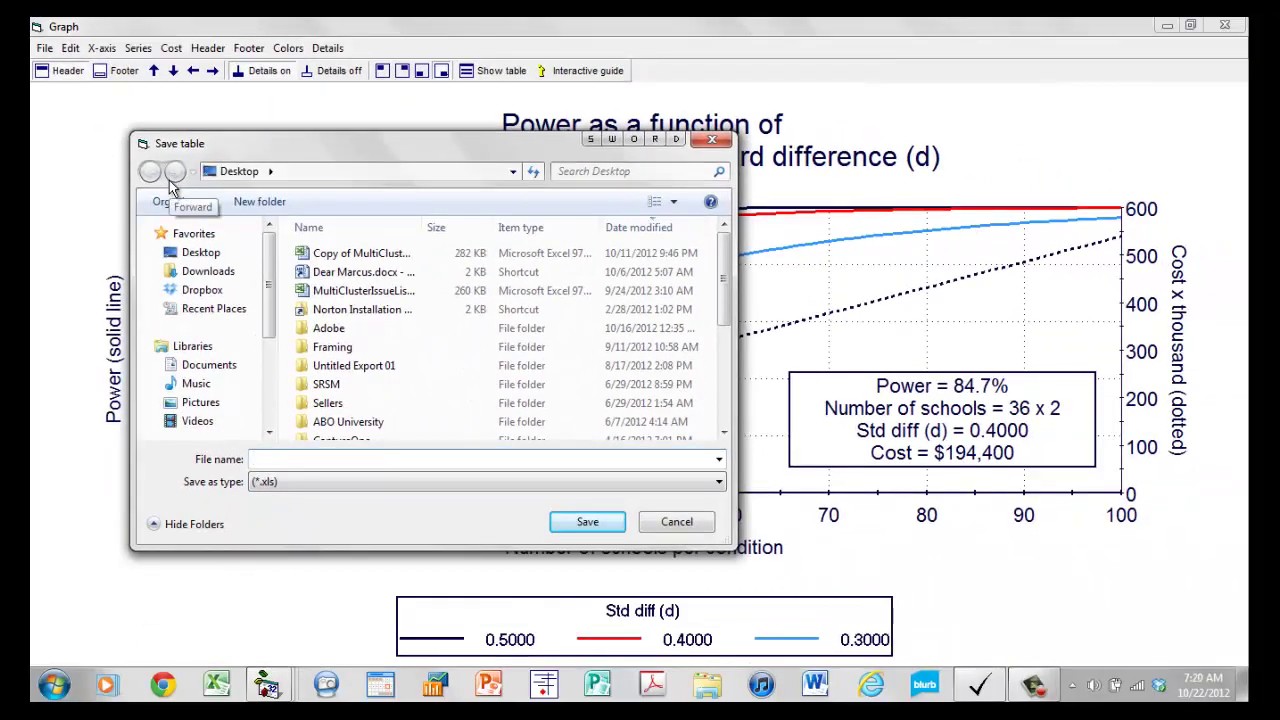
text(Tablw01\\)
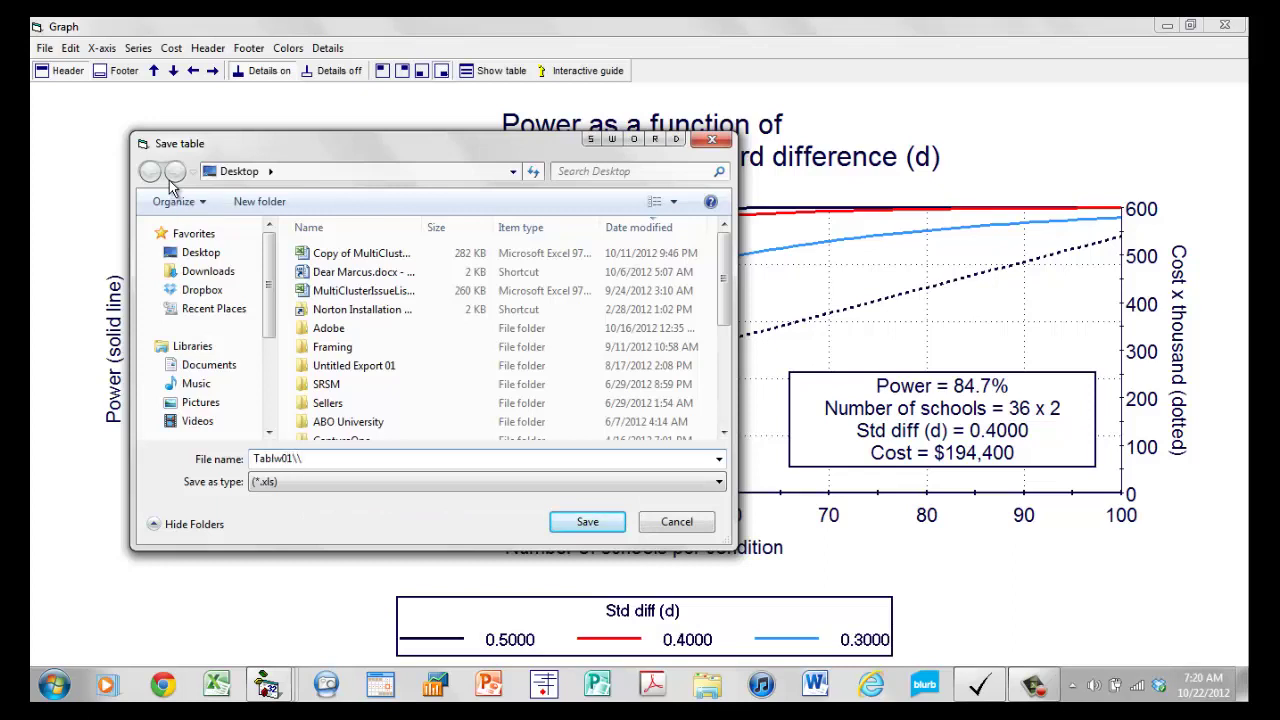
key(BackSpace)
key(BackSpace)
key(BackSpace)
key(BackSpace)
key(BackSpace)
text(e01)
click(606, 528)
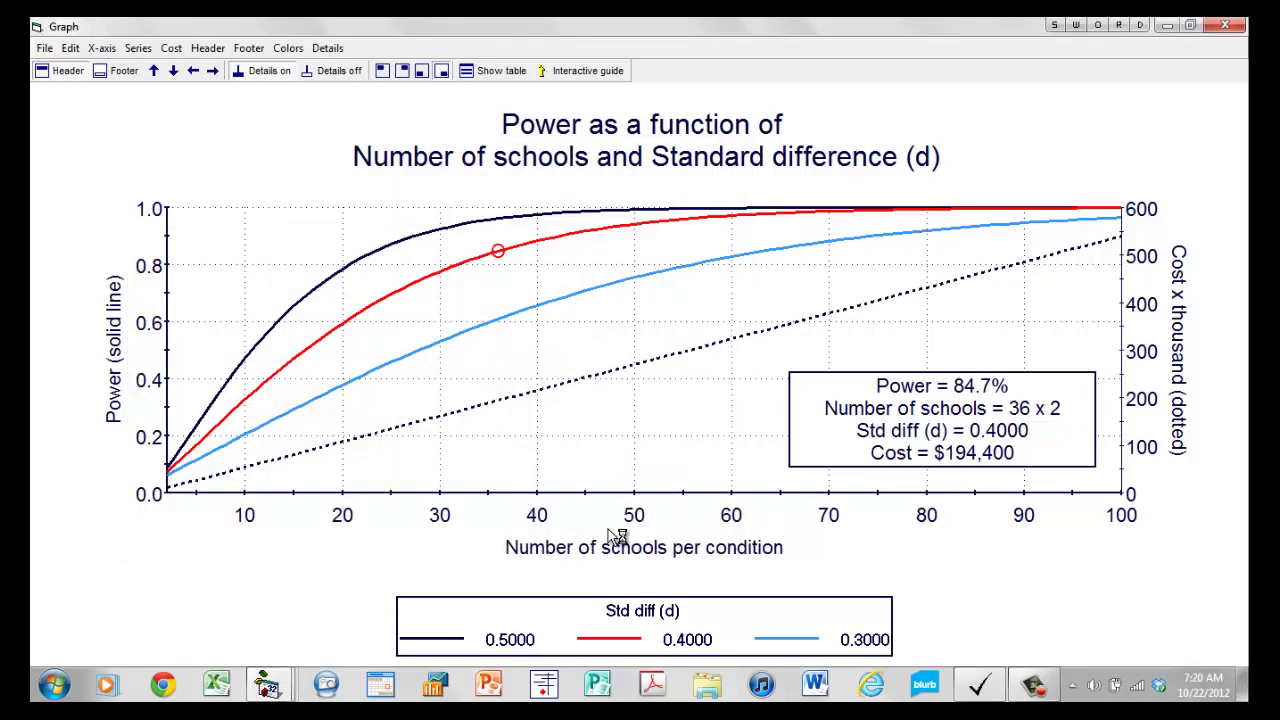
Step: Look over the exported power and cost tables in the Table01.xls worksheet, moving through cells E5, A1 and E1
click(466, 118)
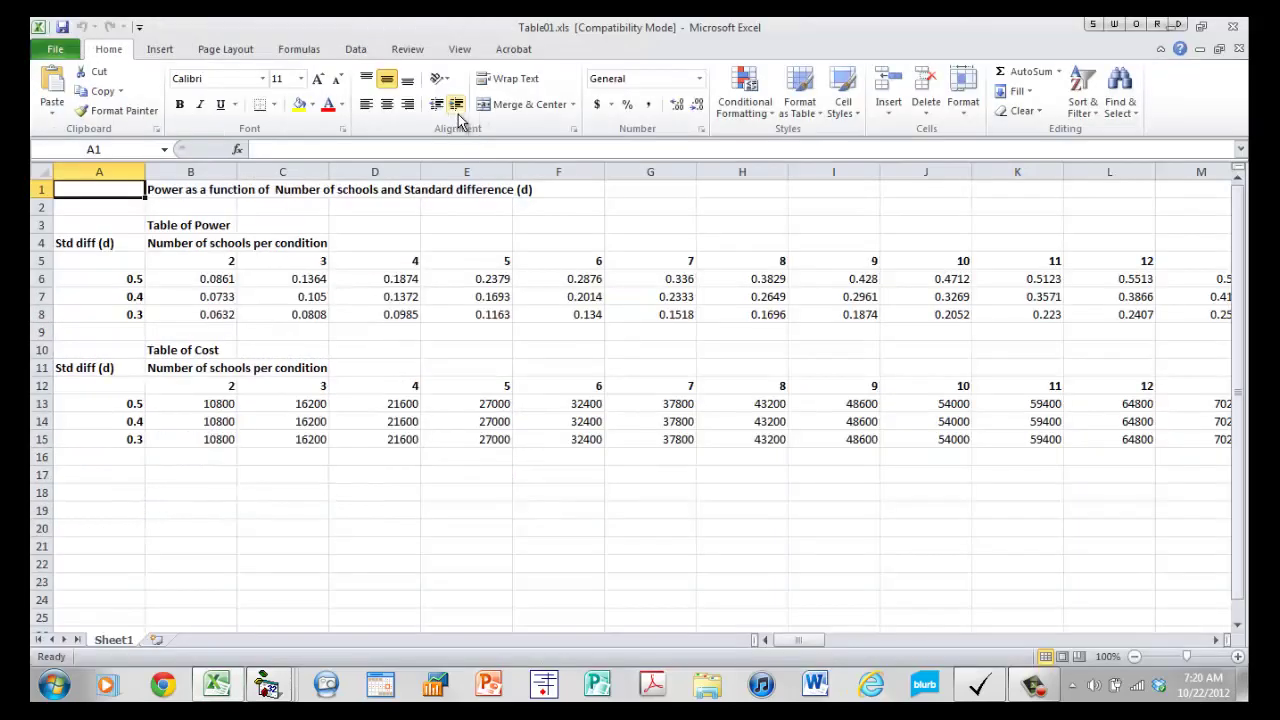
click(470, 256)
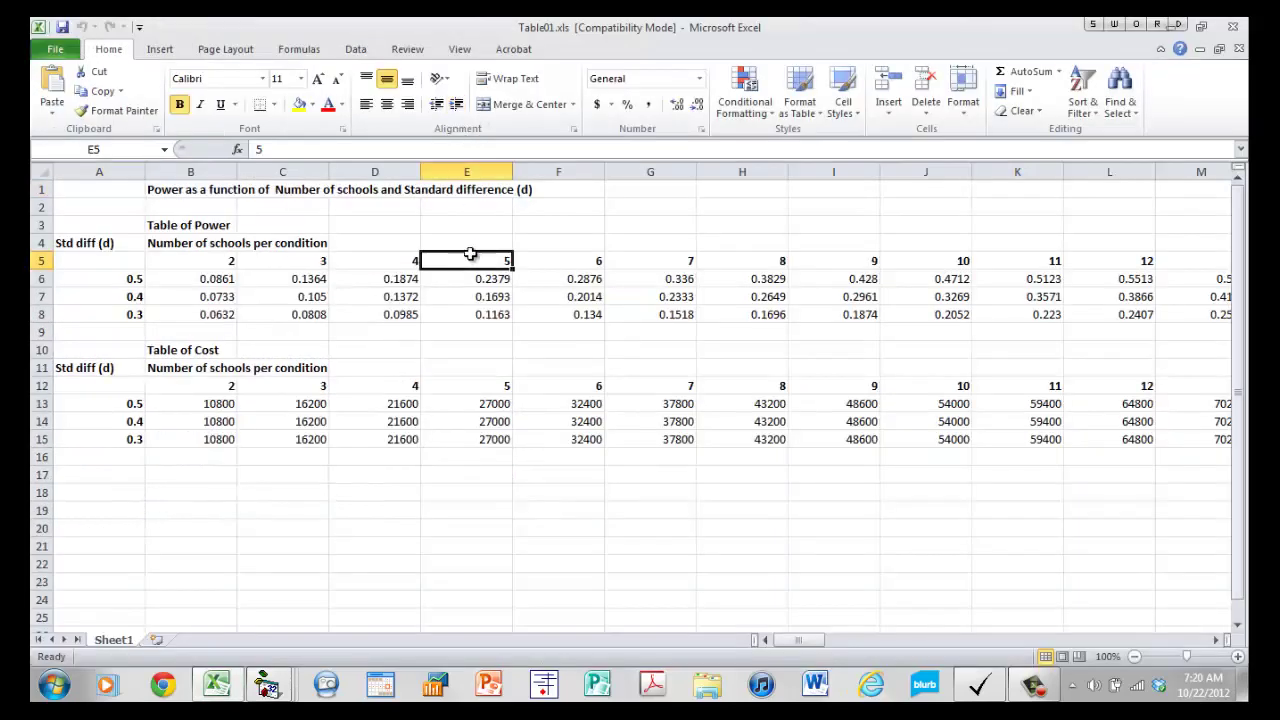
key(Up)
key(Up)
key(Up)
key(Up)
key(Left)
key(Left)
key(Left)
key(Left)
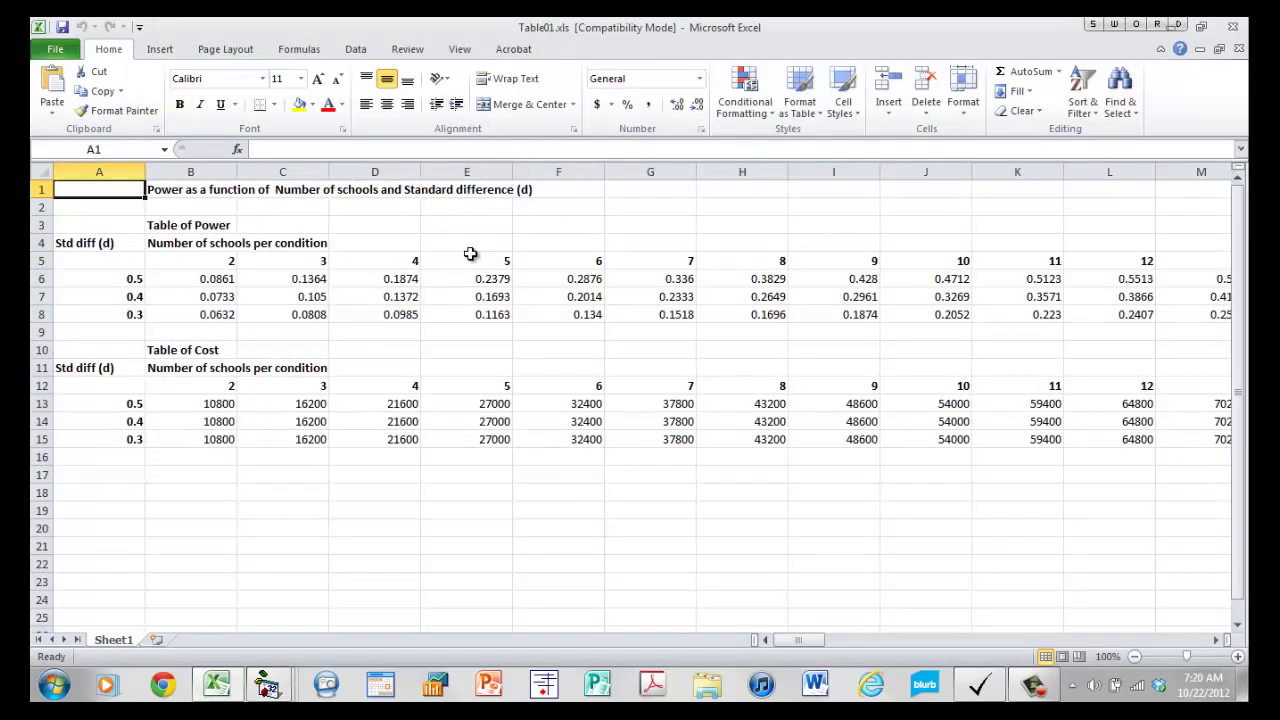
key(Right)
key(Right)
key(Right)
key(Right)
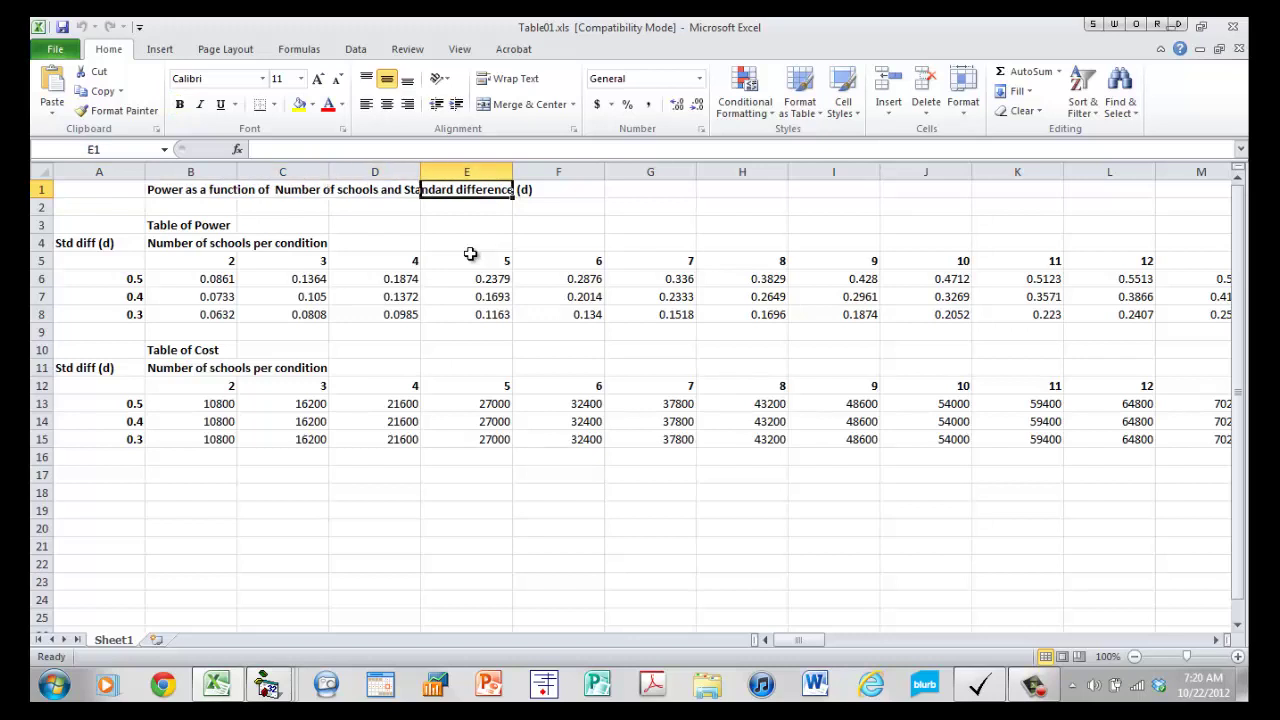
Step: Examine the worksheet title and the standard difference labels in cells A6 to A8 of the power table
key(Right)
key(Left)
key(Left)
key(Left)
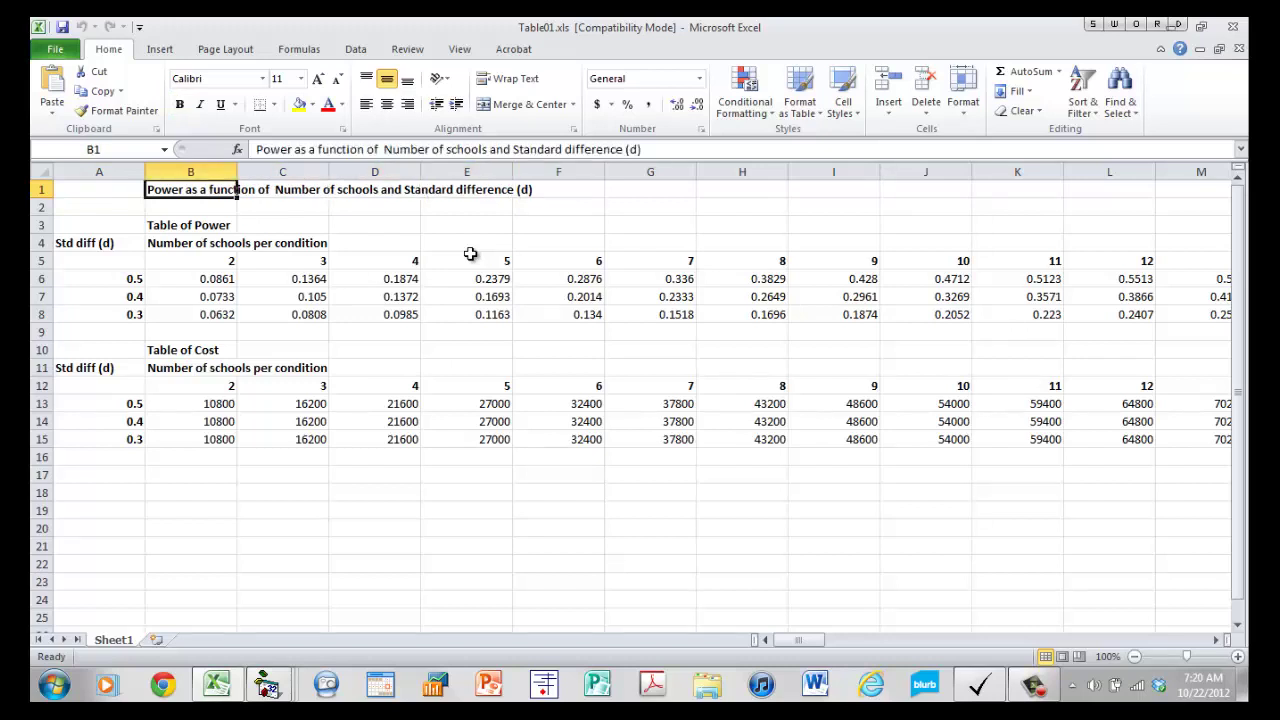
key(Down)
key(Down)
key(Down)
key(Down)
key(Down)
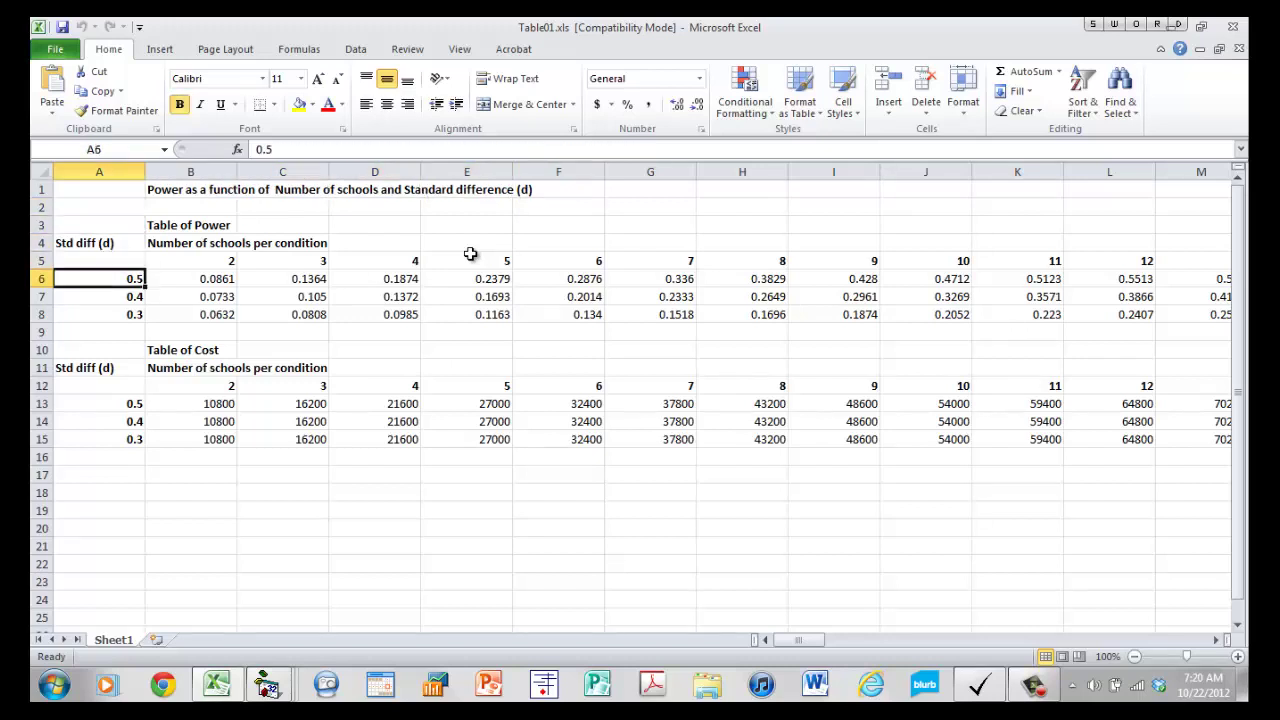
key(Down)
key(Down)
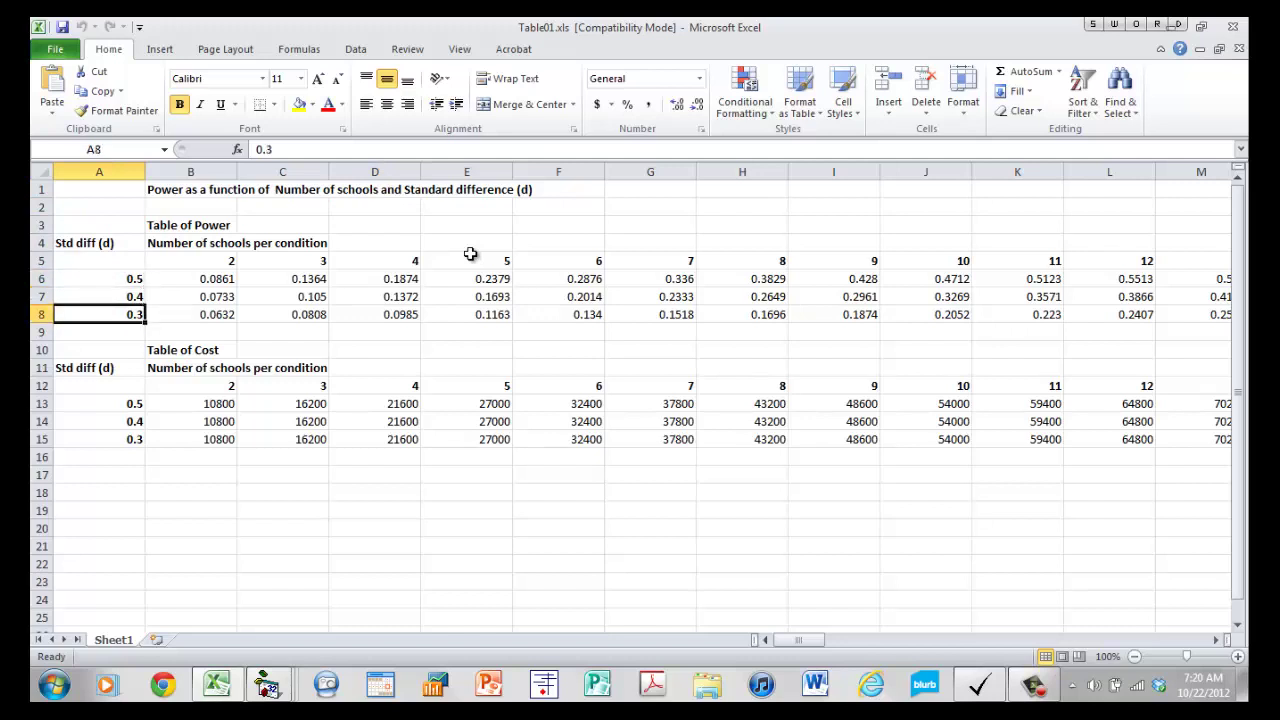
Step: Examine the heading for number of schools per condition in row 4, from B4 across to H4
key(Up)
key(Up)
key(Up)
key(Up)
key(Right)
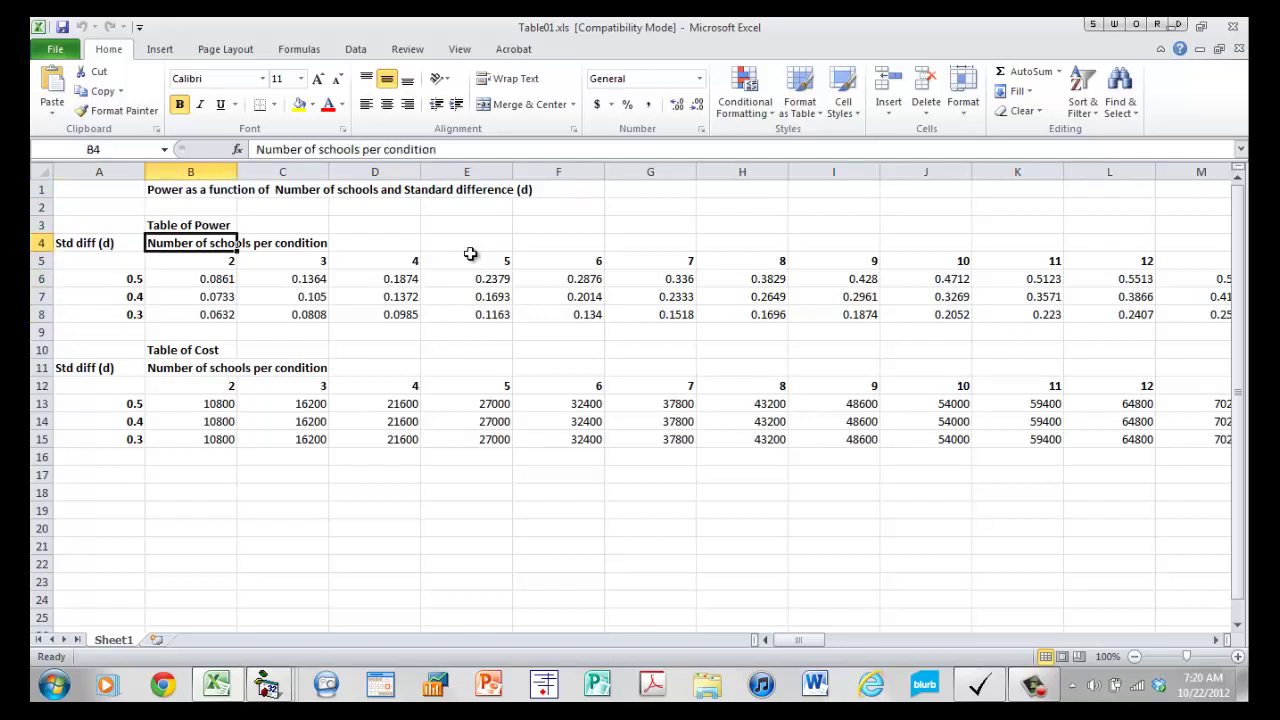
key(Right)
key(Right)
key(Right)
key(Right)
key(Right)
key(Right)
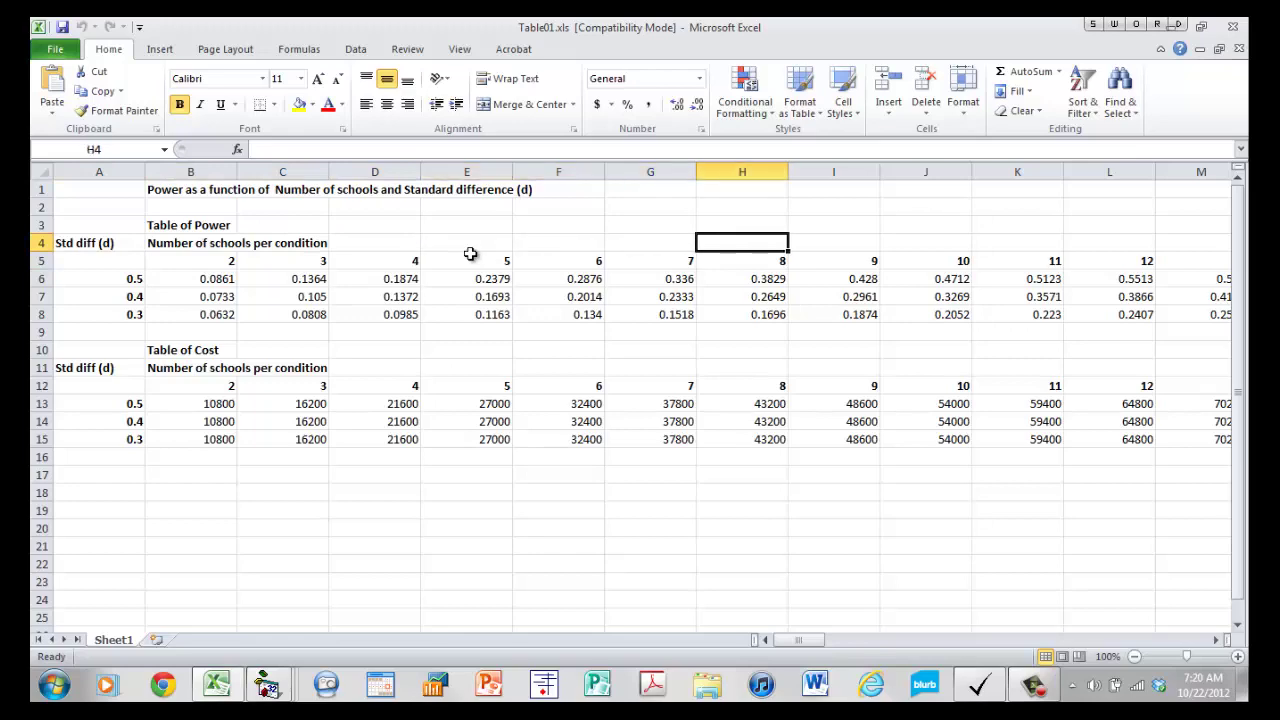
Step: Read the power values for standard difference 0.5 along row 6 out to column BK
key(Right)
key(Down)
key(Right)
key(Down)
key(Right)
key(Right)
key(Right)
key(Right)
key(Right)
key(Right)
key(Right)
key(Right)
key(Right)
key(Right)
key(Right)
key(Right)
key(Right)
key(Right)
key(Right)
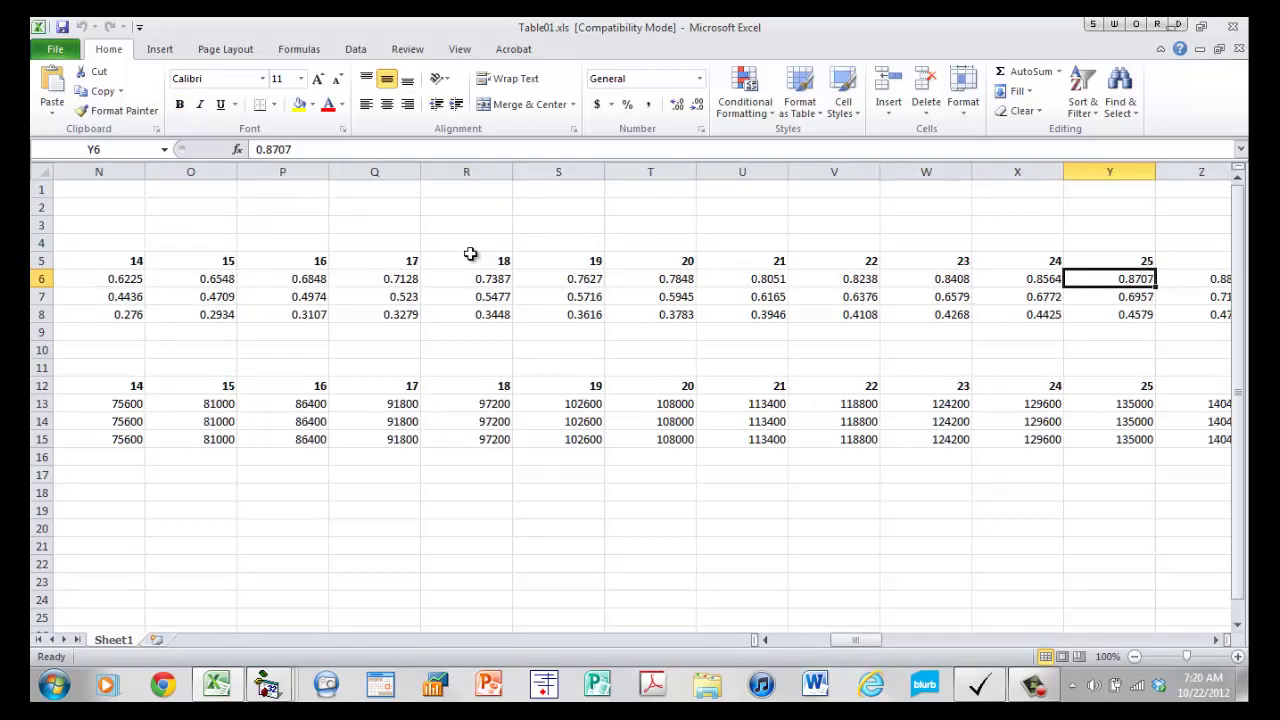
key(Right)
key(Right)
key(Right)
key(Right)
key(Right)
key(Right)
key(Right)
key(Right)
key(Right)
key(Right)
key(Right)
key(Right)
key(Right)
key(Right)
key(Right)
key(Right)
key(Right)
key(Right)
key(Right)
key(Right)
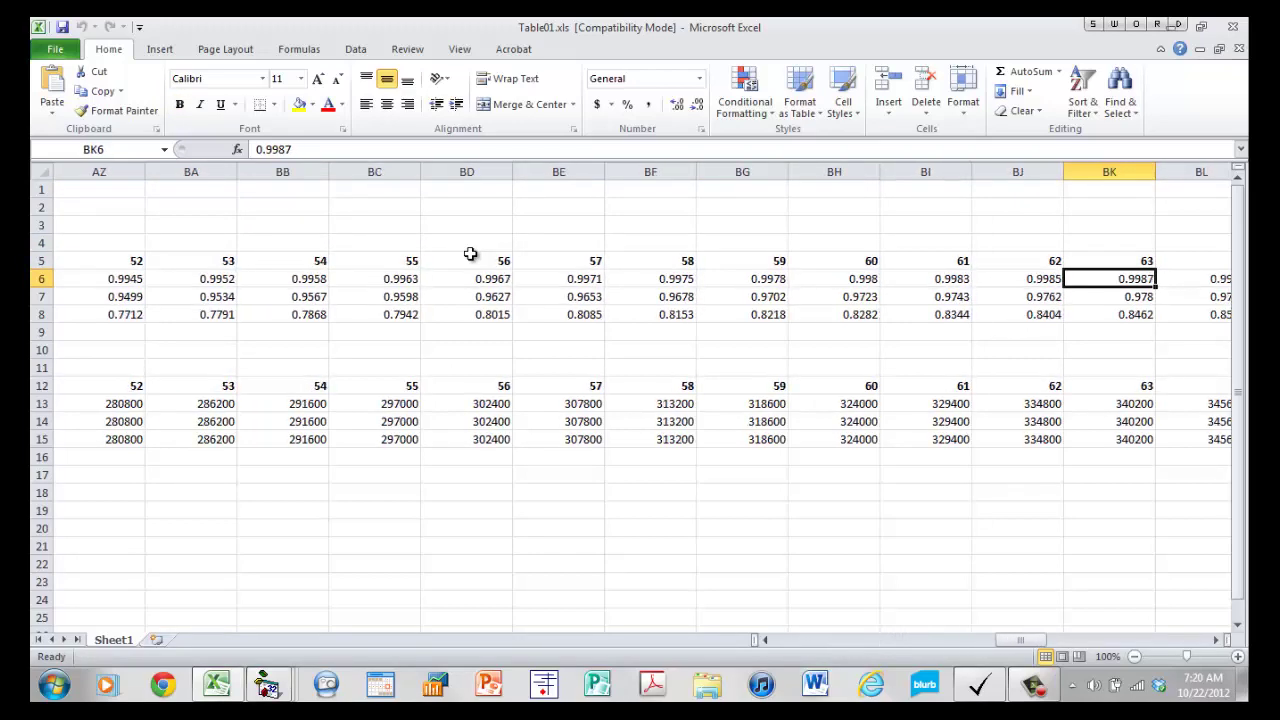
Step: Review the row 6 power values back from column BL to the 0.5 label in cell A6
key(Right)
key(Left)
key(Left)
key(Left)
key(Left)
key(Left)
key(Left)
key(Left)
key(Left)
key(Left)
key(Left)
key(Left)
key(Left)
key(Left)
key(Left)
key(Left)
key(Left)
key(Left)
key(Left)
key(Left)
key(Left)
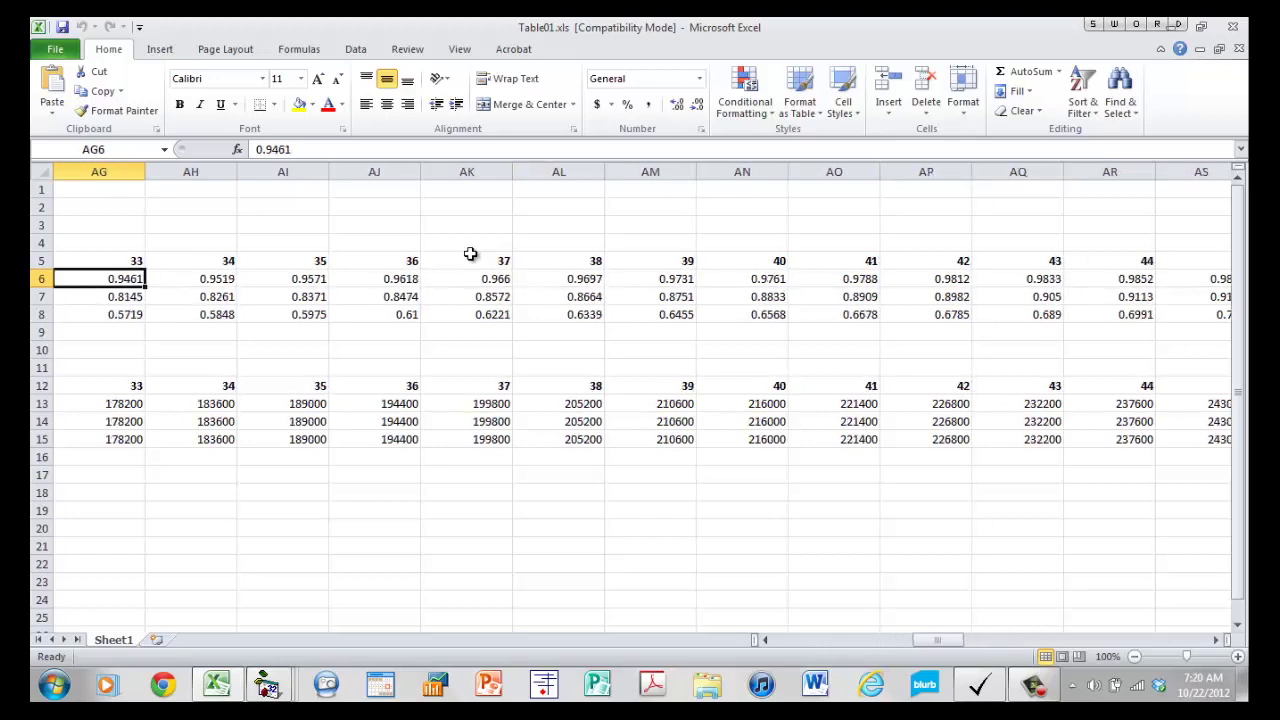
key(Left)
key(Left)
key(Left)
key(Left)
key(Left)
key(Left)
key(Left)
key(Left)
key(Left)
key(Left)
key(Left)
key(Left)
key(Left)
key(Left)
key(Left)
key(Left)
key(Left)
key(Left)
key(Left)
key(Left)
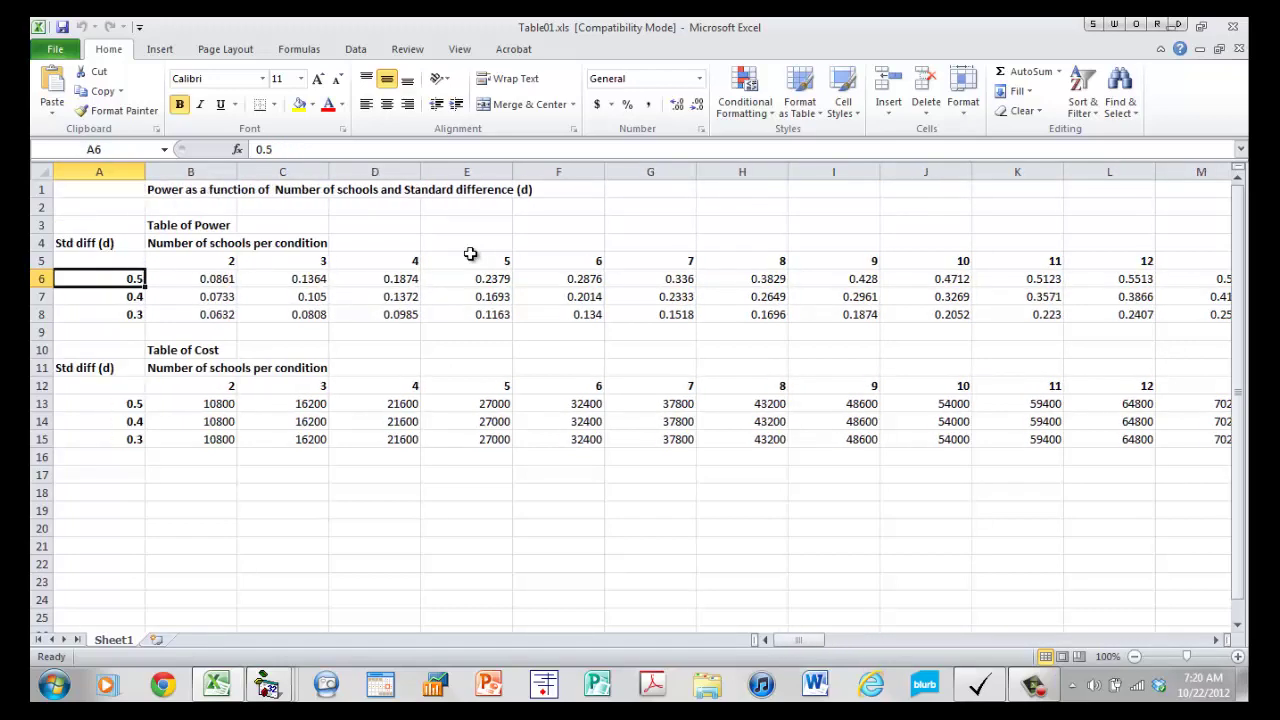
Step: Look down column A through the remaining power rows and the table of cost, as far as cell A29
key(Down)
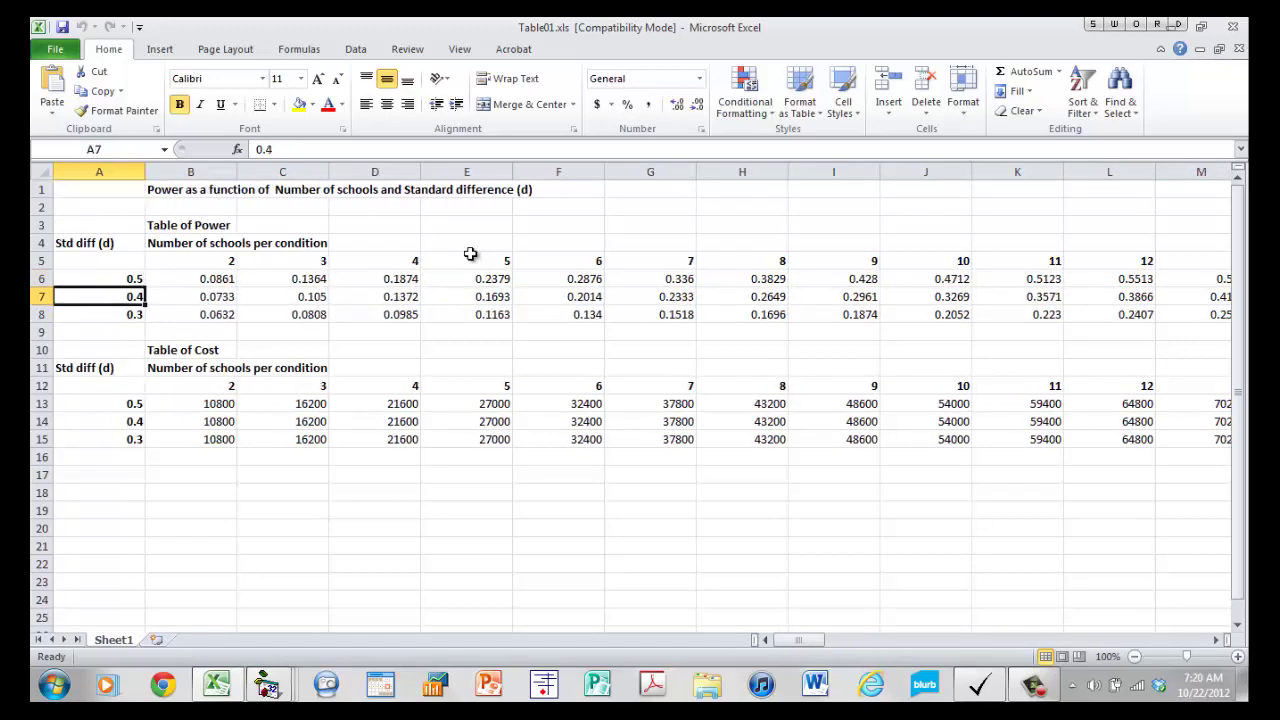
key(Down)
key(Down)
key(Down)
key(Down)
key(Down)
key(Down)
key(Down)
key(Down)
key(Down)
key(Down)
key(Down)
key(Down)
key(Down)
key(Down)
key(Down)
key(Down)
key(Down)
key(Down)
key(Down)
key(Down)
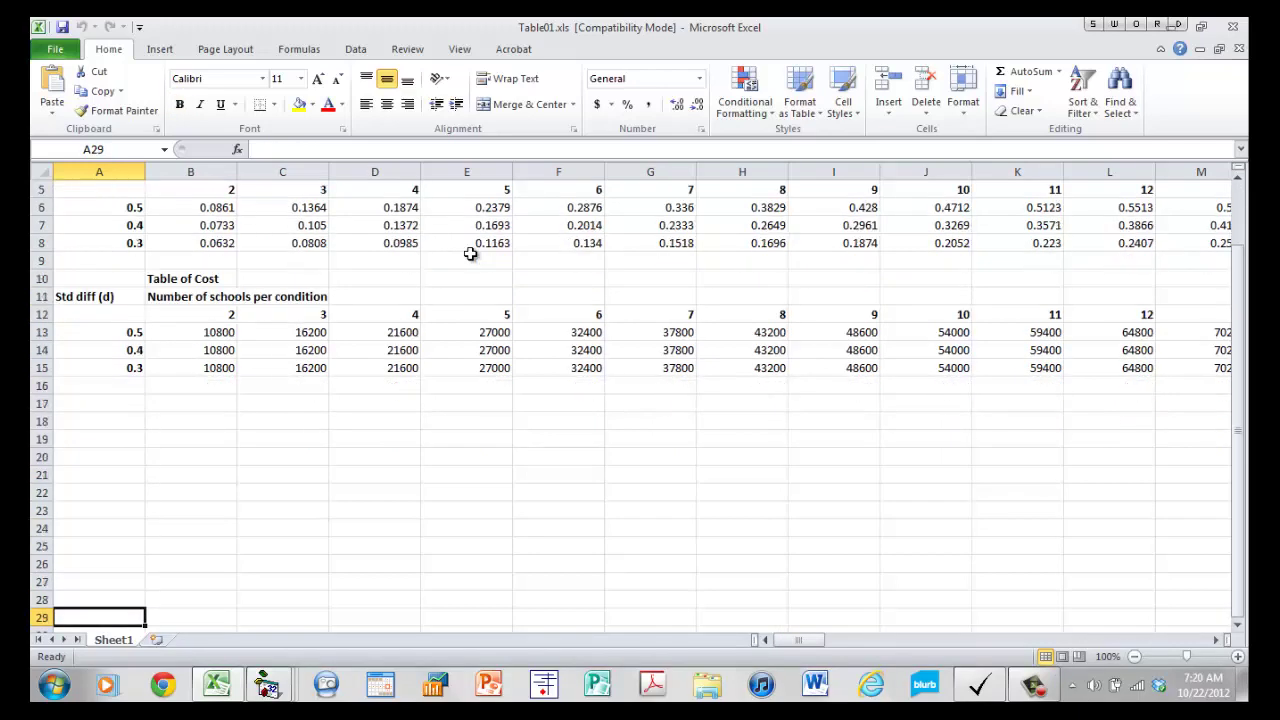
key(alt+Tab)
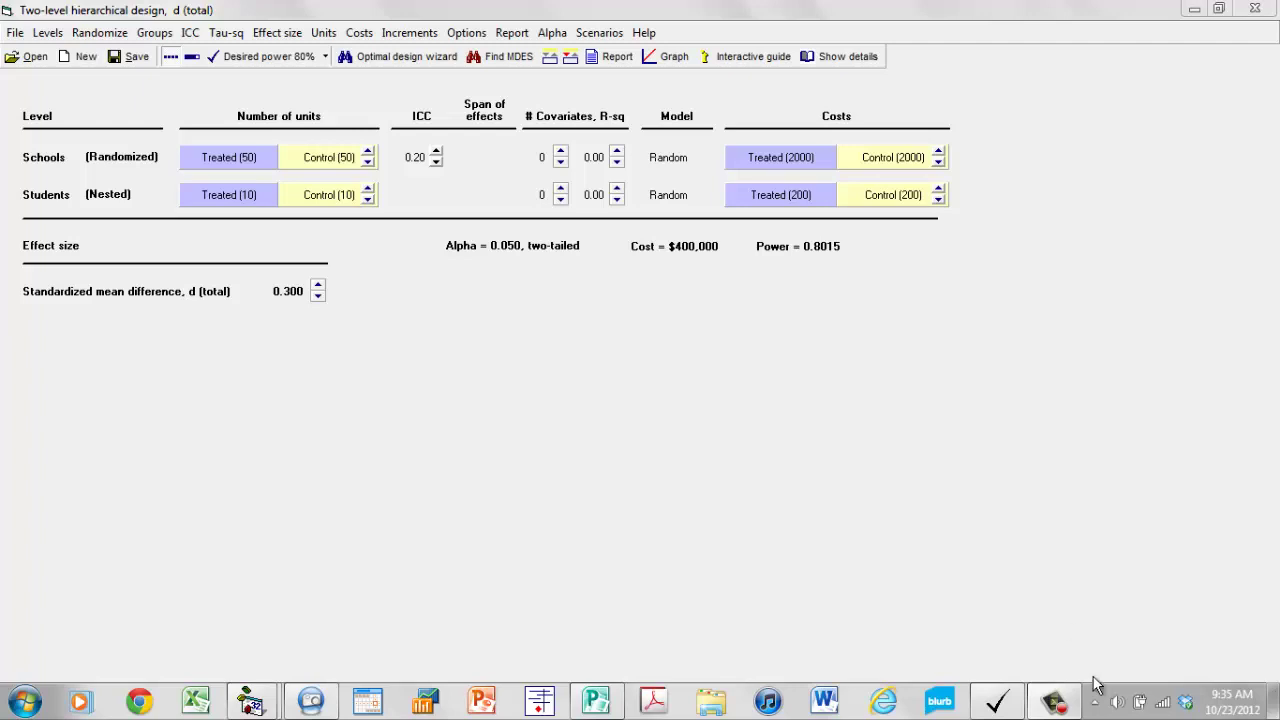
click(1055, 701)
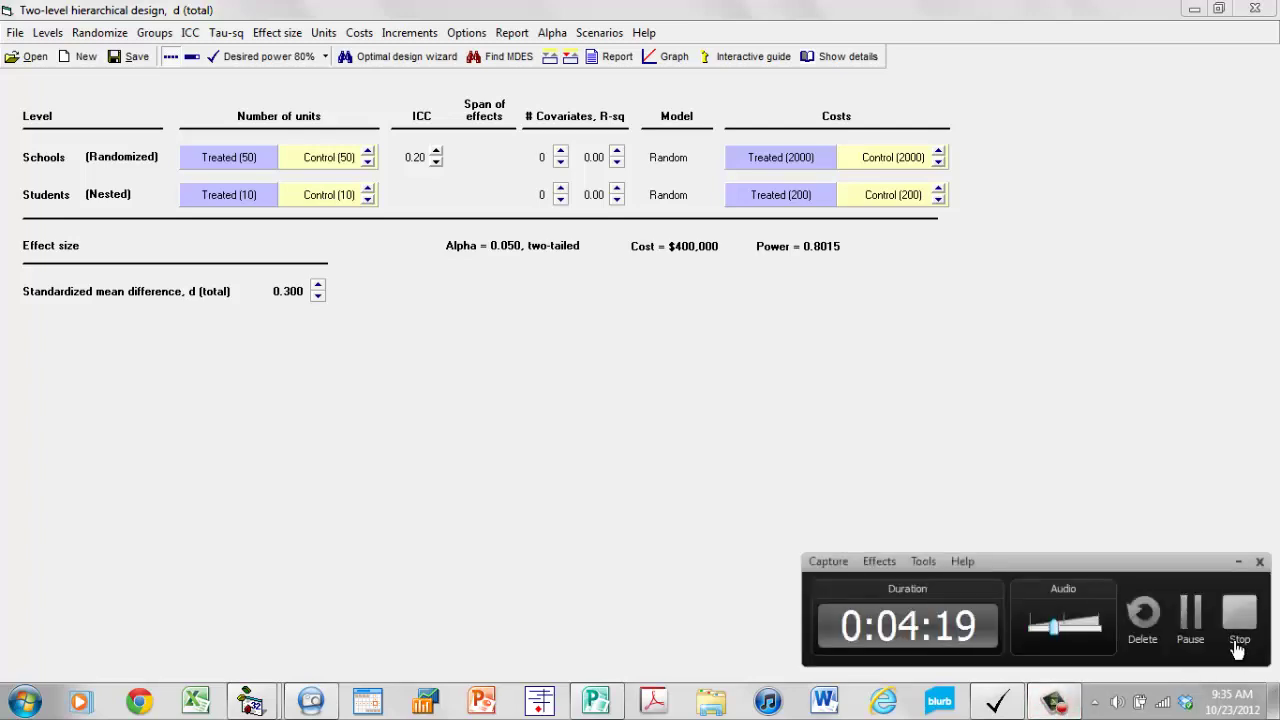